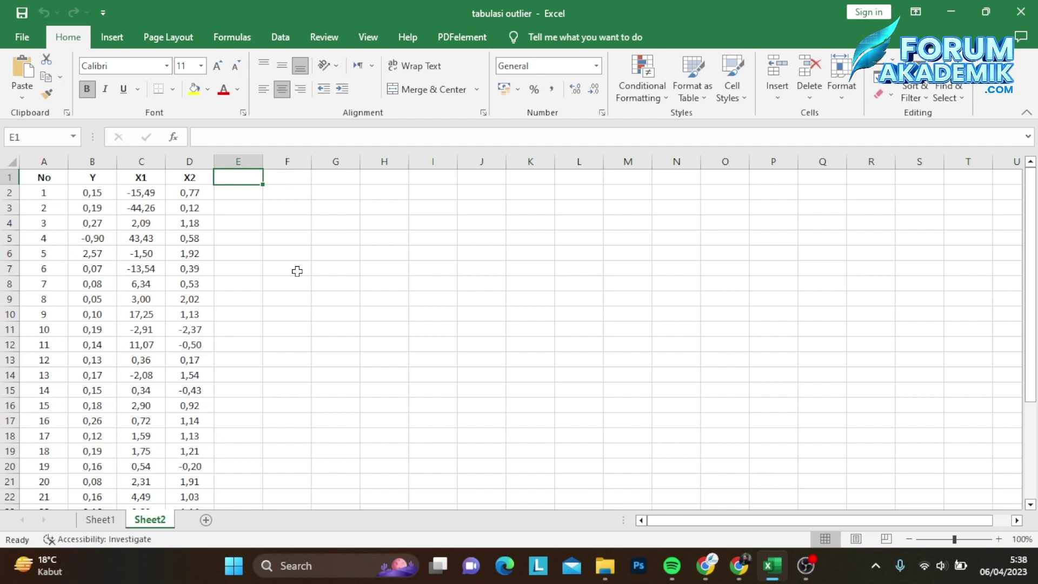
# Step: Review the data table down to its last row and check the Y, X1 and X2 column headings
pyautogui.scroll(-7, 245, 273)
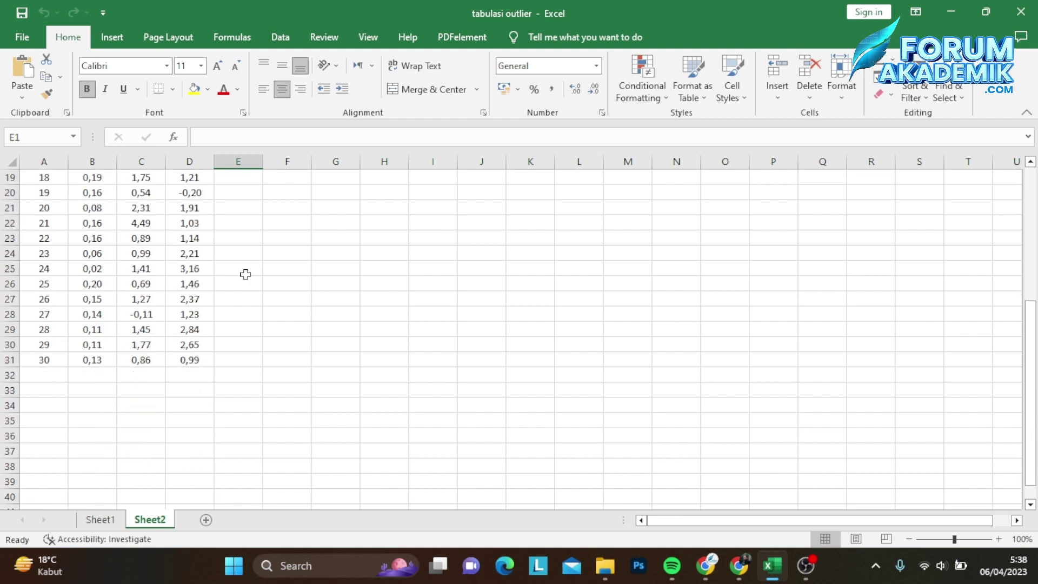
pyautogui.click(49, 314)
pyautogui.scroll(7, 119, 275)
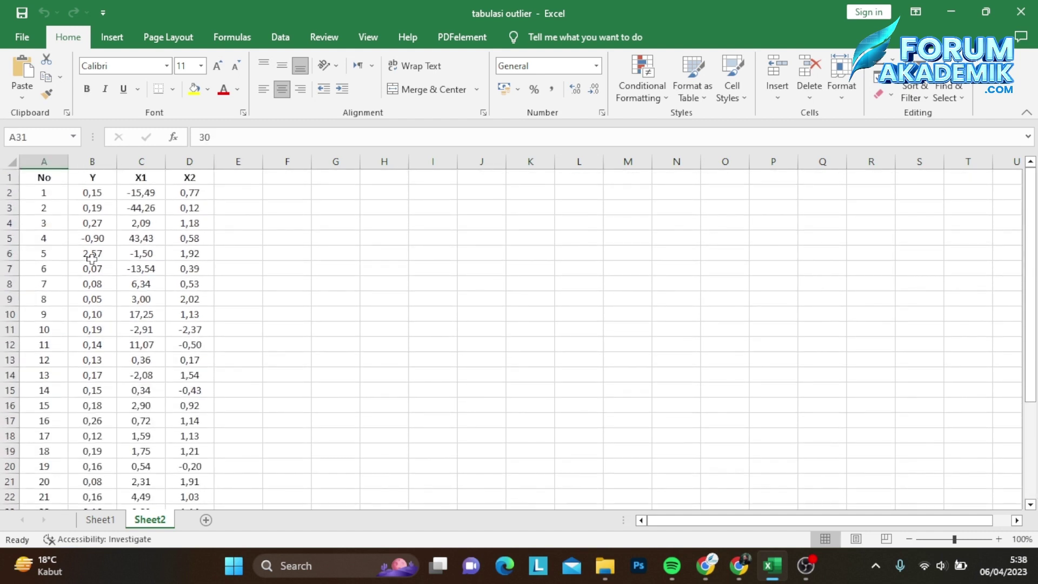
pyautogui.click(88, 180)
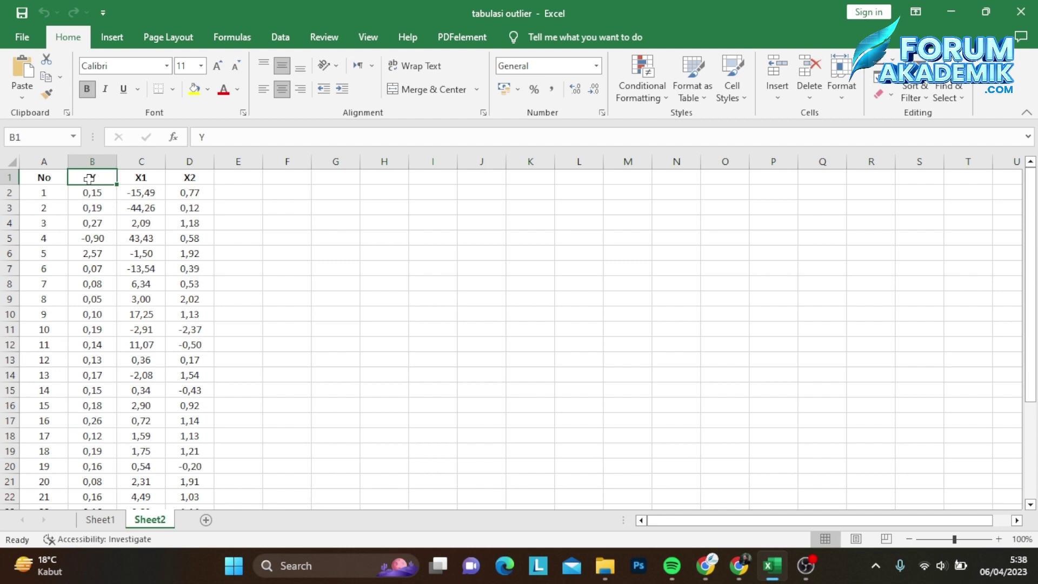
pyautogui.click(139, 180)
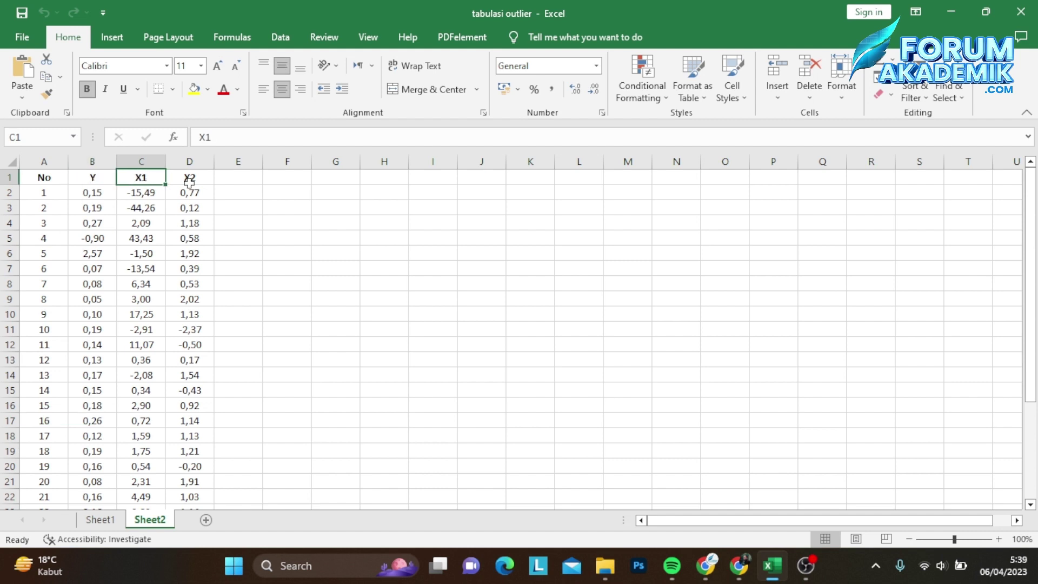
pyautogui.click(186, 181)
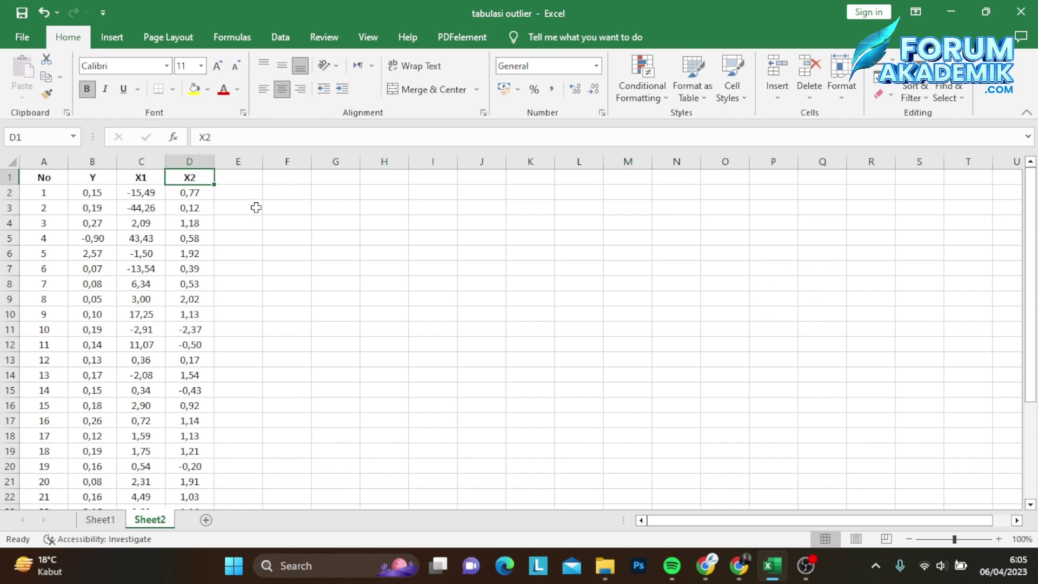
# Step: Enter the row labels Mean in F2 and Standar deviasi in F3
pyautogui.click(279, 192)
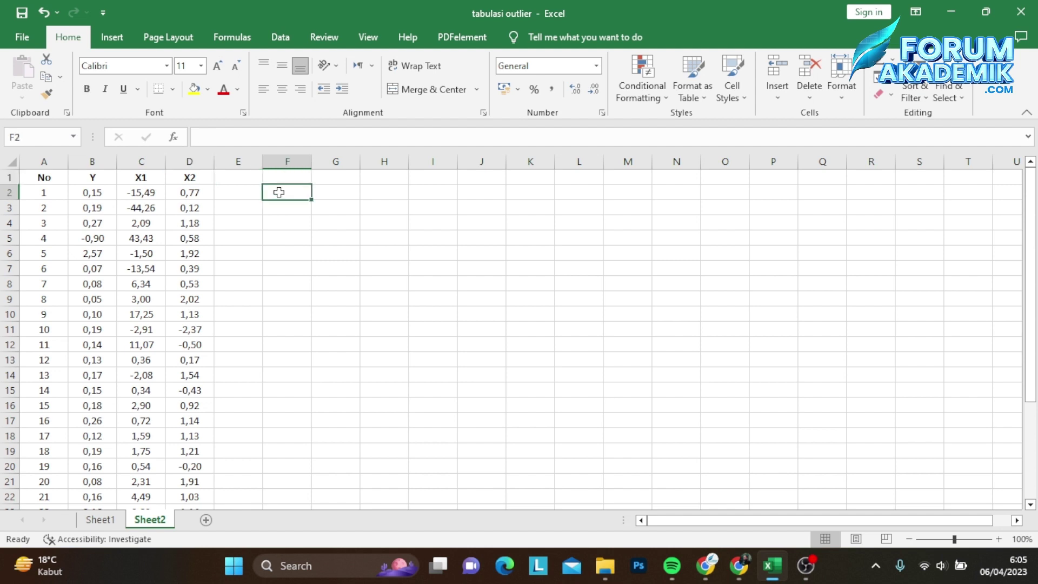
pyautogui.write('Mean')
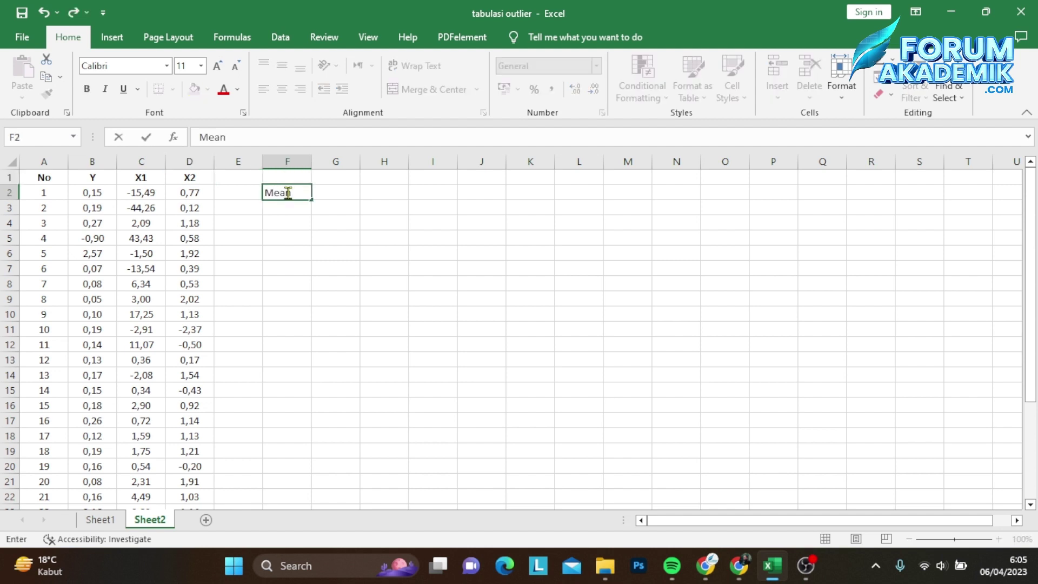
pyautogui.click(290, 209)
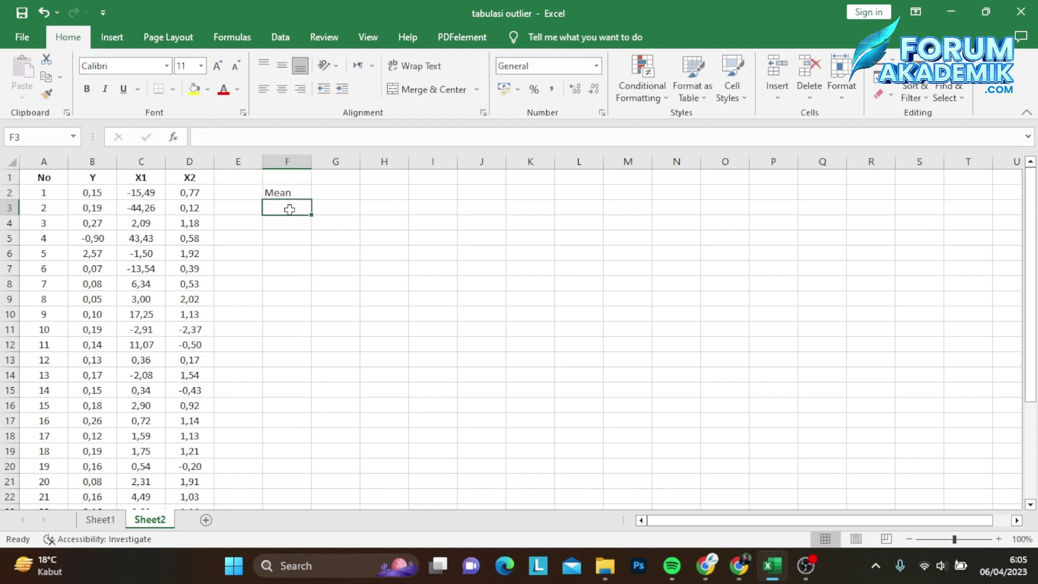
pyautogui.write('Standar')
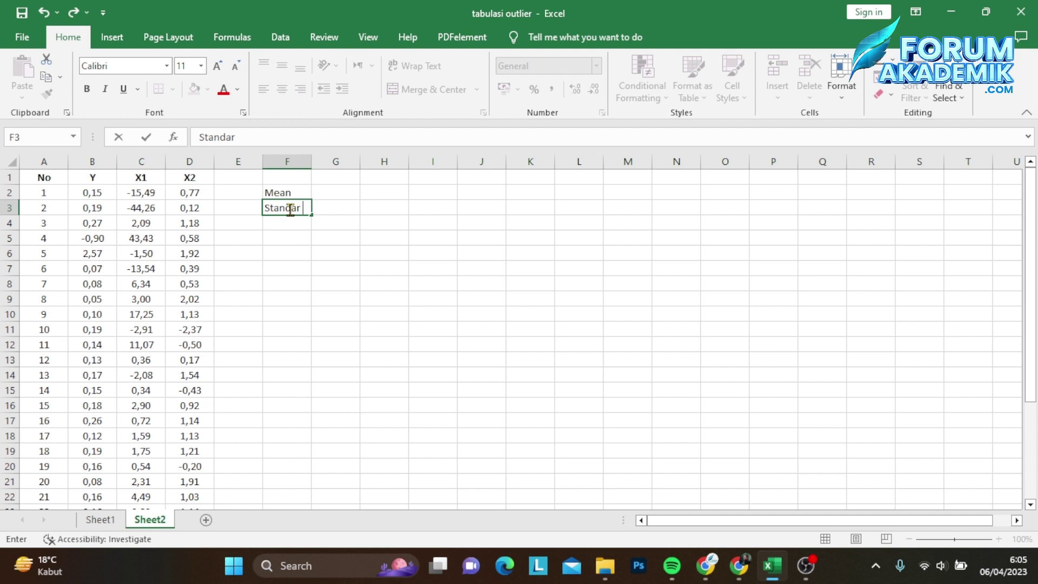
pyautogui.write(' deviasi')
pyautogui.click(308, 191)
# Step: Copy the headings Y, X1 and X2 from B1:D1 to G1:I1
pyautogui.moveTo(102, 179); pyautogui.dragTo(211, 179)
pyautogui.hotkey('ctrl', 'c')
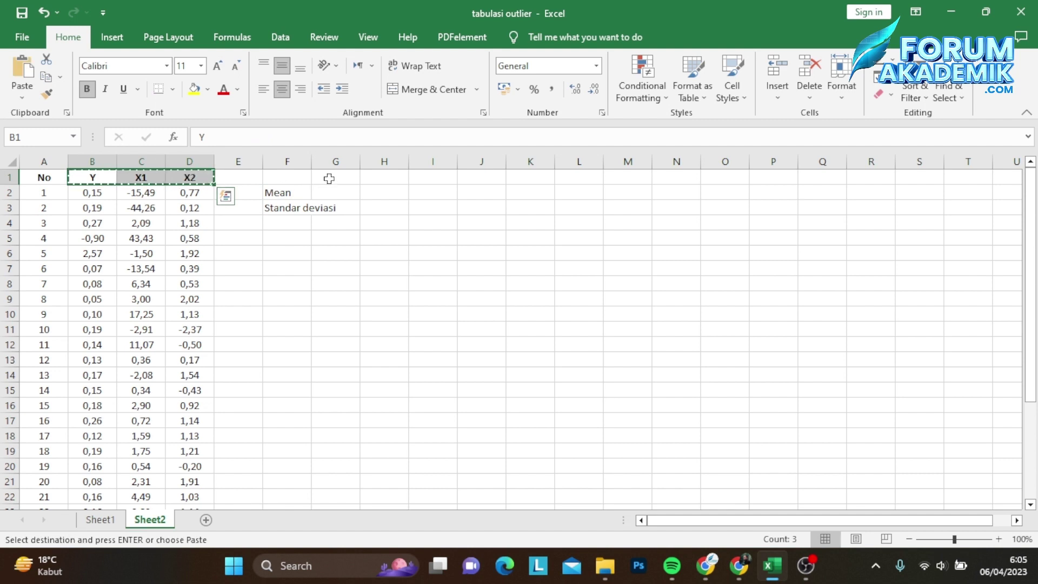
pyautogui.click(327, 177)
pyautogui.hotkey('ctrl', 'v')
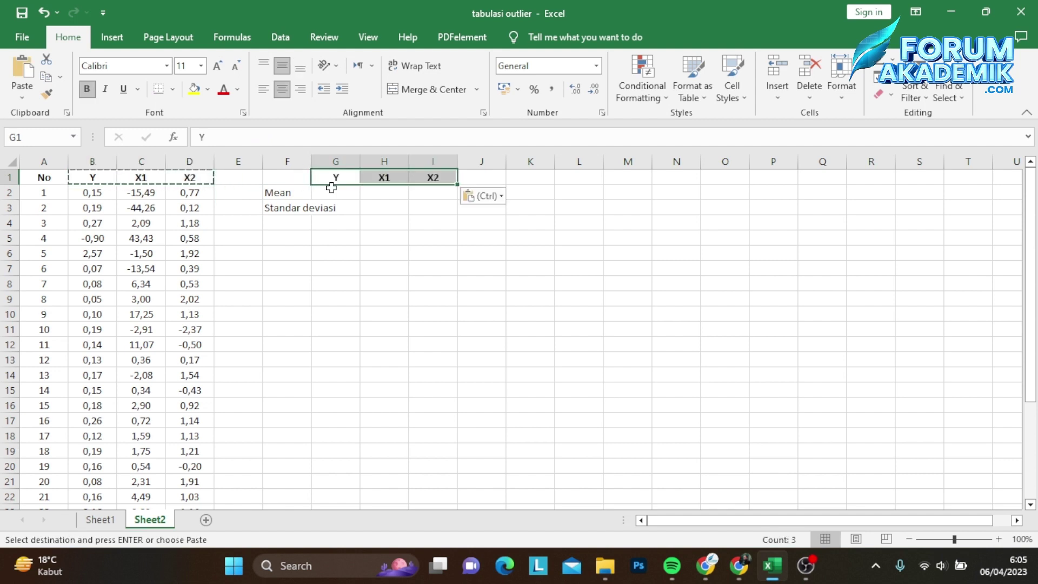
pyautogui.press('Escape')
# Step: Widen column F to fit the Standar deviasi label, keeping G2 as the active cell
pyautogui.click(338, 192)
pyautogui.click(397, 193)
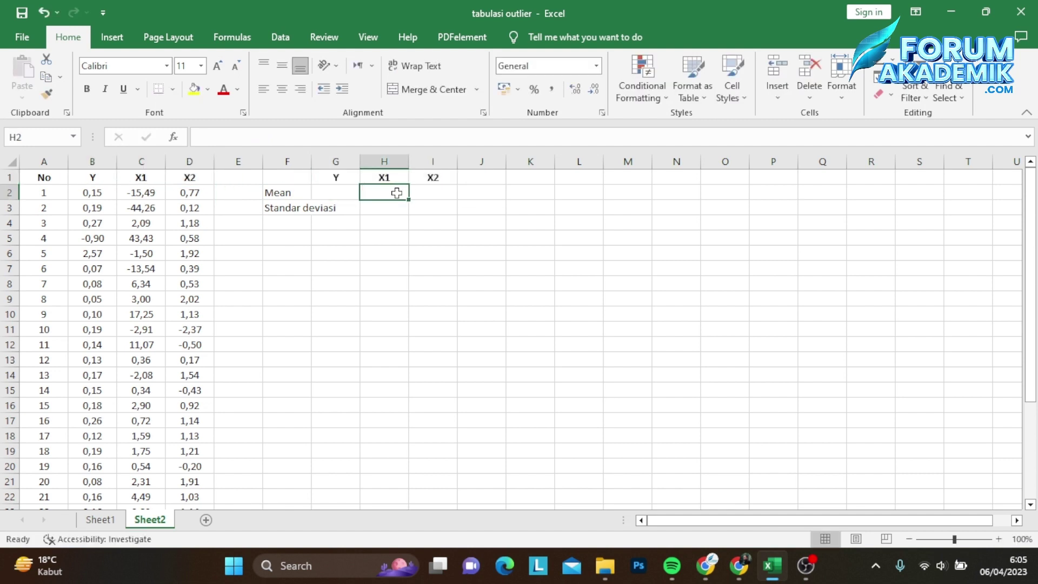
pyautogui.click(333, 196)
pyautogui.moveTo(312, 165); pyautogui.dragTo(347, 165)
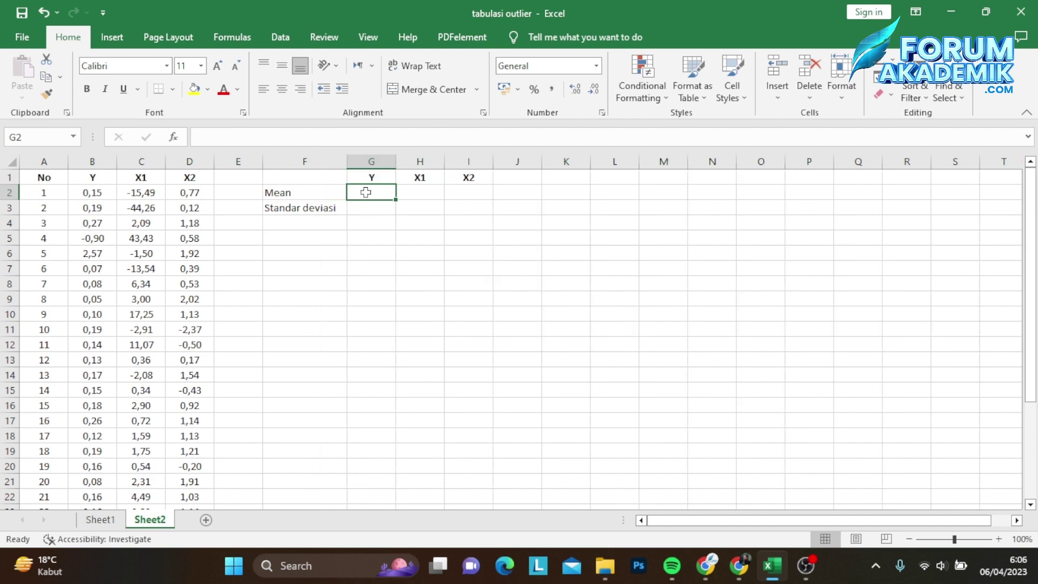
# Step: Calculate the mean of Y in G2 with the formula =average(b:b)
pyautogui.write('=')
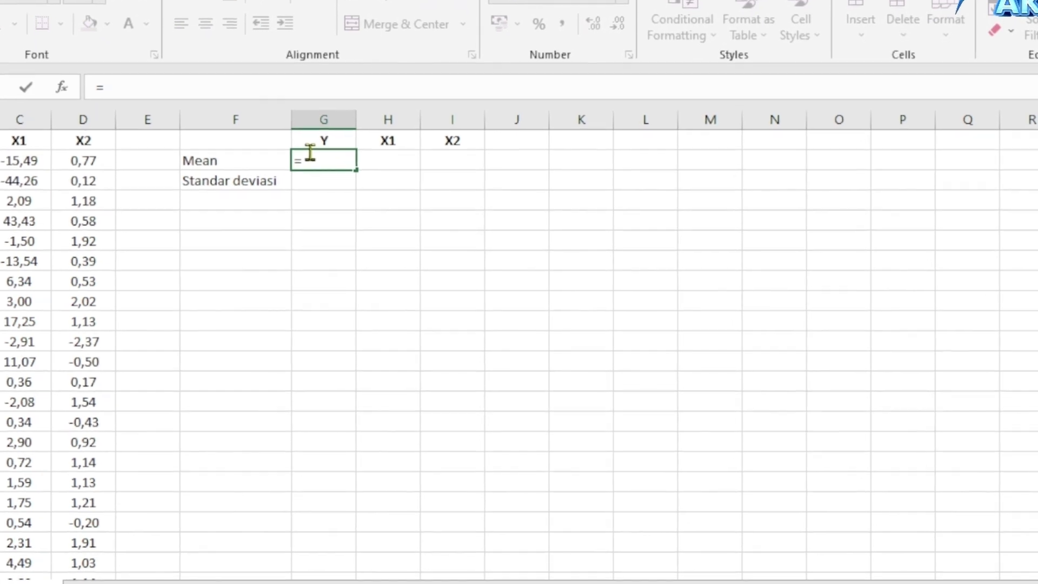
pyautogui.write('av')
pyautogui.write('erage')
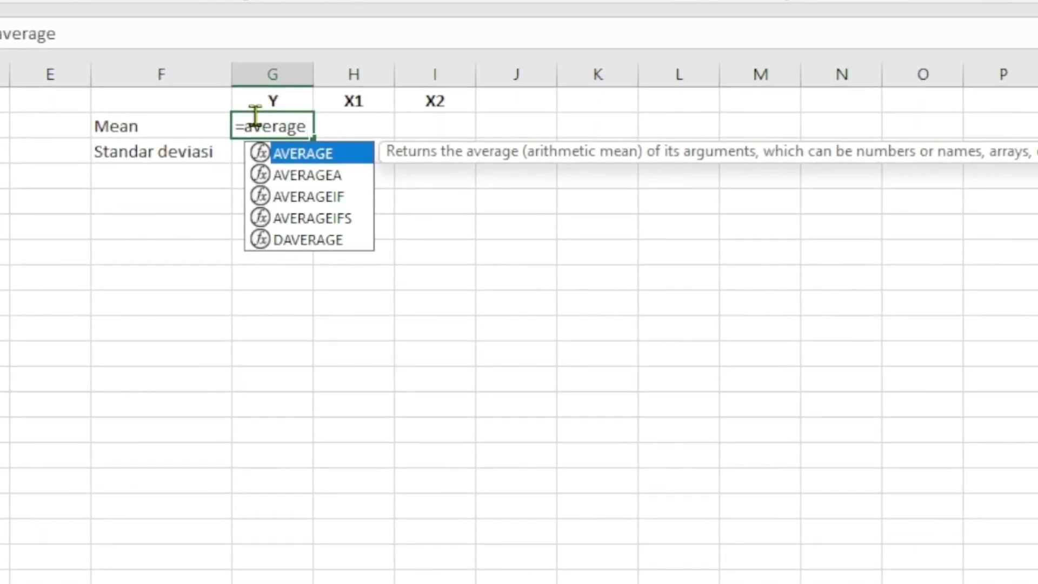
pyautogui.write('(')
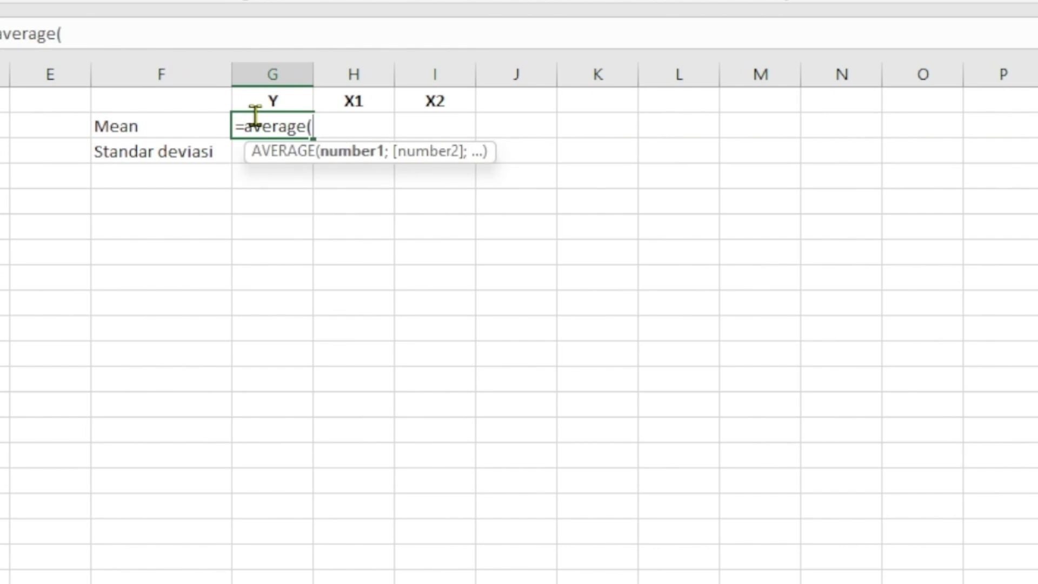
pyautogui.write('b;')
pyautogui.press('BackSpace')
pyautogui.write(':b)')
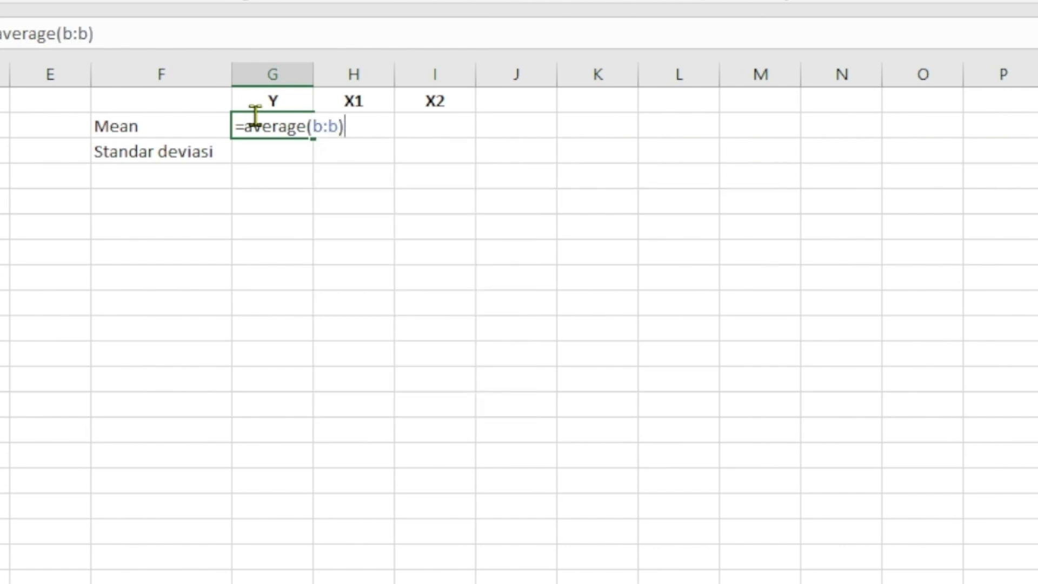
pyautogui.press('Return')
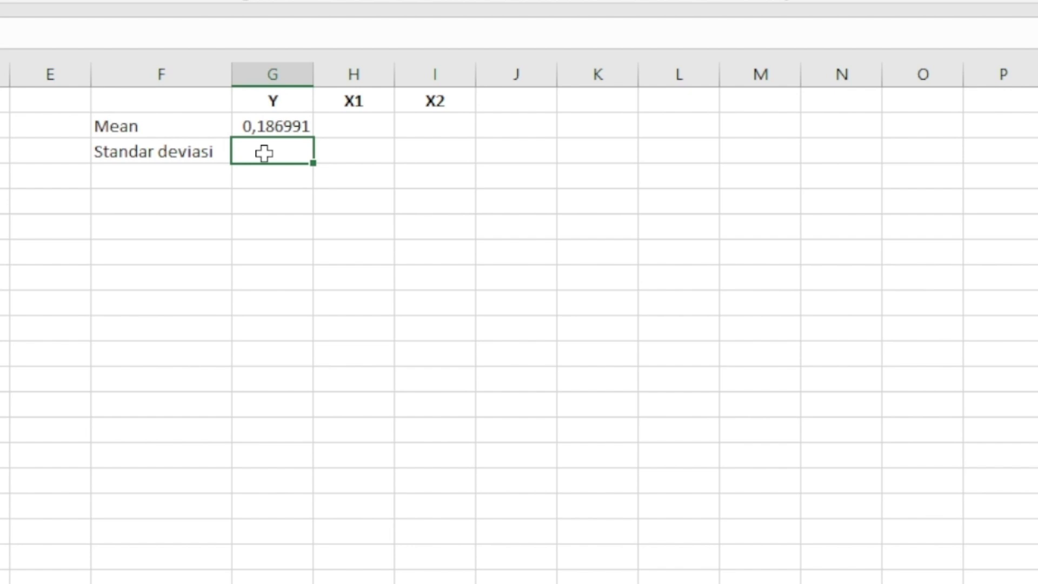
# Step: Calculate the sample standard deviation of Y in G3 with the formula =stdev.s(b:b)
pyautogui.write('=stdev.s')
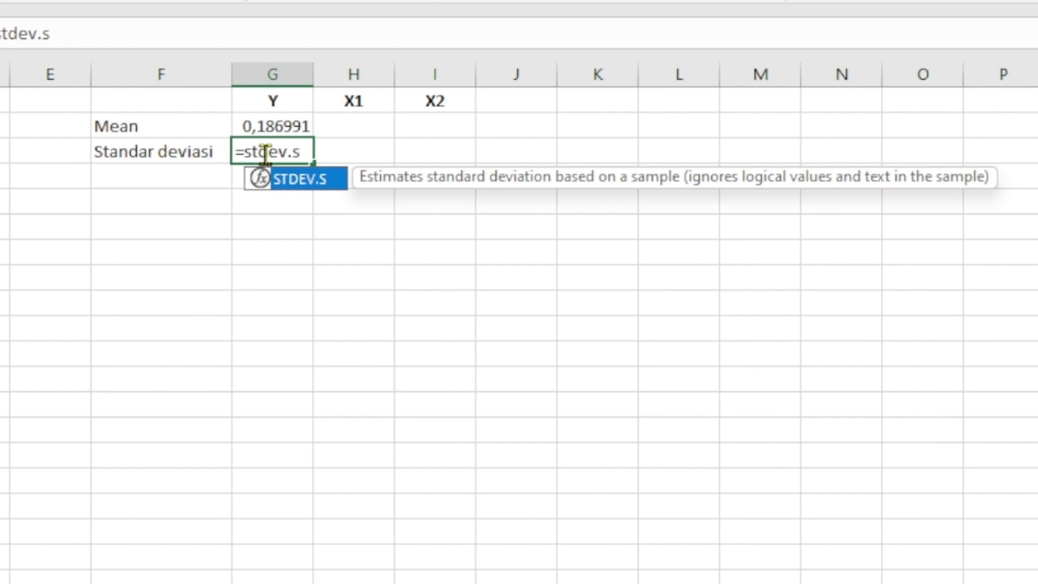
pyautogui.press('BackSpace')
pyautogui.write('(')
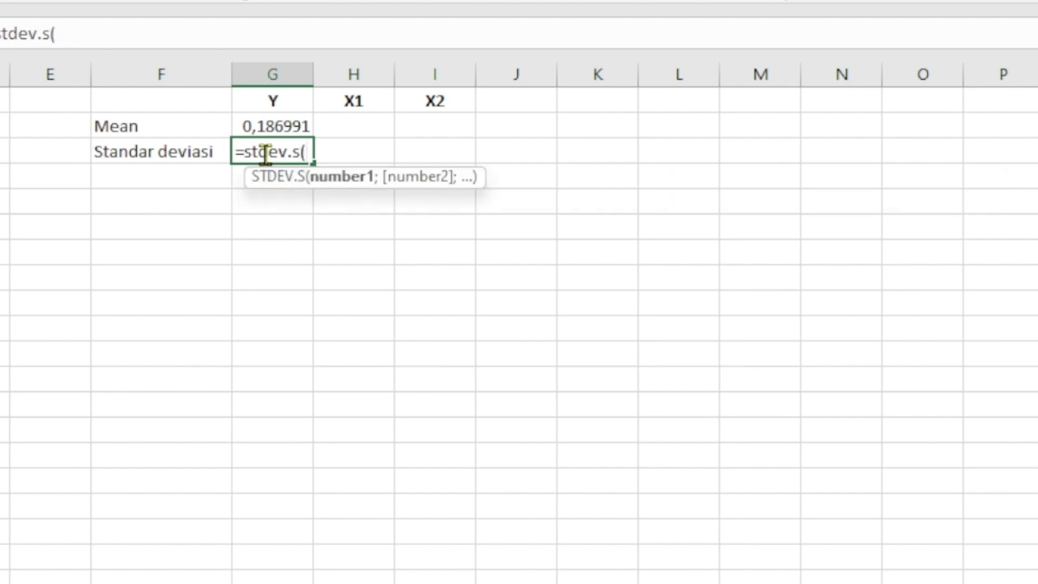
pyautogui.write('b:b)')
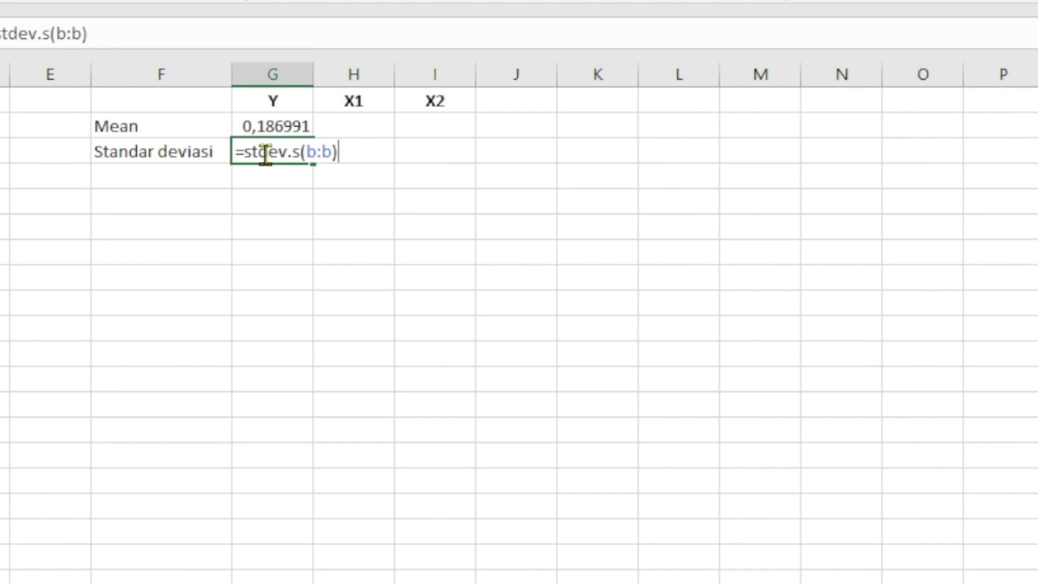
pyautogui.press('Return')
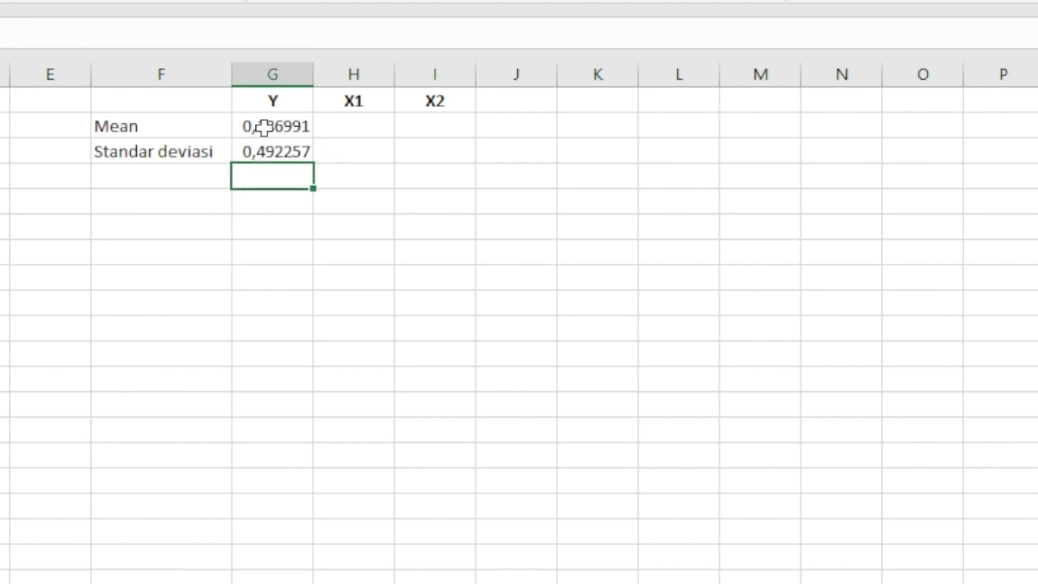
# Step: Fill the mean and standard deviation formulas from G2:G3 across to the X1 and X2 columns
pyautogui.moveTo(259, 126); pyautogui.dragTo(455, 166)
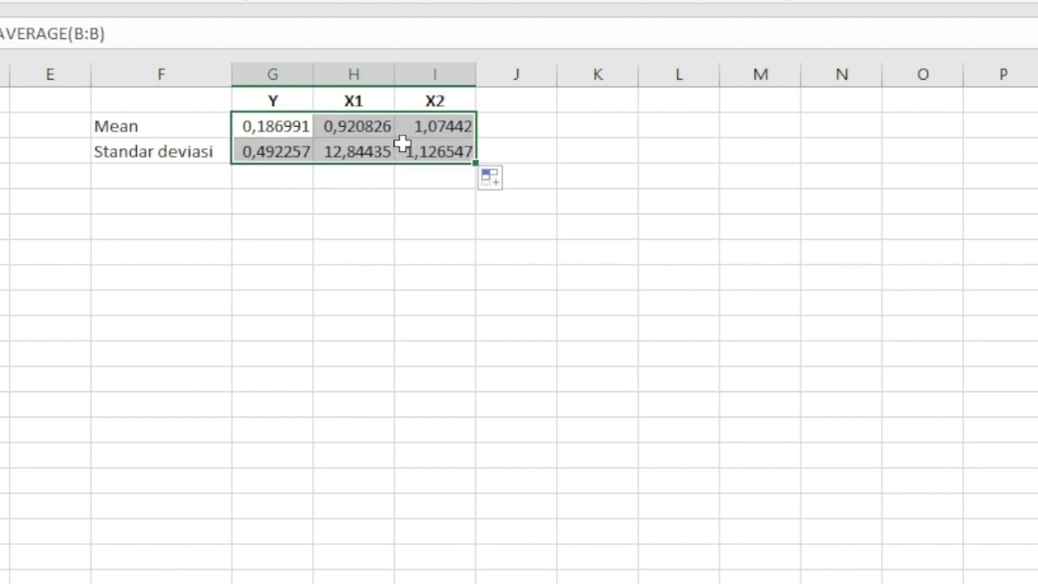
pyautogui.click(430, 142)
pyautogui.click(483, 123)
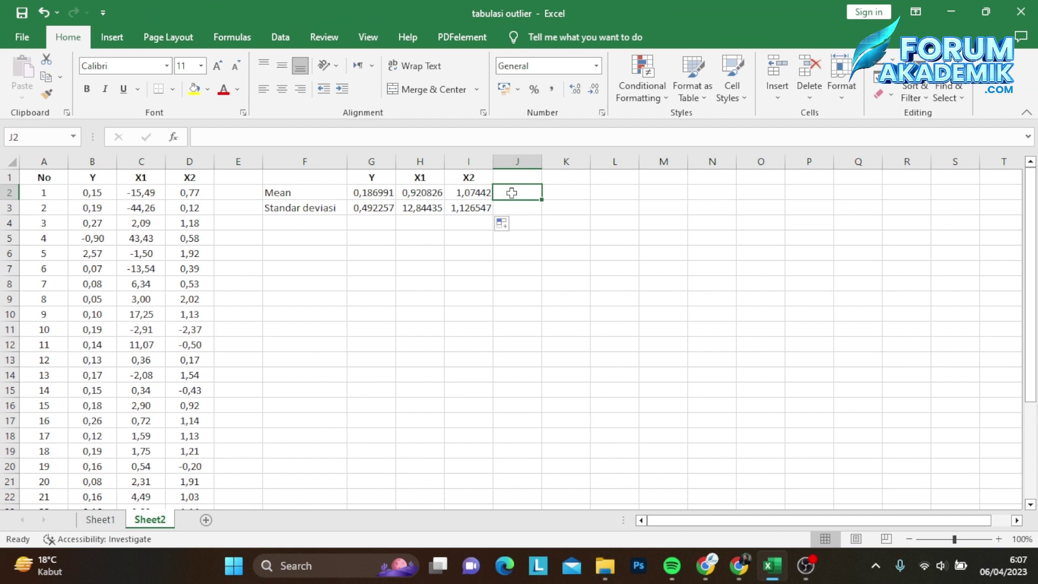
# Step: Enter the heading Y in K1 and standardize in K2, and widen column K to fit
pyautogui.click(557, 192)
pyautogui.click(566, 178)
pyautogui.write('Y')
pyautogui.click(565, 193)
pyautogui.write('sta')
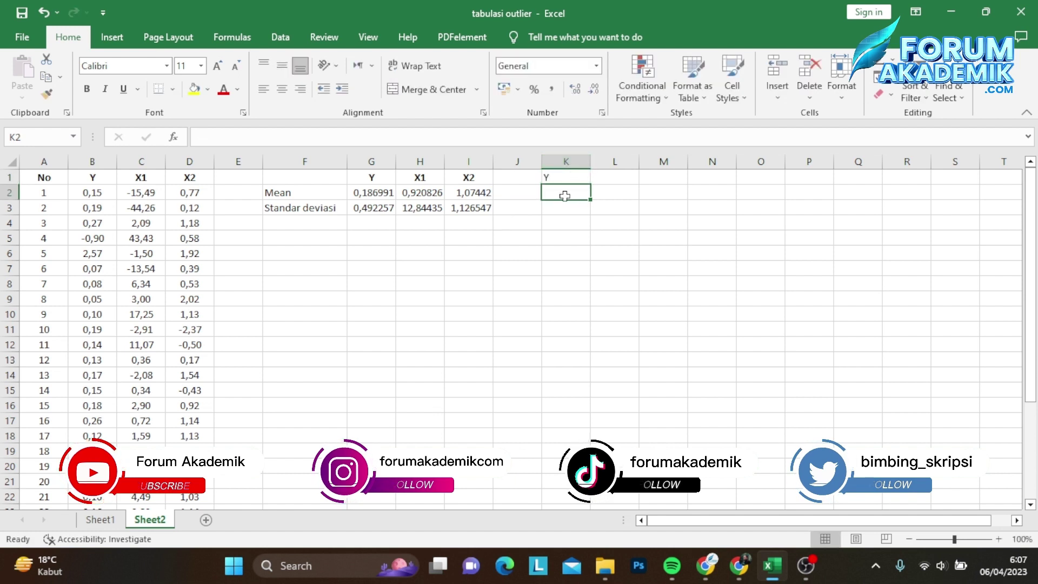
pyautogui.write('ndardix')
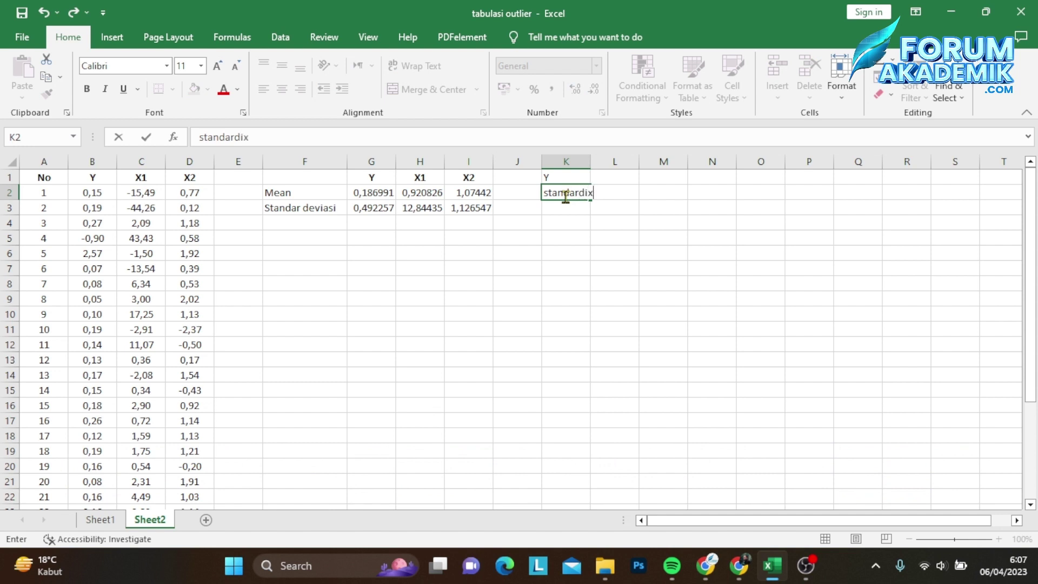
pyautogui.press('BackSpace')
pyautogui.write('ze')
pyautogui.click(643, 192)
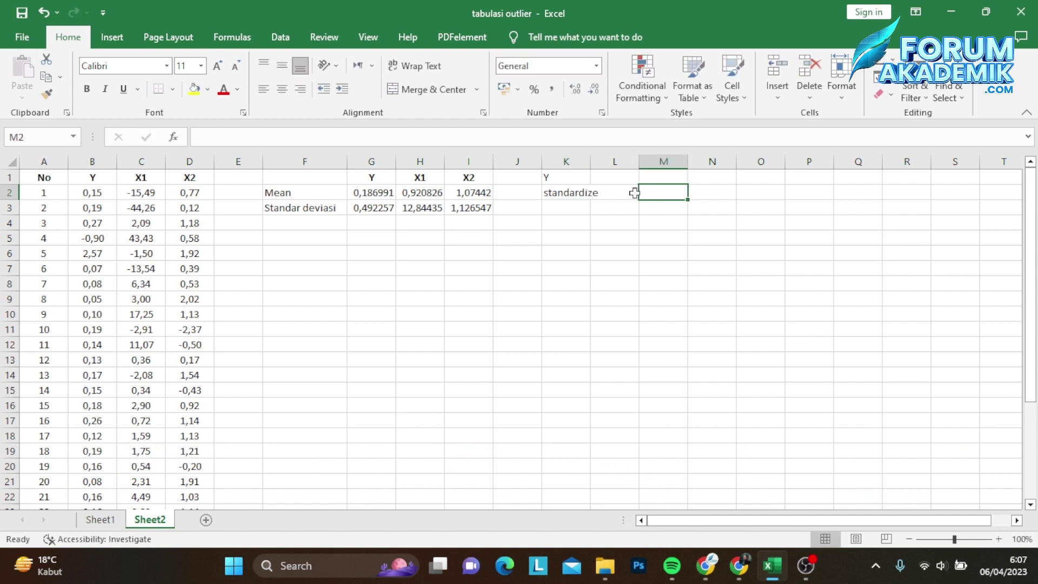
pyautogui.click(615, 193)
pyautogui.moveTo(591, 167); pyautogui.dragTo(604, 167)
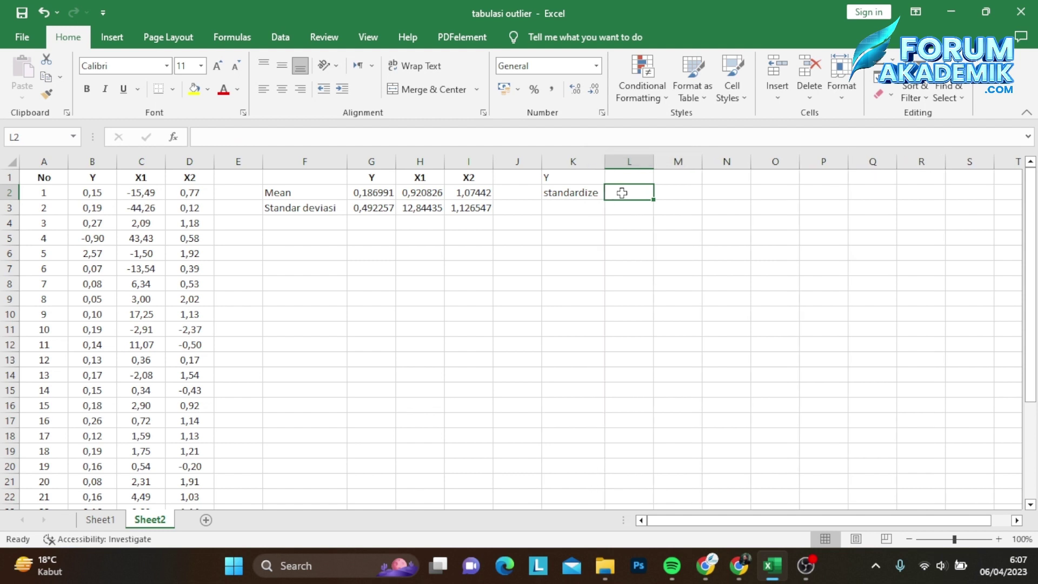
# Step: Enter the column labels abs std in L2 and outlier in M2
pyautogui.write('abs')
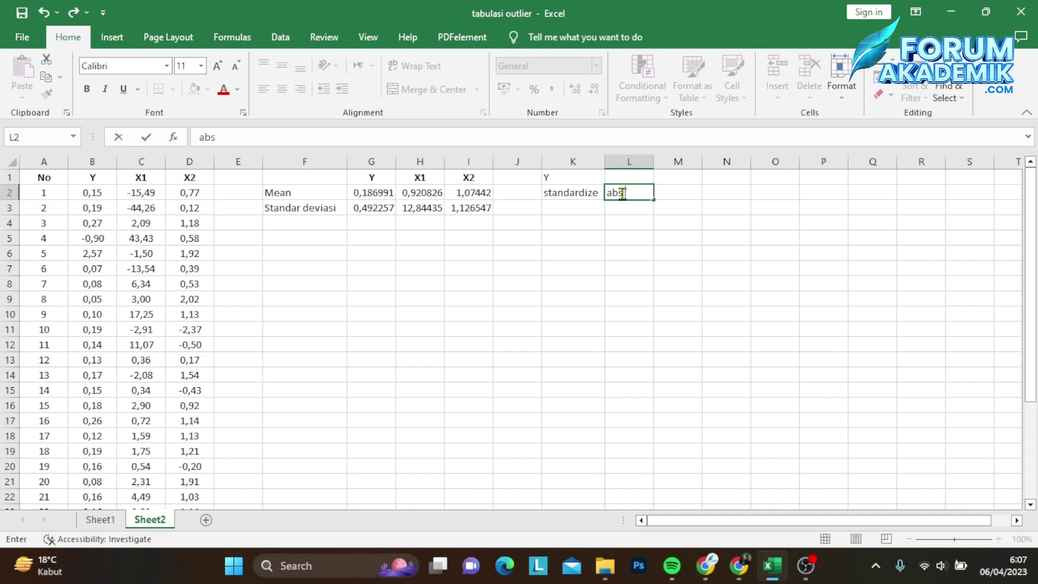
pyautogui.write(' std')
pyautogui.click(689, 190)
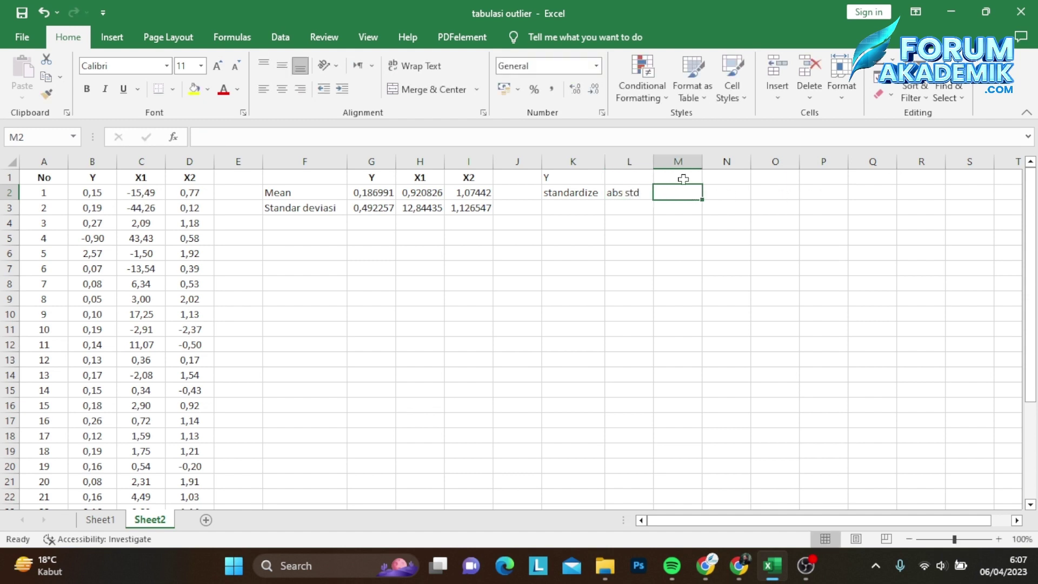
pyautogui.write('out')
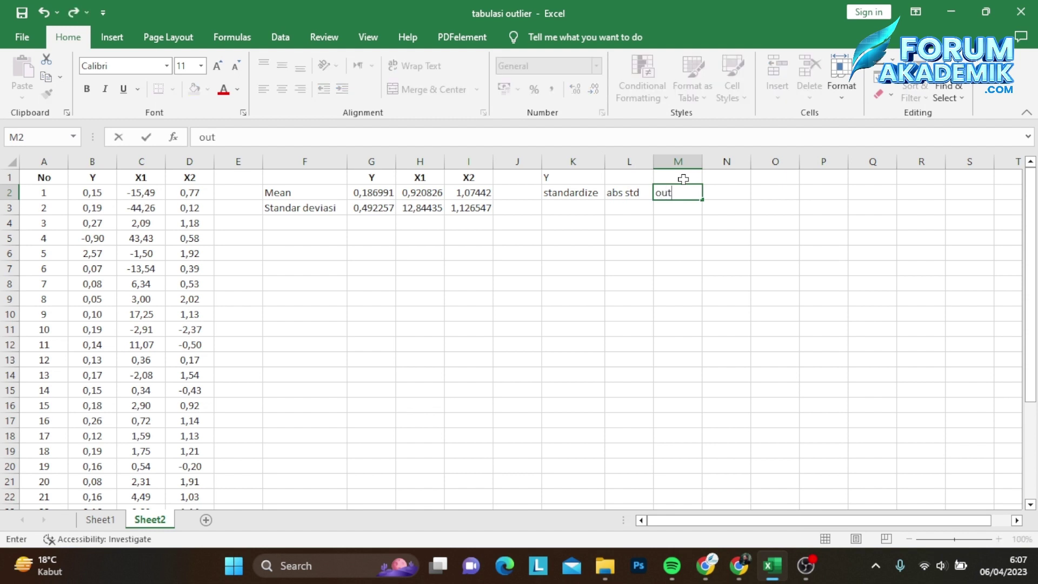
pyautogui.write('lier')
# Step: Merge and center the Y heading across K1:M1 and make it bold
pyautogui.moveTo(586, 182); pyautogui.dragTo(666, 178)
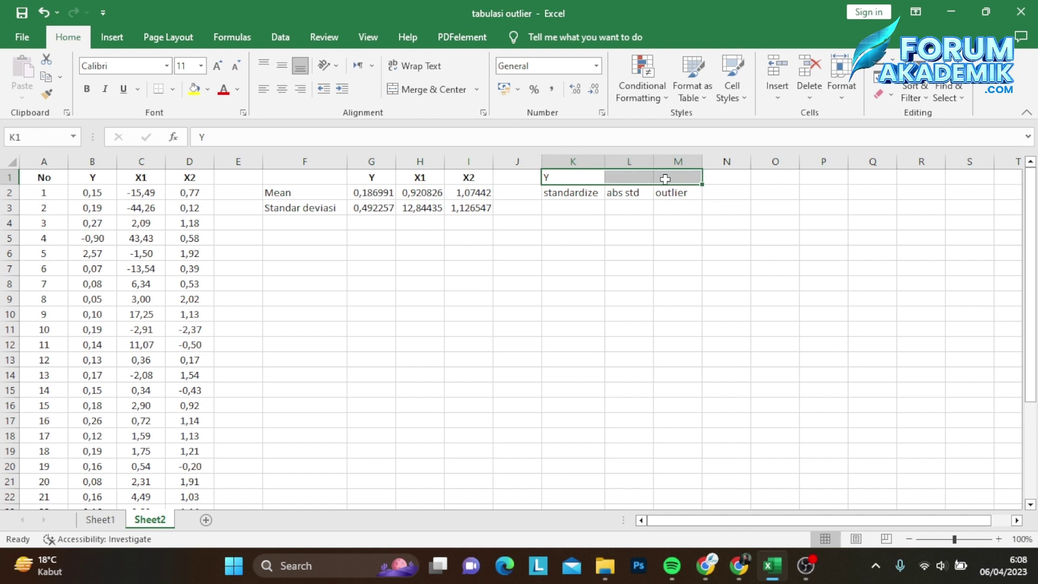
pyautogui.click(427, 89)
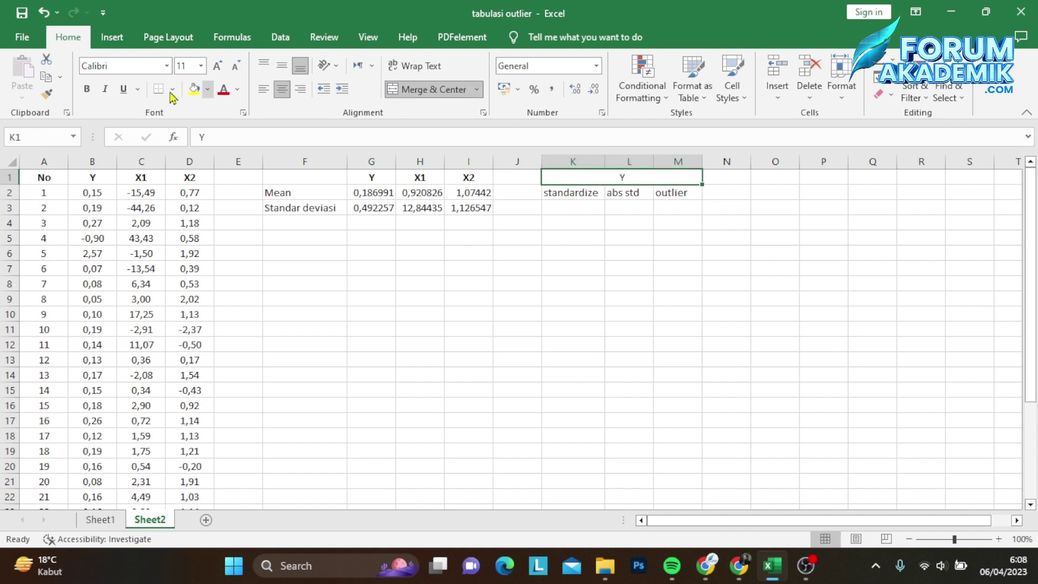
pyautogui.click(88, 90)
# Step: Center the labels standardize in K2 and abs std in L2
pyautogui.click(567, 193)
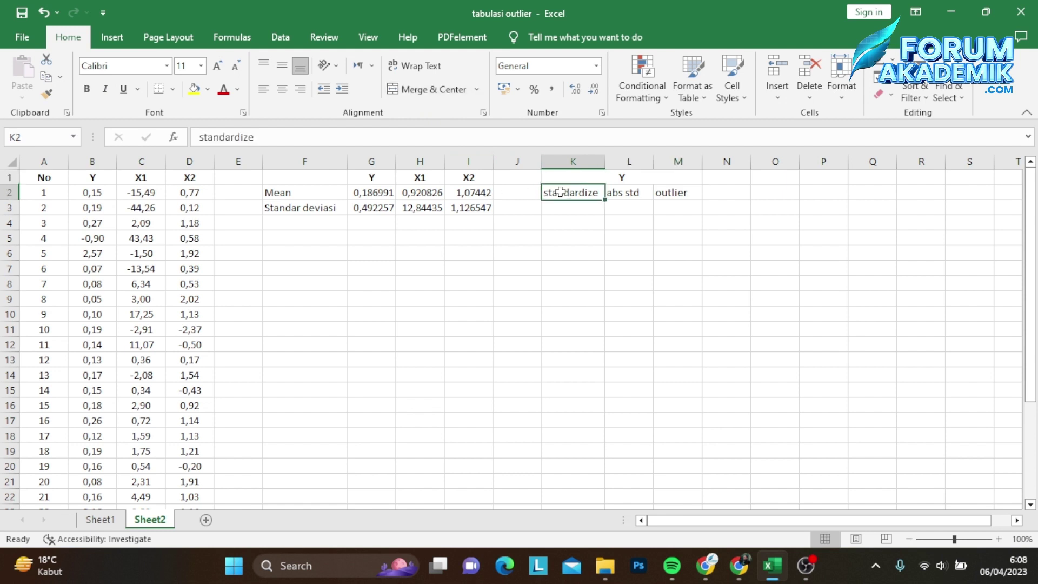
pyautogui.click(624, 195)
pyautogui.click(281, 89)
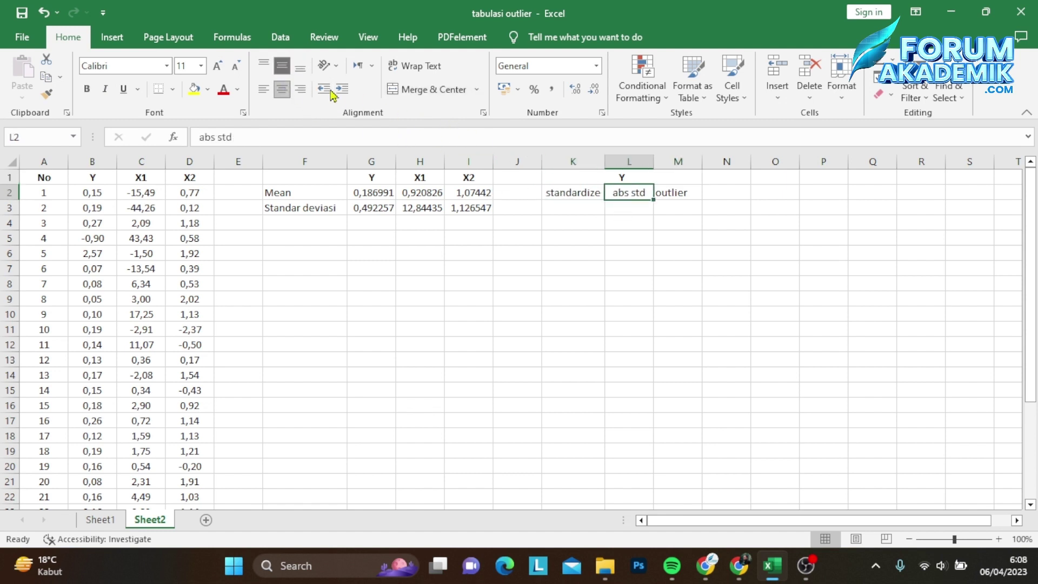
# Step: Center the label outlier in M2
pyautogui.click(662, 192)
pyautogui.click(282, 89)
pyautogui.click(629, 238)
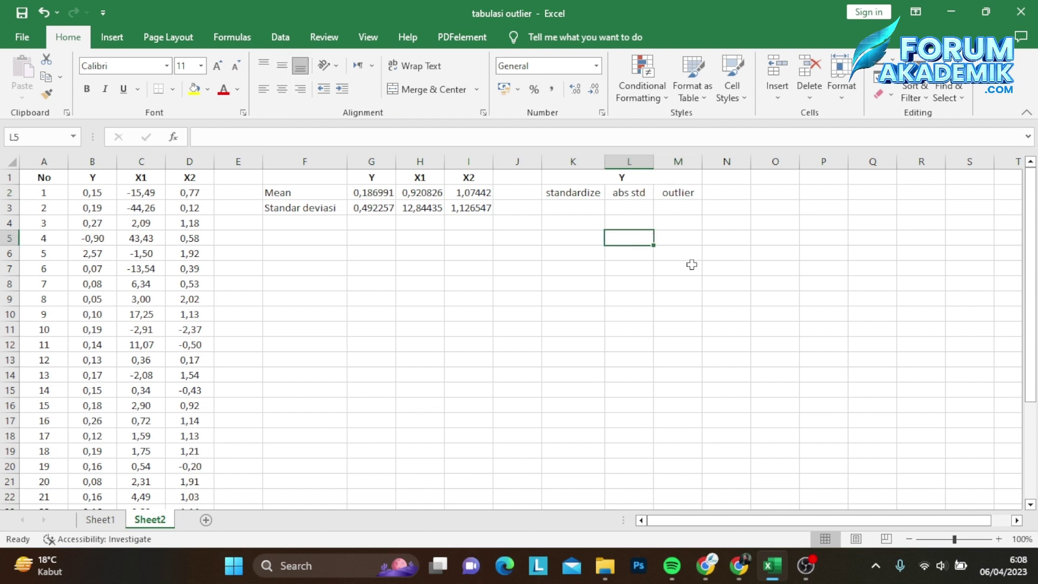
# Step: Copy the Y heading block with its three labels from K1:M2 to N1 and Q1
pyautogui.click(630, 180)
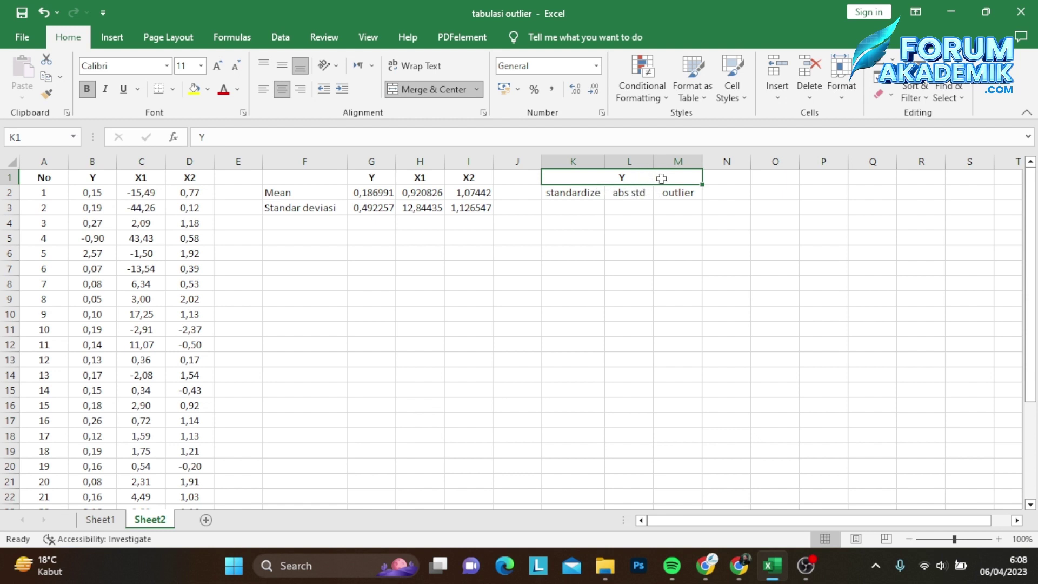
pyautogui.moveTo(660, 176); pyautogui.dragTo(664, 190)
pyautogui.hotkey('ctrl', 'c')
pyautogui.click(716, 181)
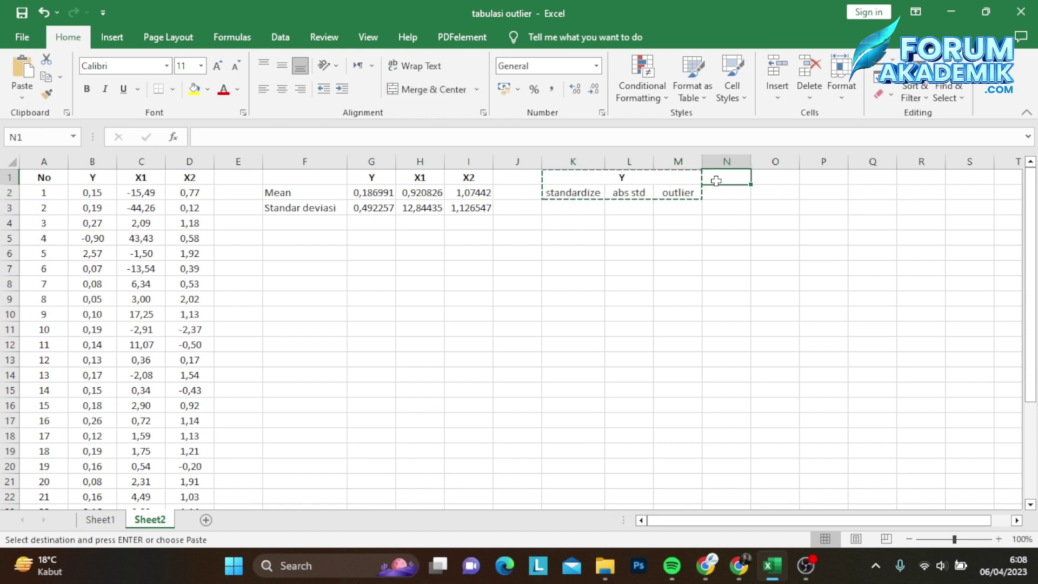
pyautogui.hotkey('ctrl', 'v')
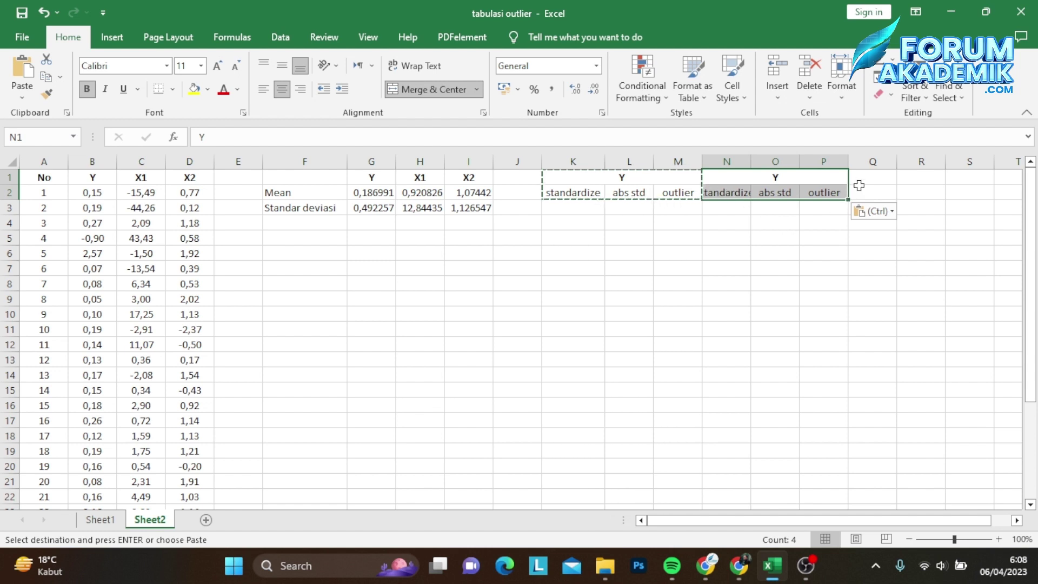
pyautogui.click(862, 180)
pyautogui.hotkey('ctrl', 'v')
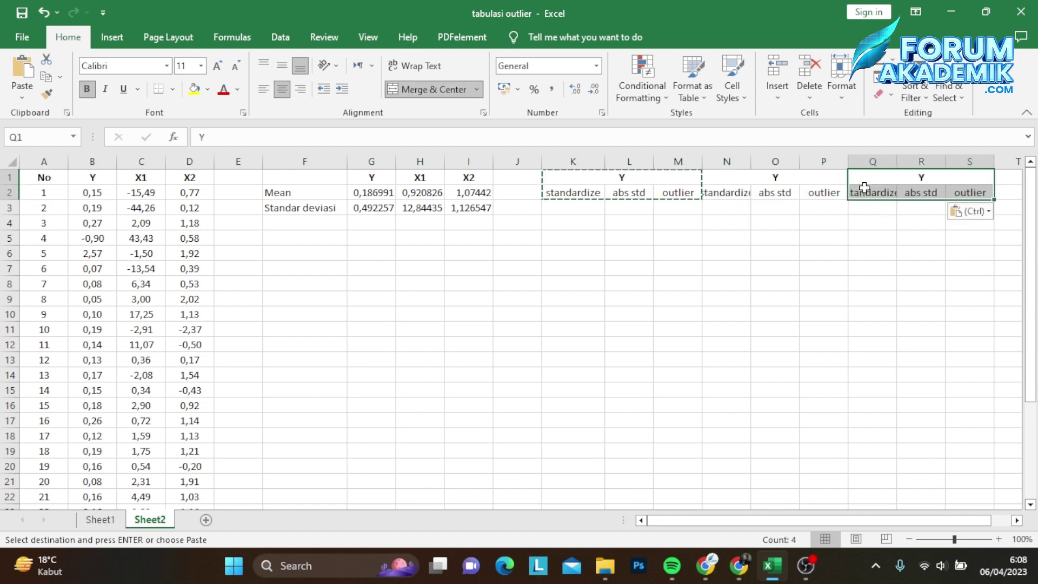
# Step: Widen columns N and Q so their standardize labels fit
pyautogui.click(722, 236)
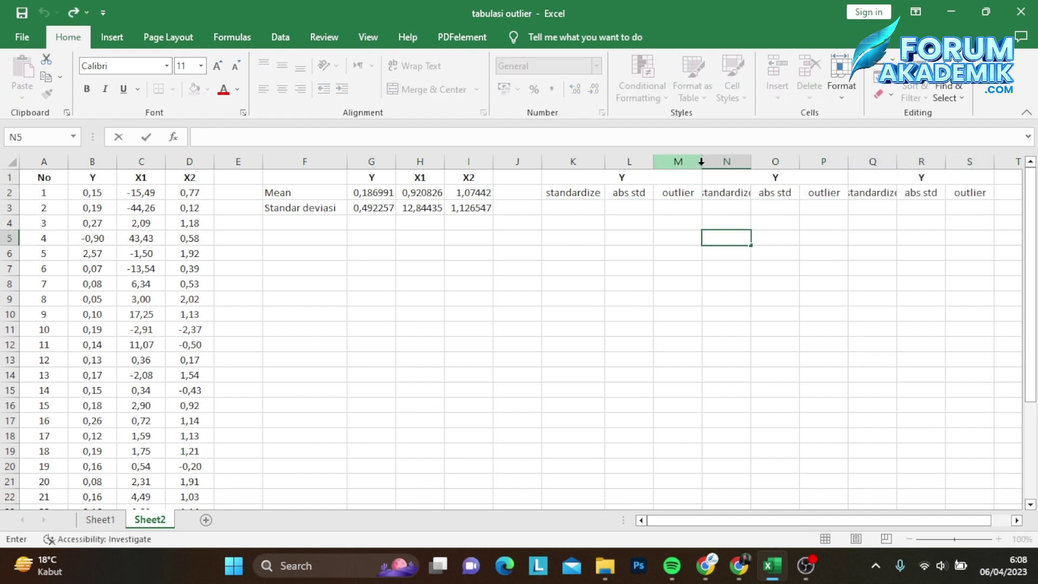
pyautogui.click(746, 167)
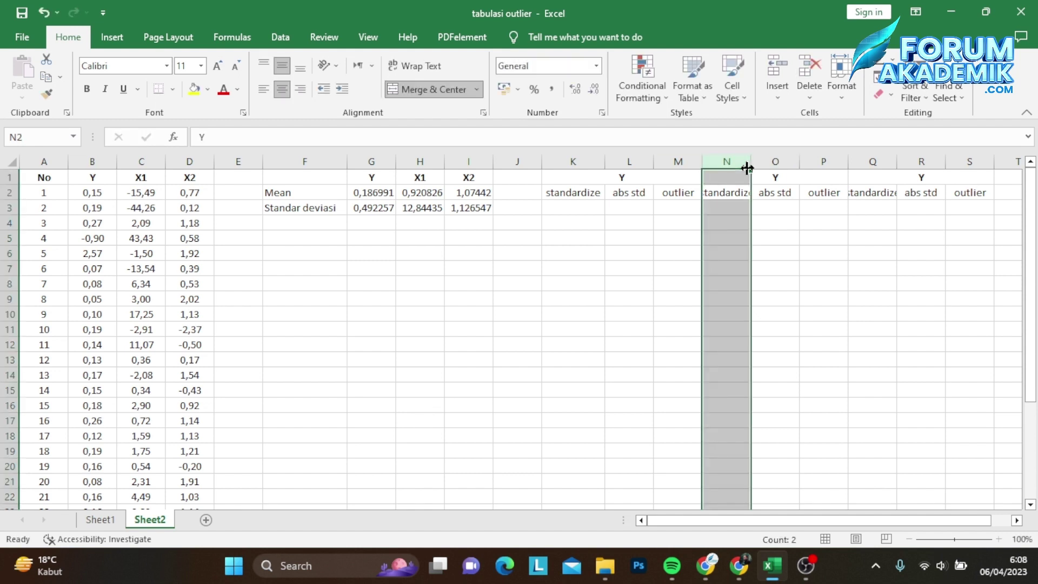
pyautogui.click(754, 172)
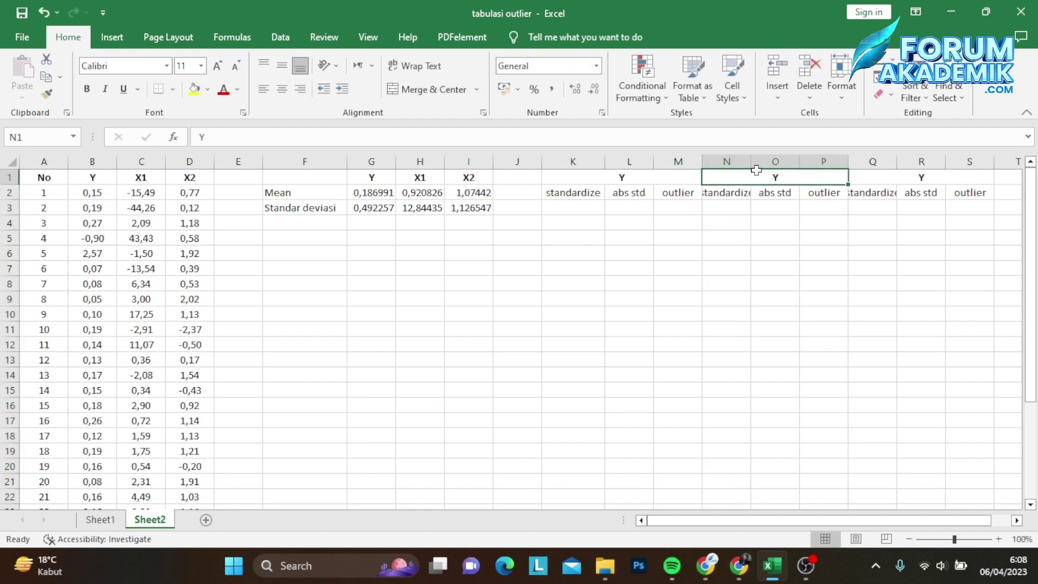
pyautogui.moveTo(750, 163); pyautogui.dragTo(820, 164)
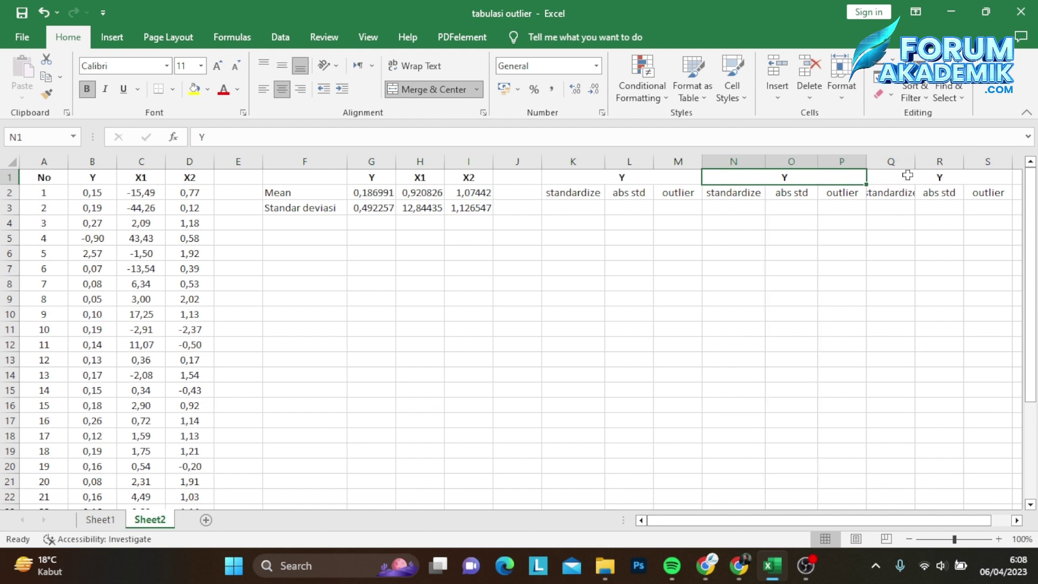
pyautogui.moveTo(914, 168); pyautogui.dragTo(932, 169)
pyautogui.moveTo(757, 520); pyautogui.dragTo(805, 508)
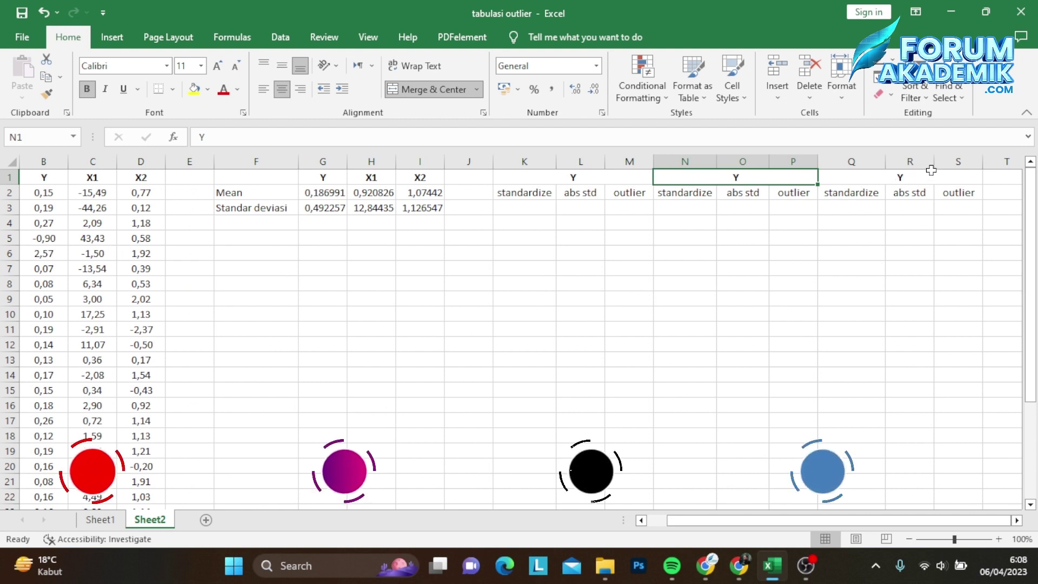
pyautogui.click(849, 206)
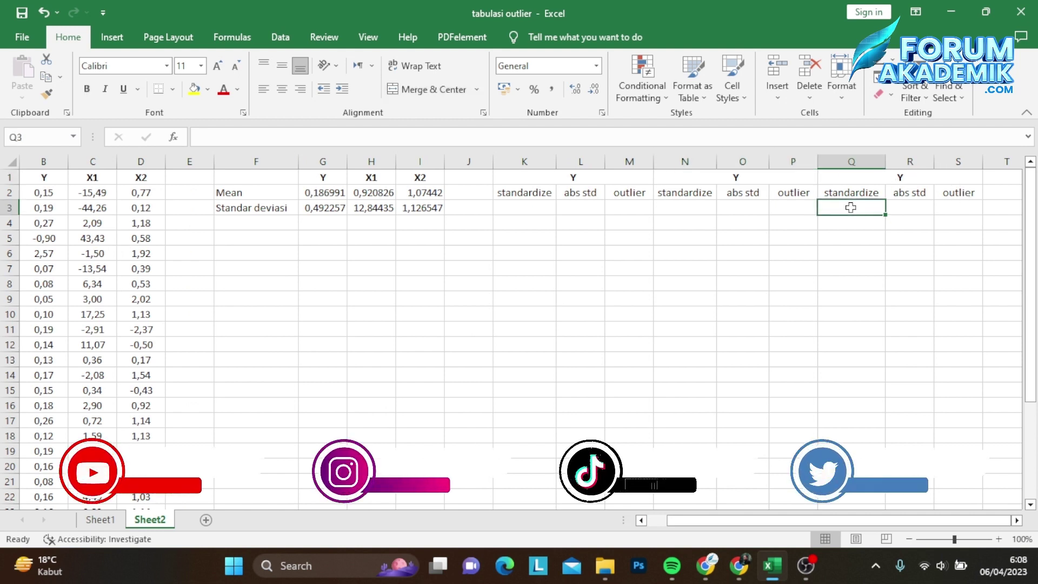
pyautogui.click(846, 193)
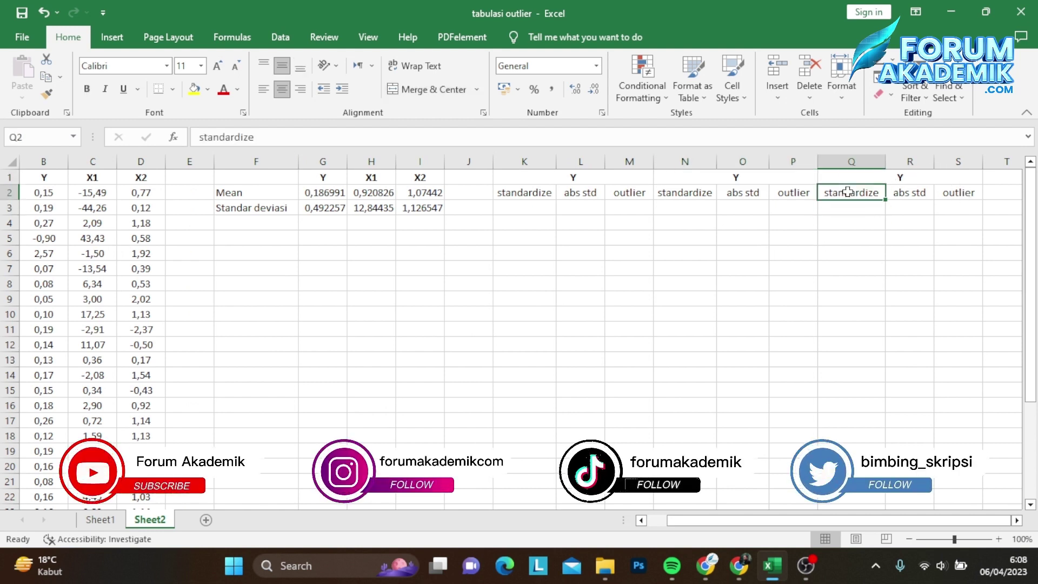
pyautogui.moveTo(716, 162); pyautogui.dragTo(722, 162)
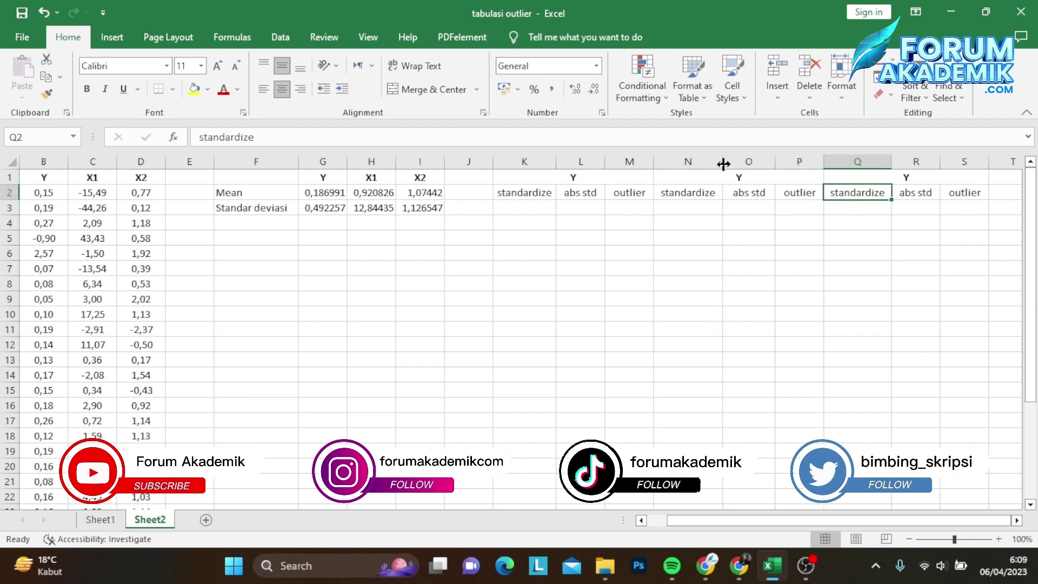
pyautogui.click(894, 236)
# Step: Change the copied headings to X1 above N:P and X2 above Q:S
pyautogui.click(734, 175)
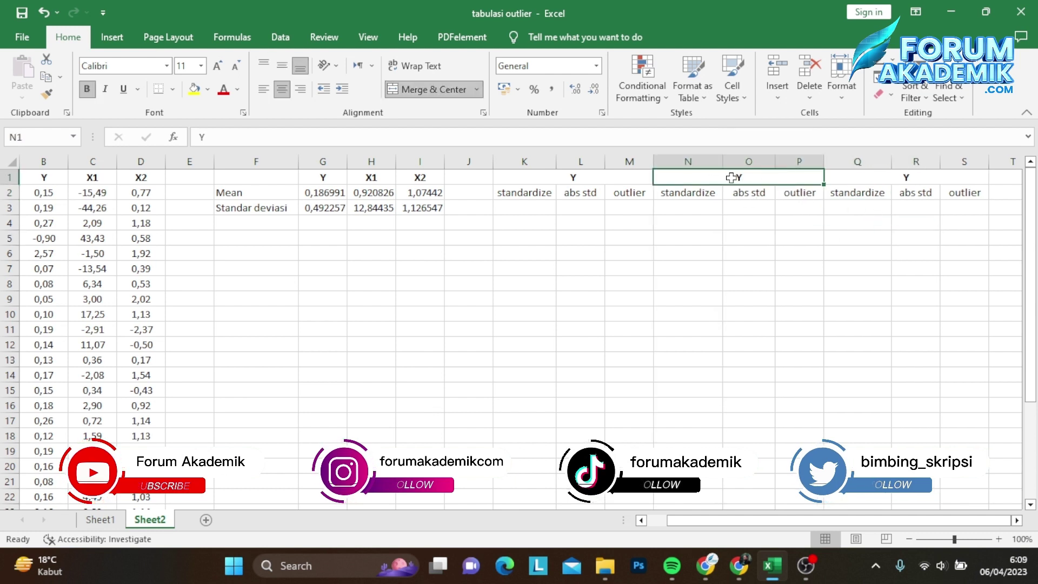
pyautogui.press('BackSpace')
pyautogui.write('X1')
pyautogui.click(909, 177)
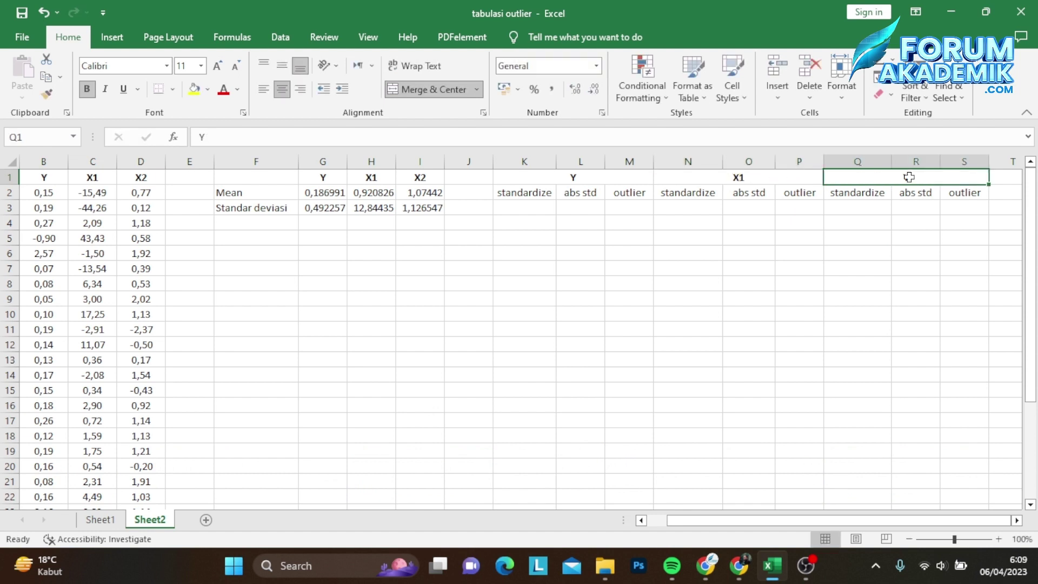
pyautogui.press('BackSpace')
pyautogui.write('X2')
pyautogui.click(879, 236)
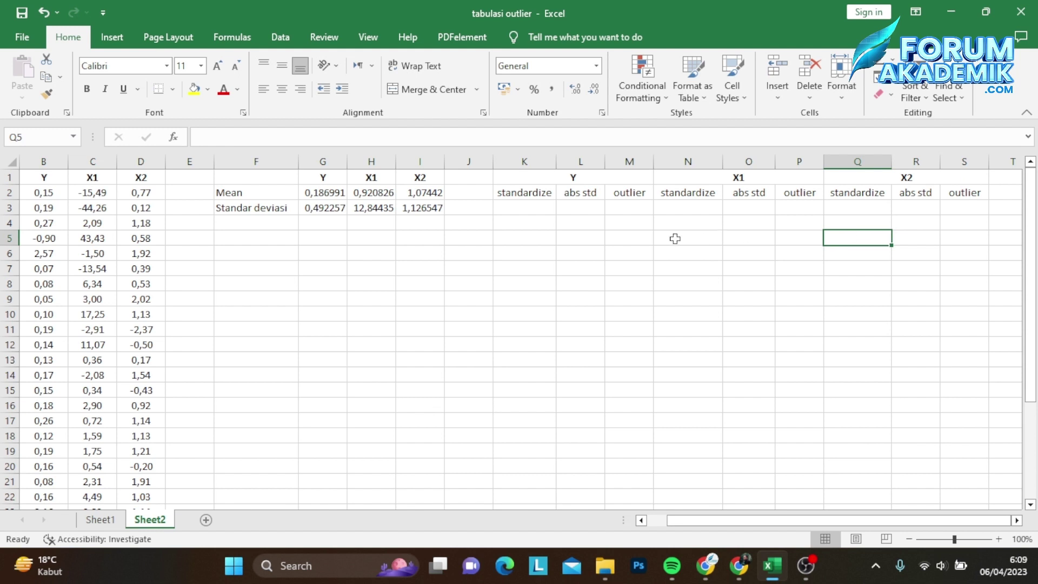
# Step: Enter =standardize(B2;G2;G3) in K3 to standardize the first Y value with its mean and standard deviation
pyautogui.click(660, 223)
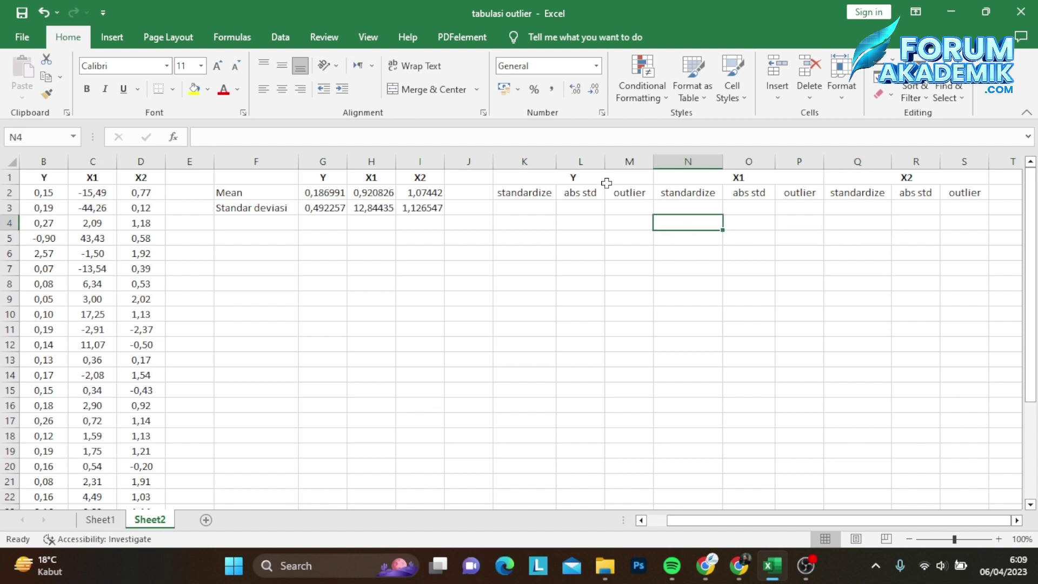
pyautogui.click(534, 208)
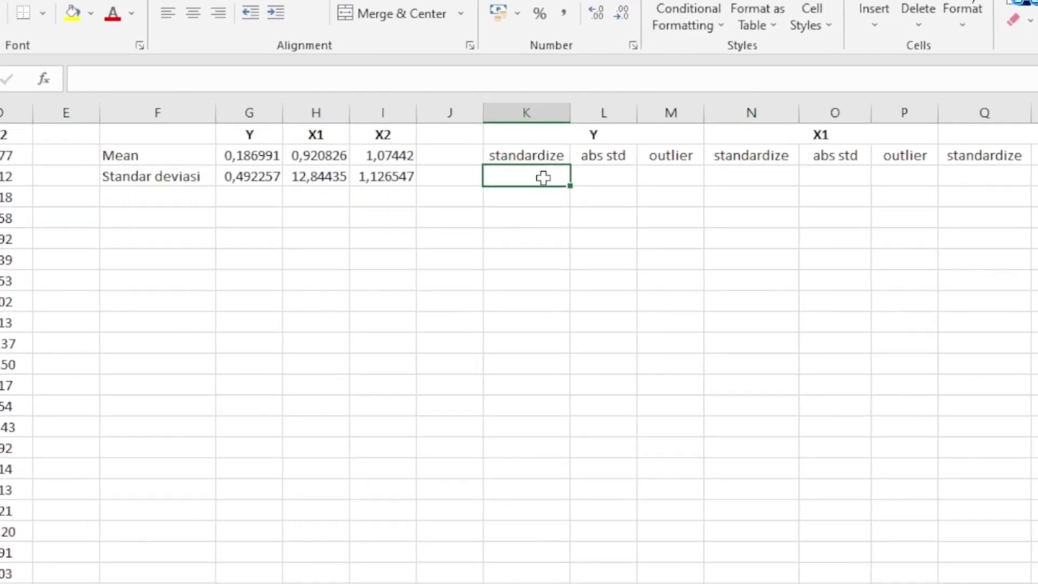
pyautogui.write('=')
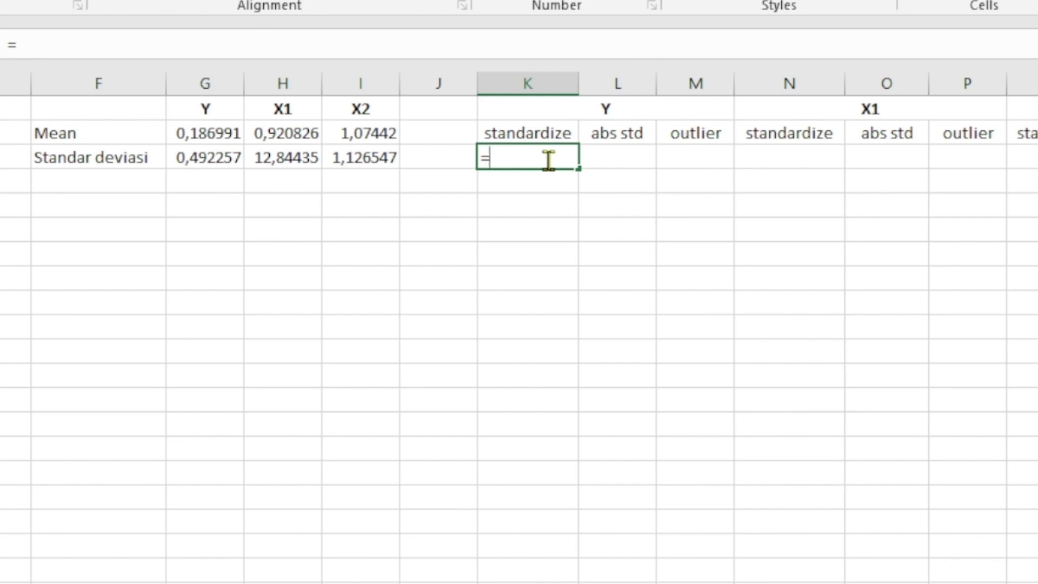
pyautogui.write('stan')
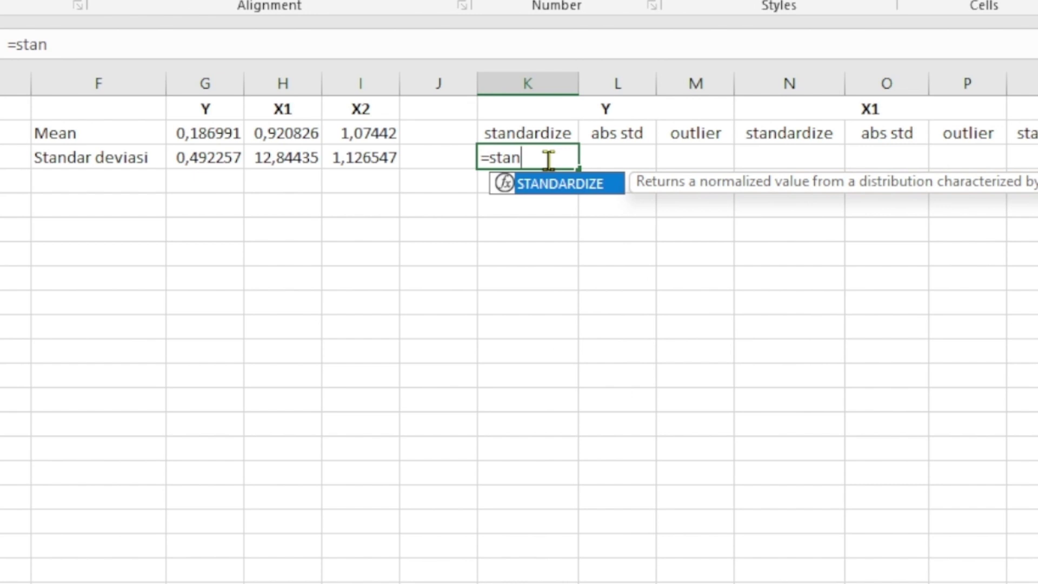
pyautogui.write('dardize')
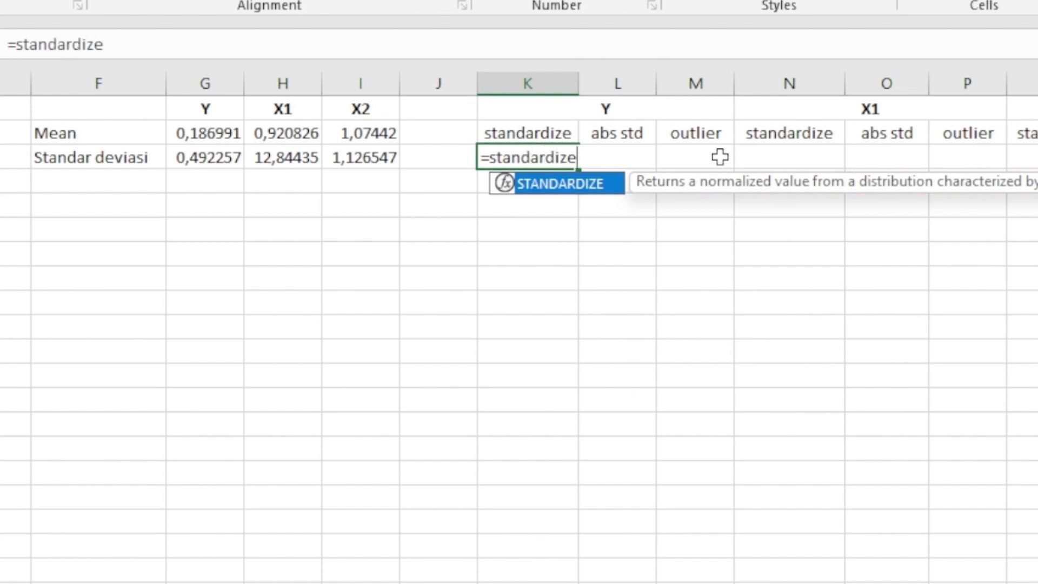
pyautogui.write('(')
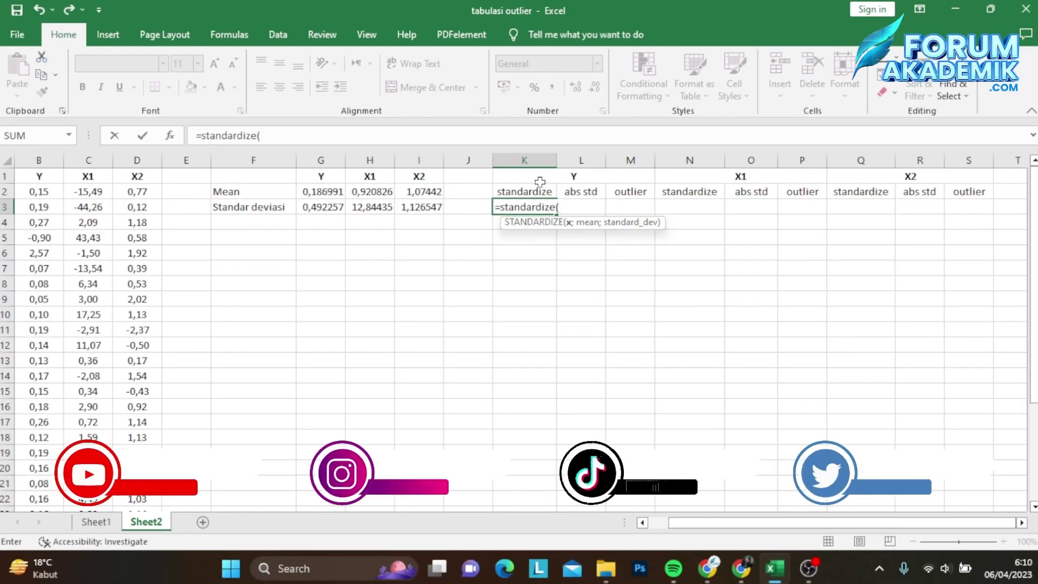
pyautogui.click(45, 190)
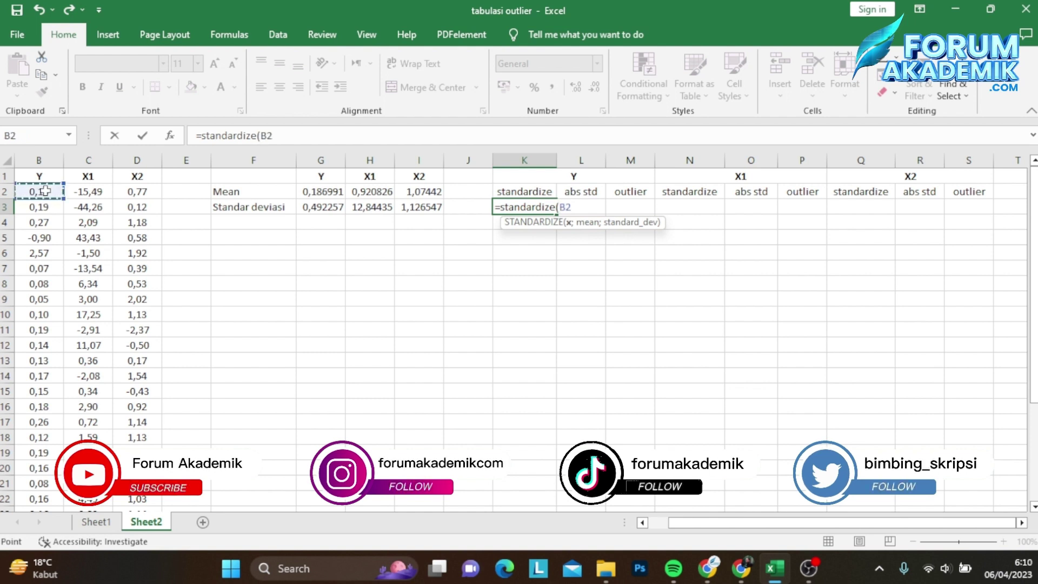
pyautogui.write(';')
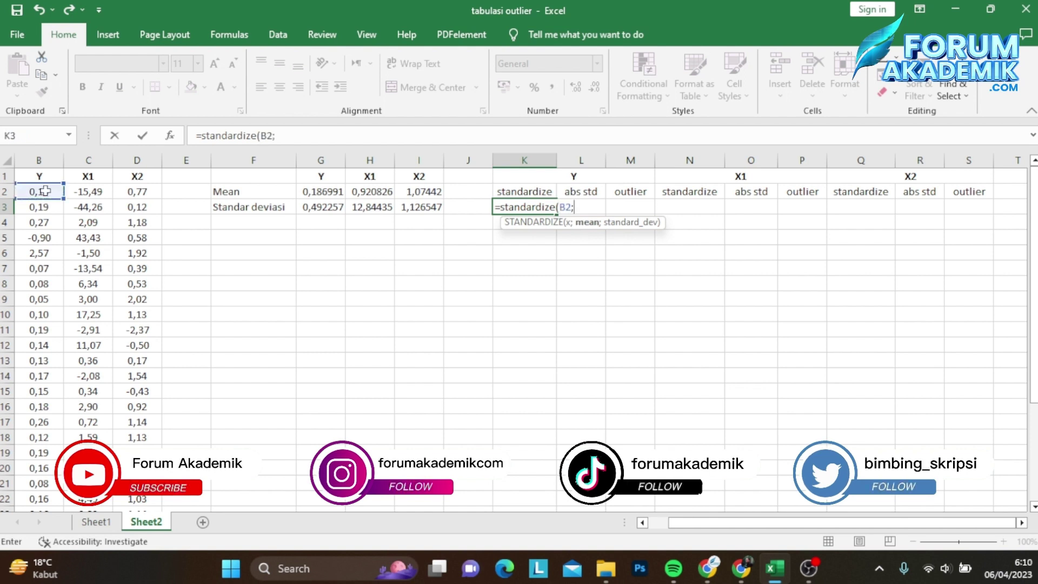
pyautogui.click(323, 192)
pyautogui.write(';')
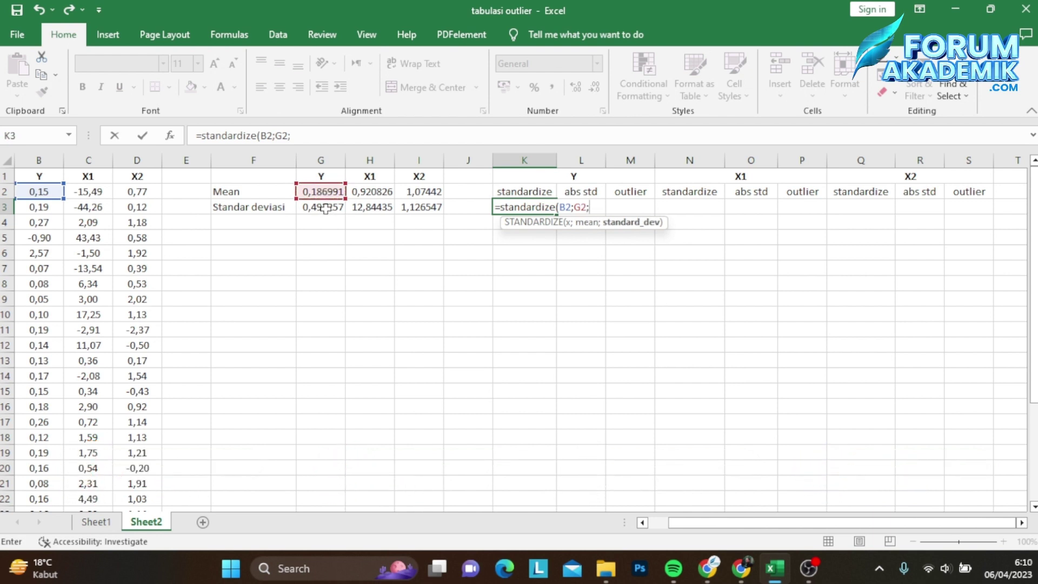
pyautogui.click(326, 207)
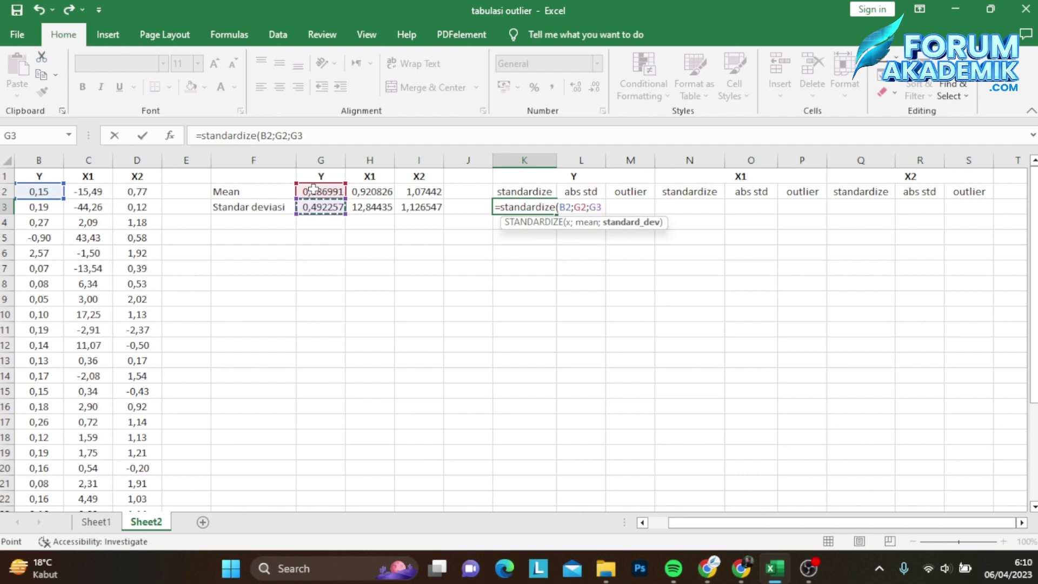
pyautogui.write(')')
pyautogui.press('Return')
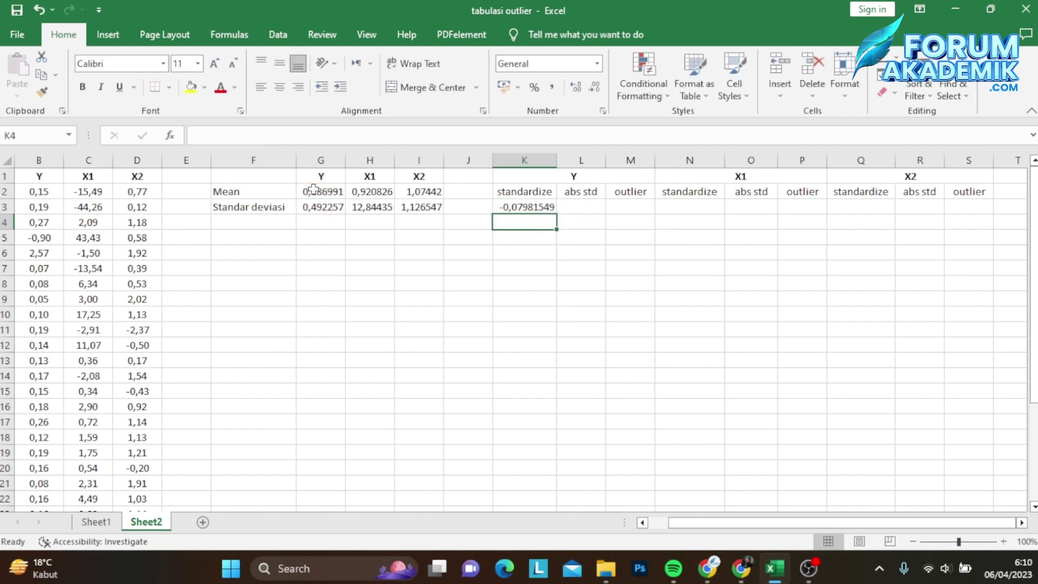
# Step: Enter =abs(K3) in L3 to get the absolute value of the first standardized Y
pyautogui.click(588, 206)
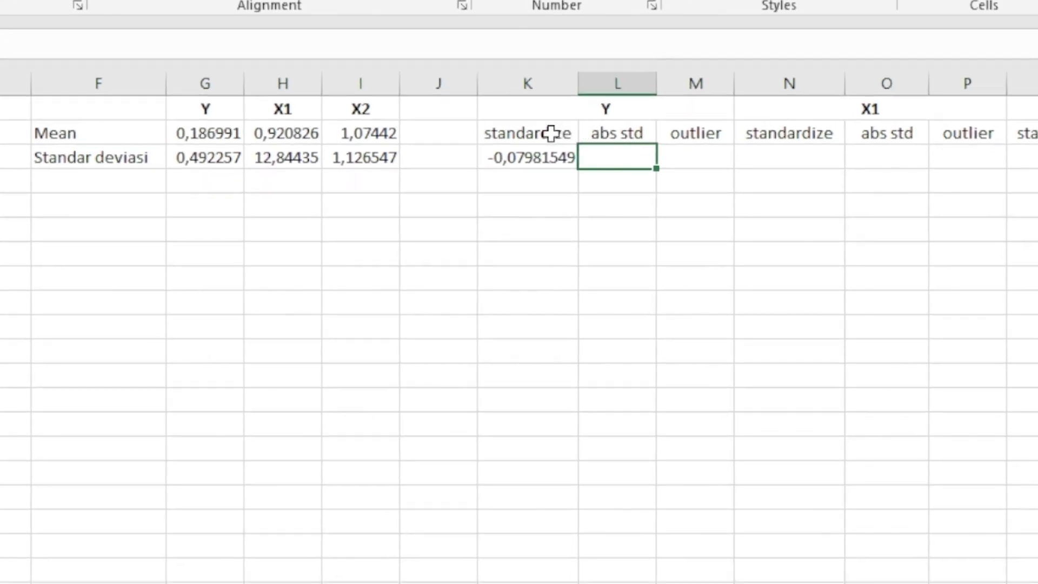
pyautogui.write('+')
pyautogui.press('BackSpace')
pyautogui.write('=')
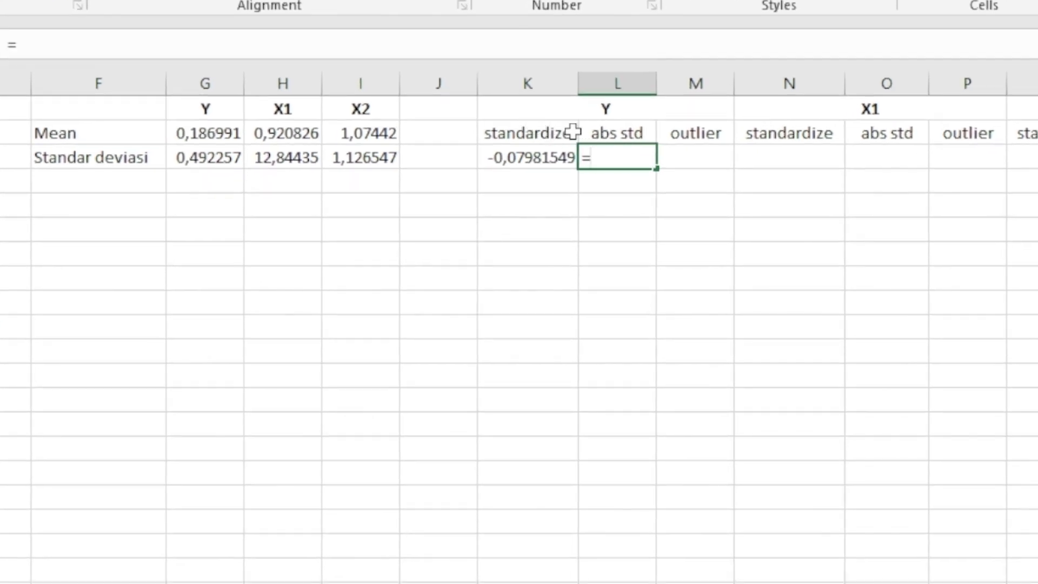
pyautogui.write('ab')
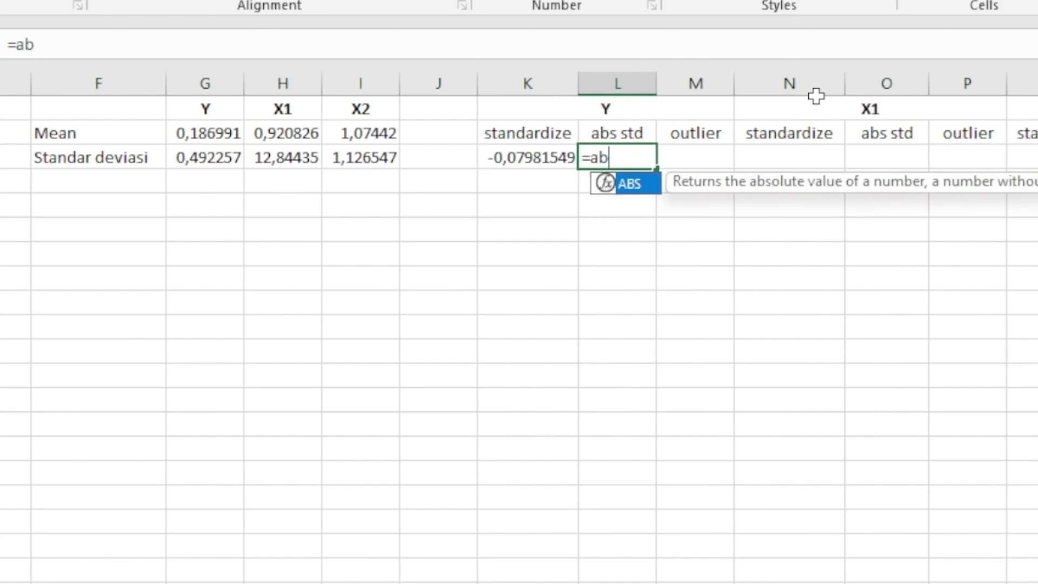
pyautogui.write('s(')
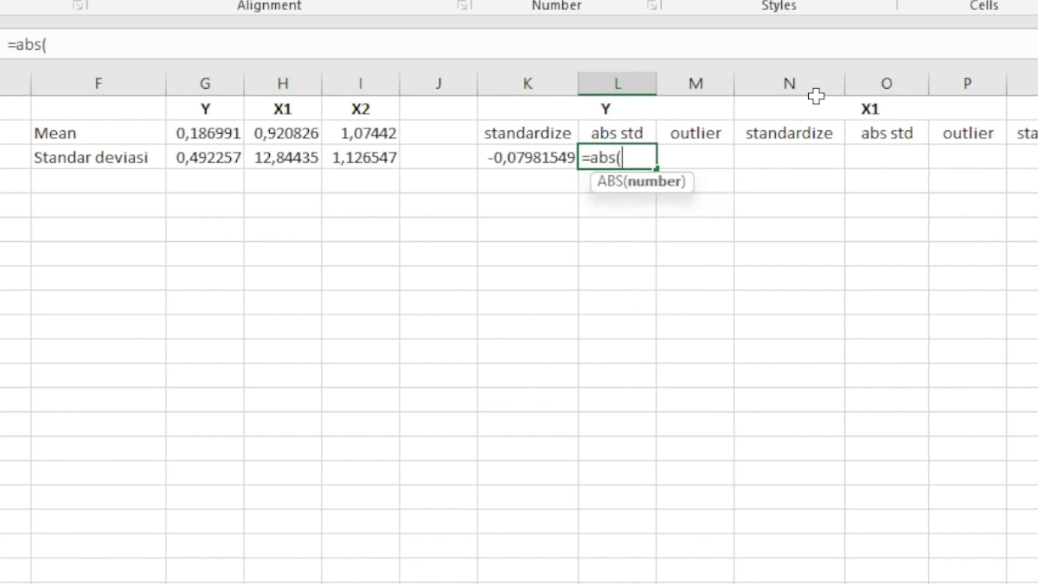
pyautogui.click(529, 157)
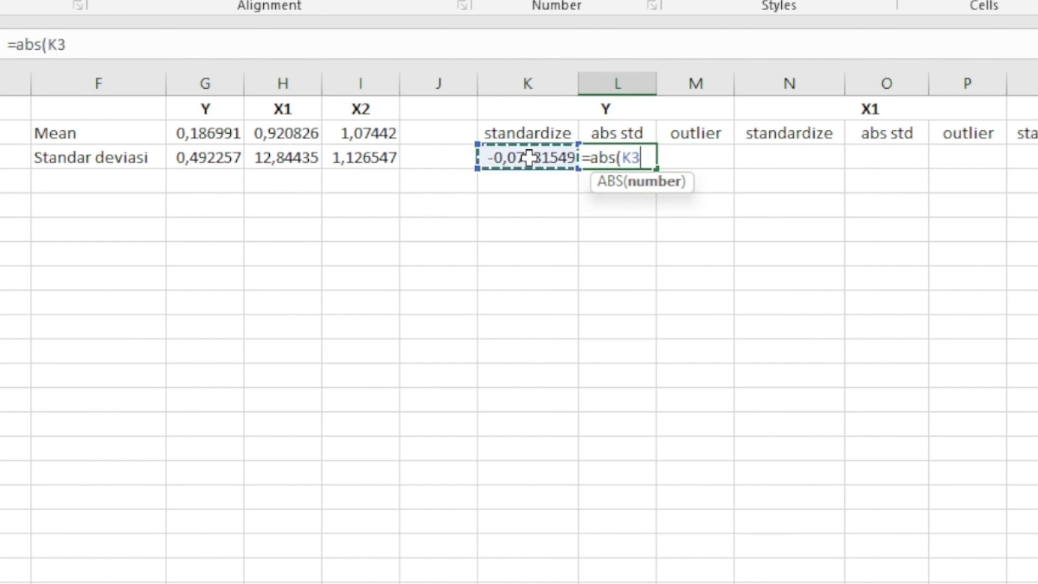
pyautogui.write(')')
pyautogui.press('Return')
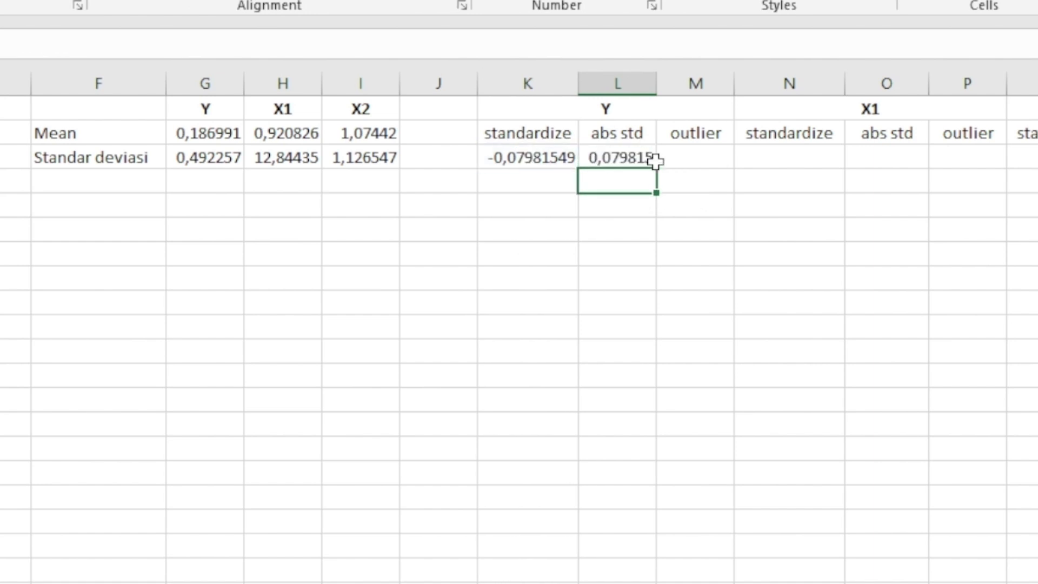
# Step: Enter =IF(L3>3;"OUTLIER";"TIDAK") in M3 to flag whether the first Y value is an outlier
pyautogui.click(702, 156)
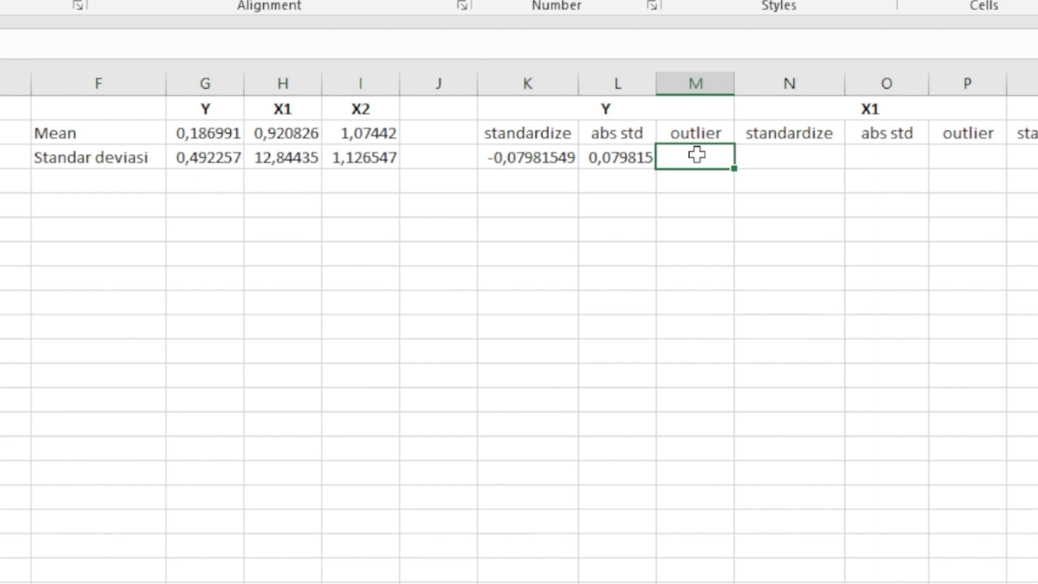
pyautogui.write('=I')
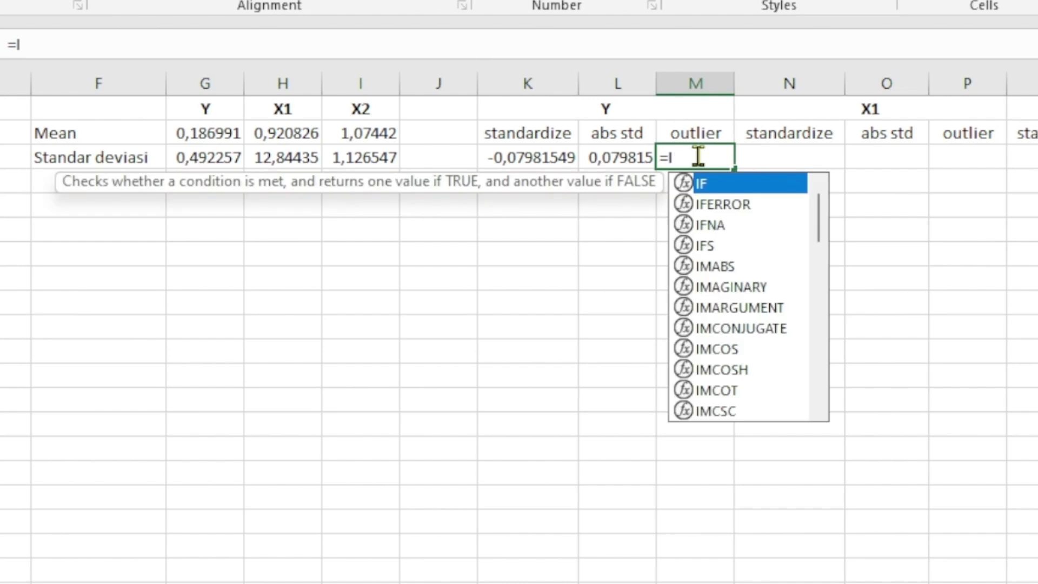
pyautogui.write('F')
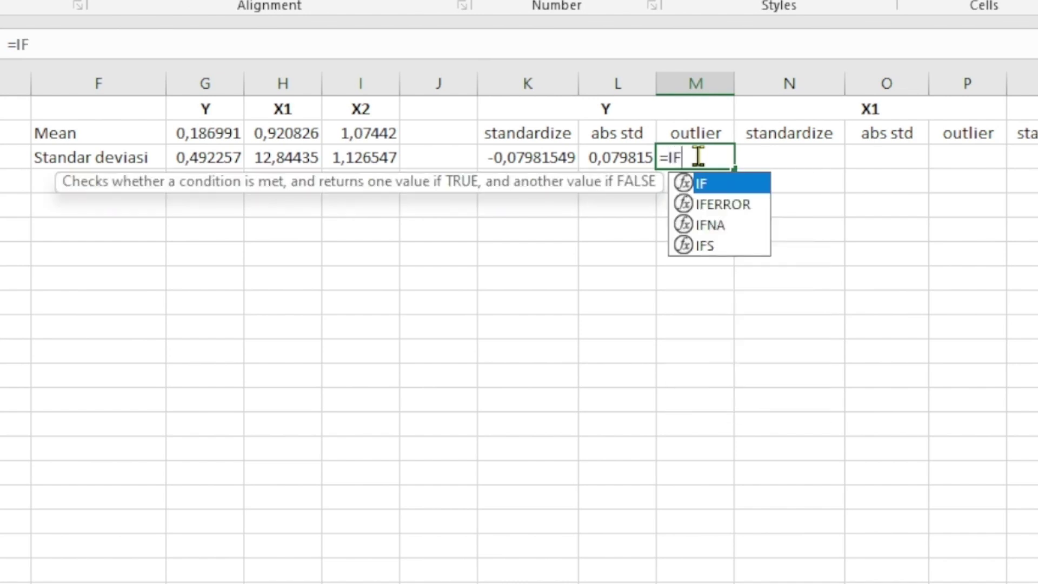
pyautogui.write('(')
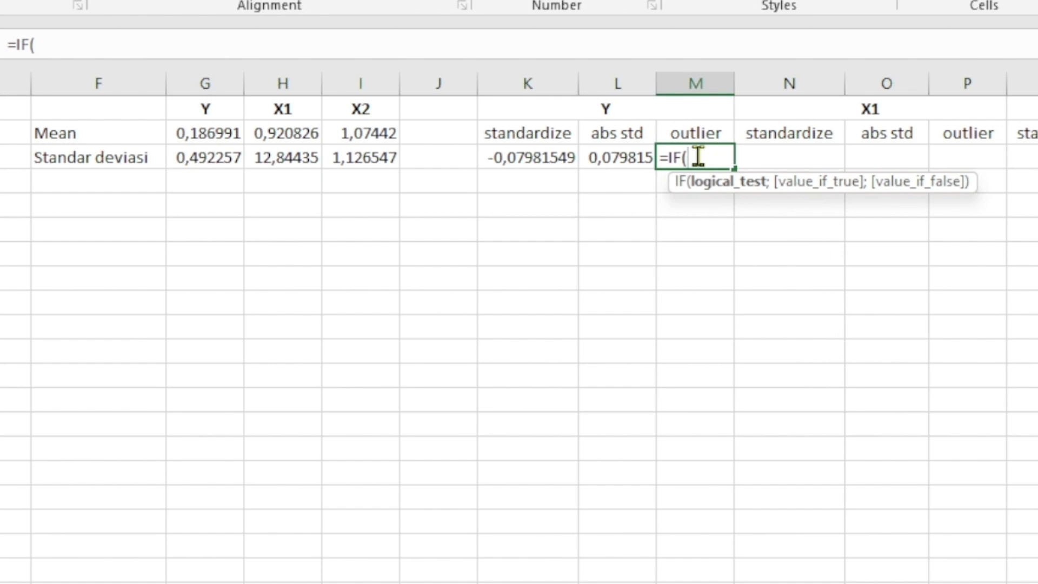
pyautogui.click(633, 157)
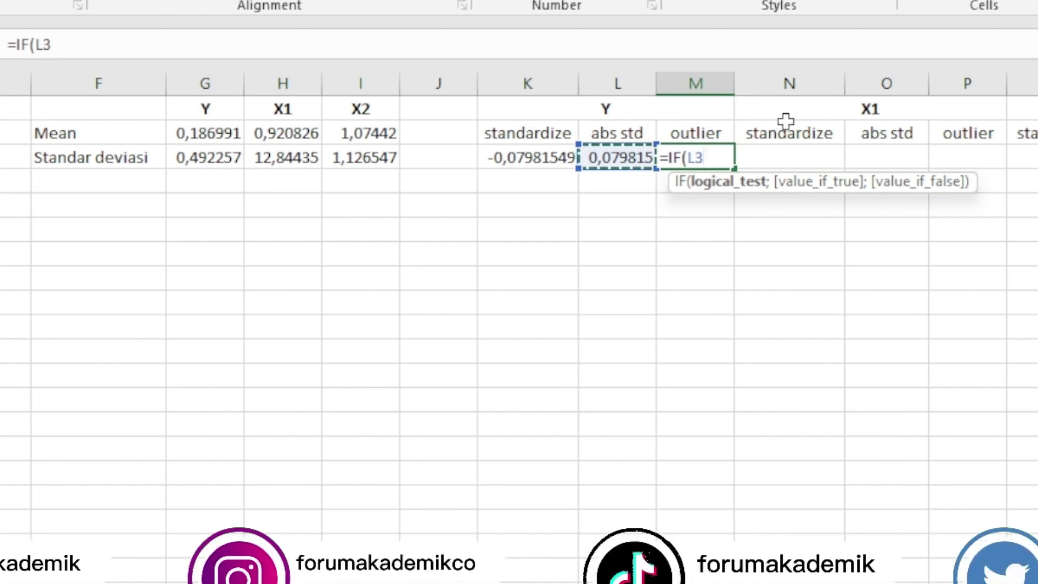
pyautogui.write('>')
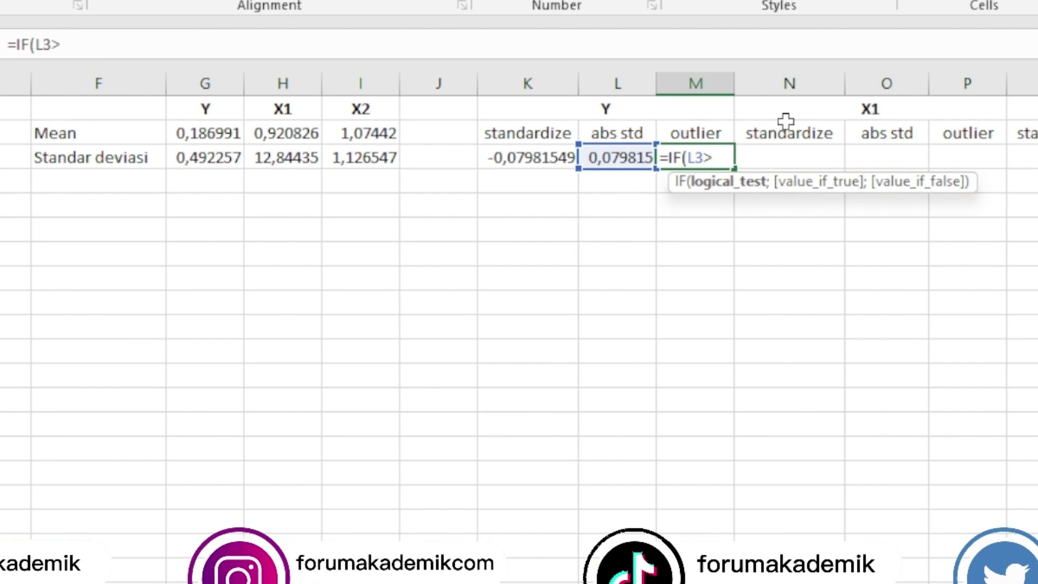
pyautogui.write('3')
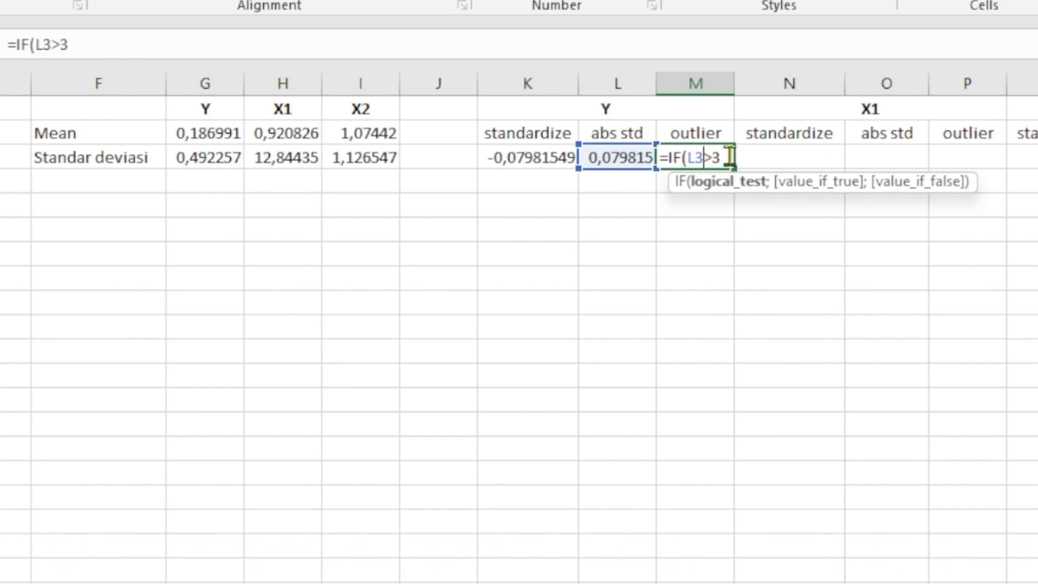
pyautogui.click(712, 157)
pyautogui.click(723, 158)
pyautogui.write(';')
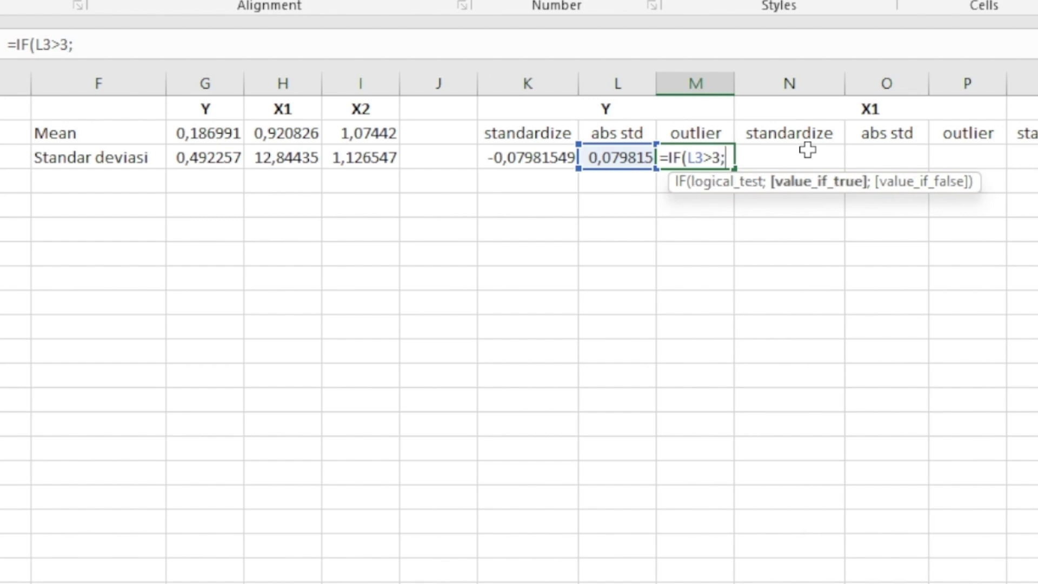
pyautogui.write('"OUTLI')
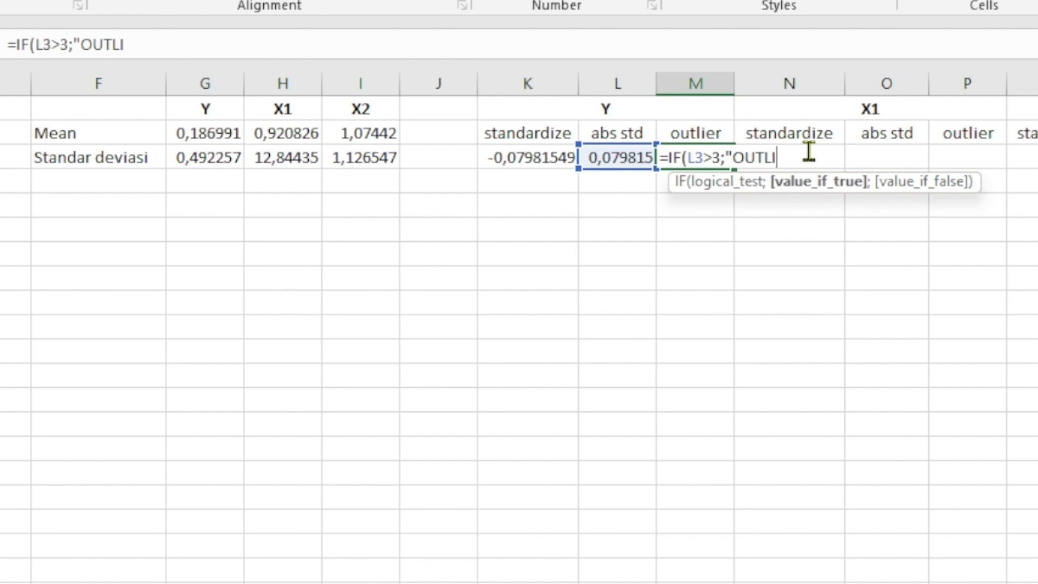
pyautogui.write('ER"')
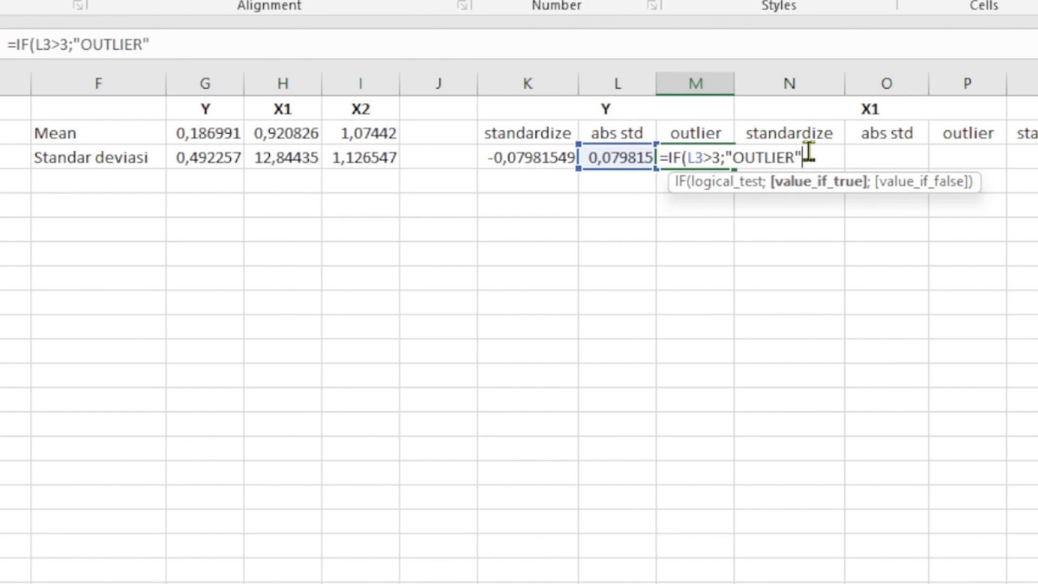
pyautogui.write(';')
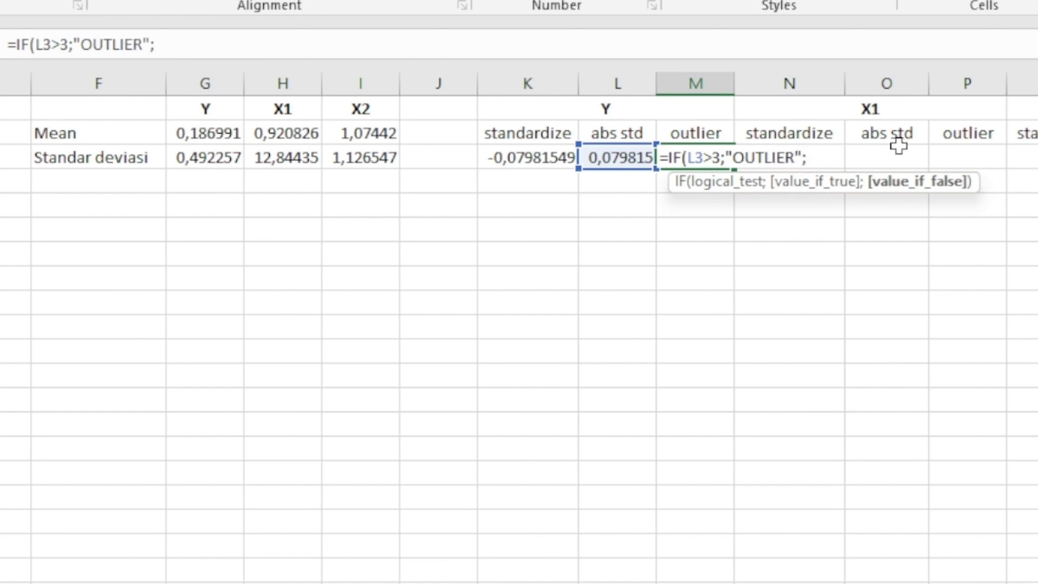
pyautogui.write('"TIDAK')
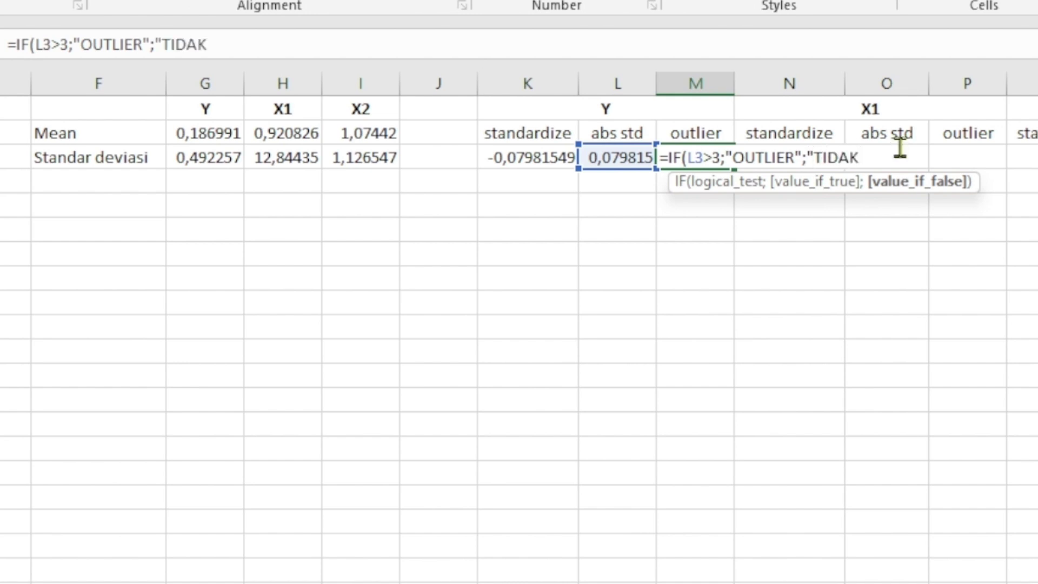
pyautogui.write('")')
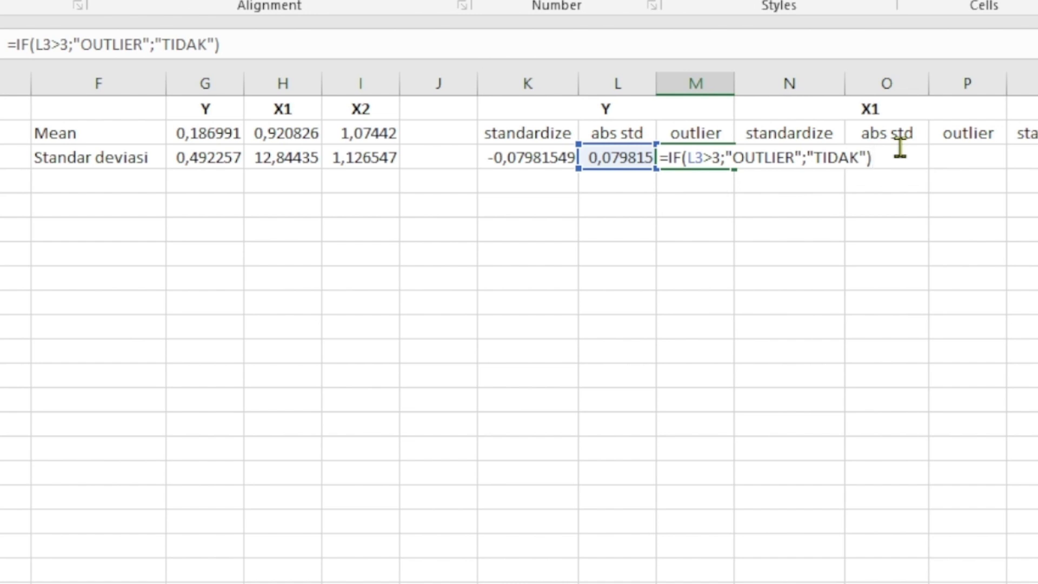
pyautogui.press('Return')
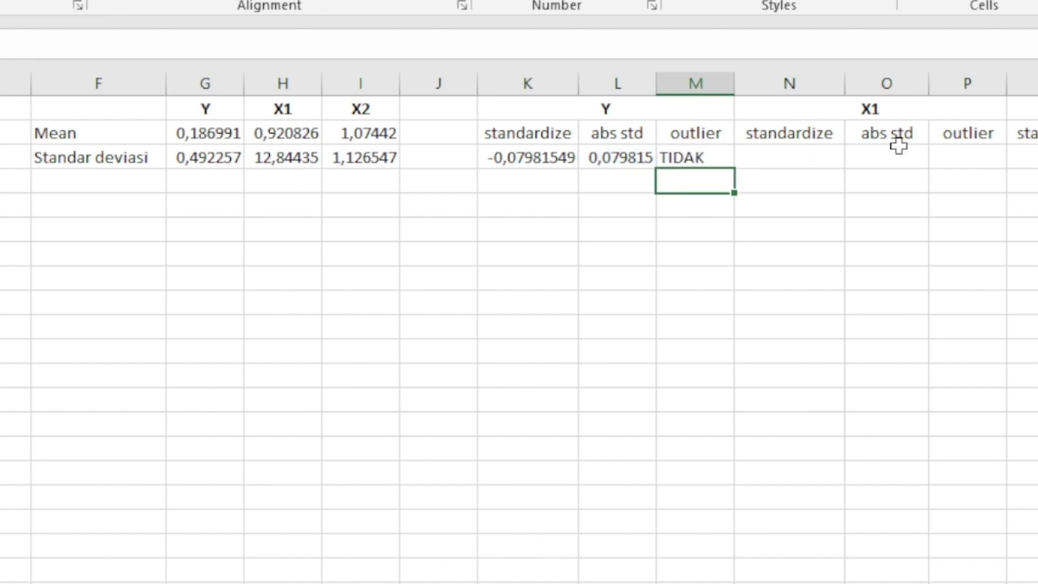
pyautogui.click(516, 162)
pyautogui.click(540, 198)
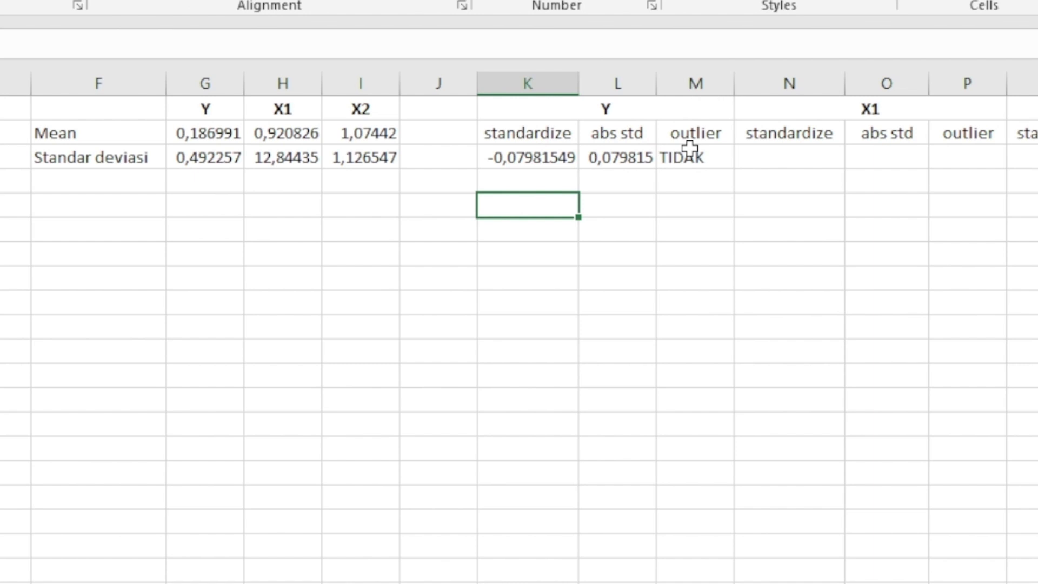
pyautogui.click(549, 157)
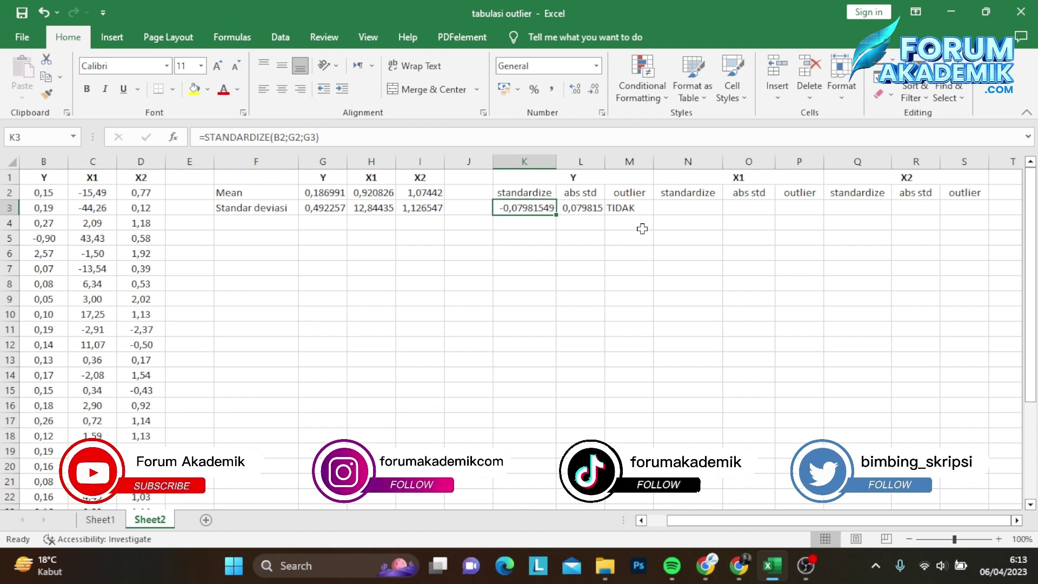
pyautogui.scroll(-7, 638, 238)
pyautogui.scroll(7, 633, 307)
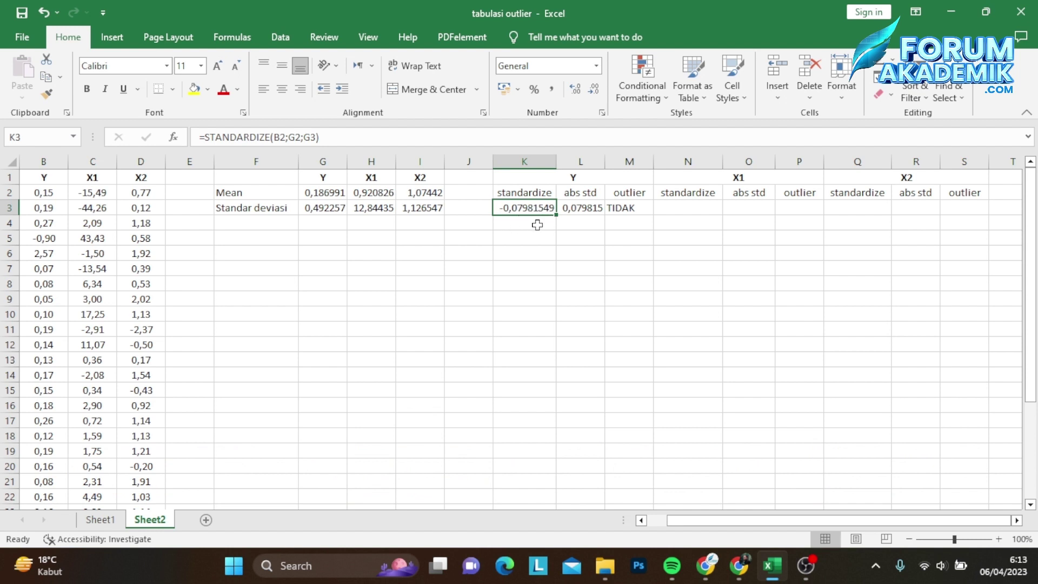
# Step: Make the mean and standard deviation references in K3 absolute as $G$2 and $G$3, and fill K3:M3 down to row 31
pyautogui.click(560, 208)
pyautogui.click(516, 207)
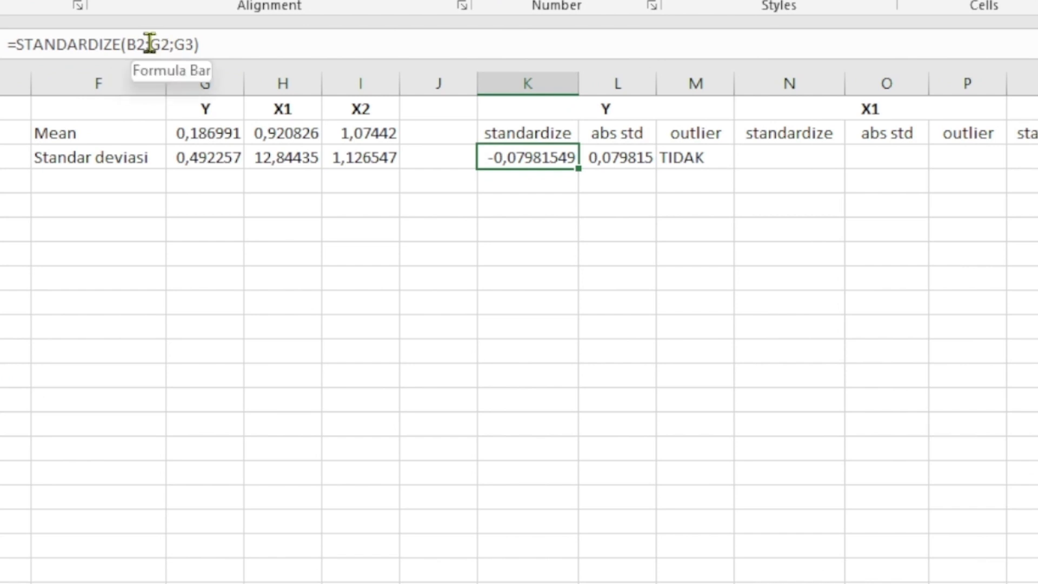
pyautogui.click(150, 44)
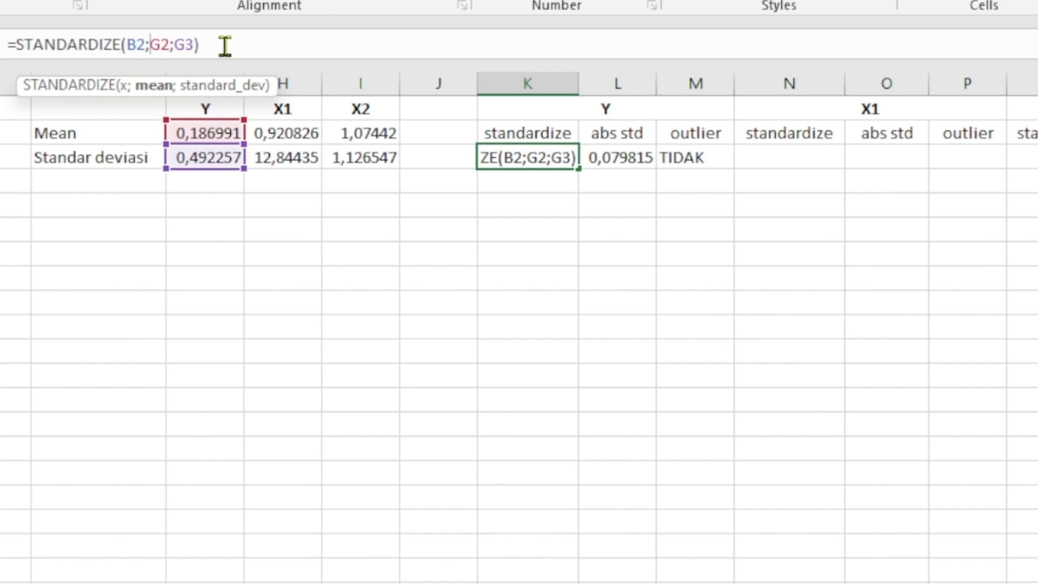
pyautogui.press('F4')
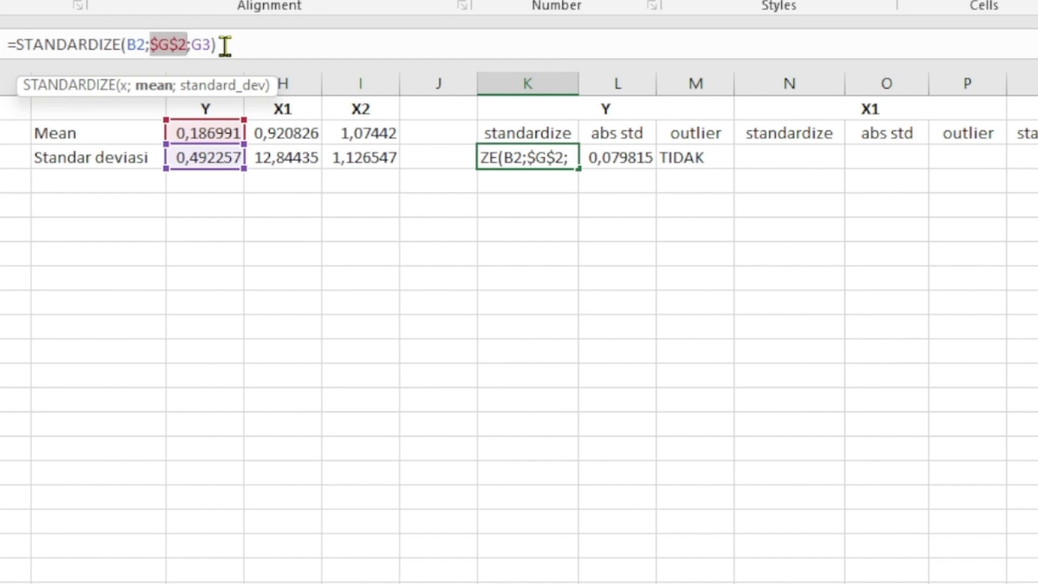
pyautogui.click(192, 44)
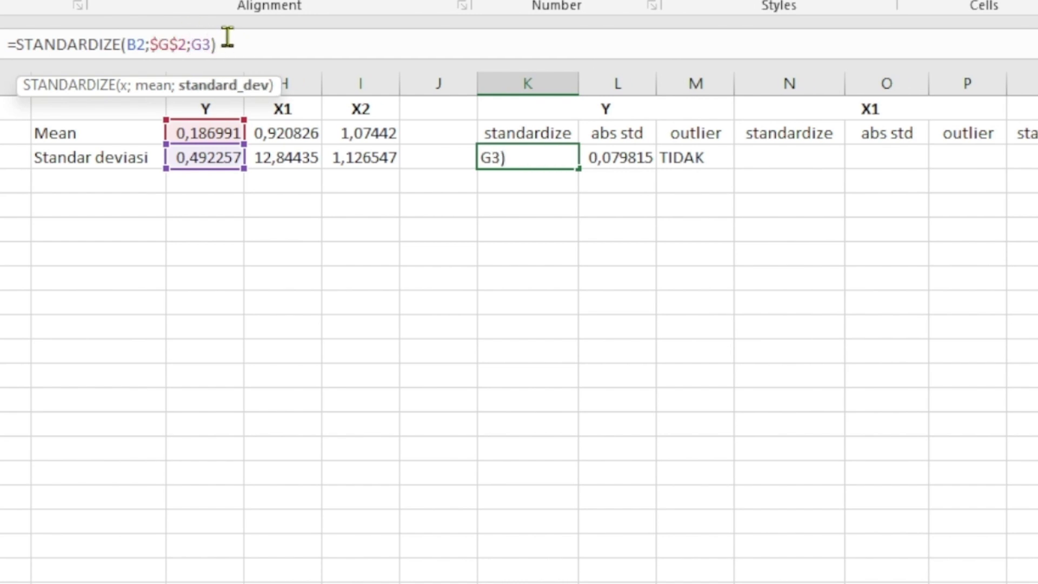
pyautogui.press('F4')
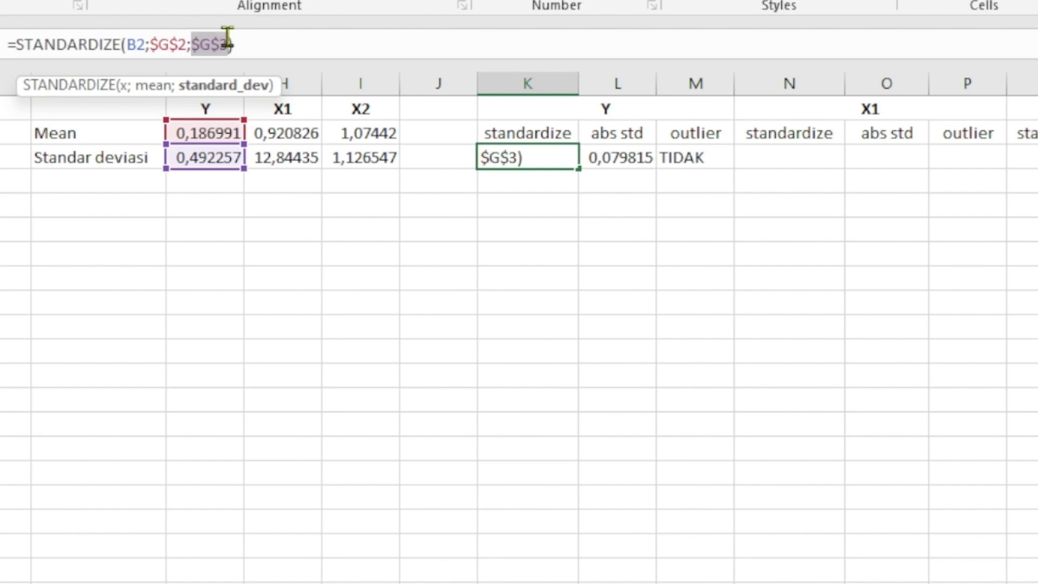
pyautogui.press('Return')
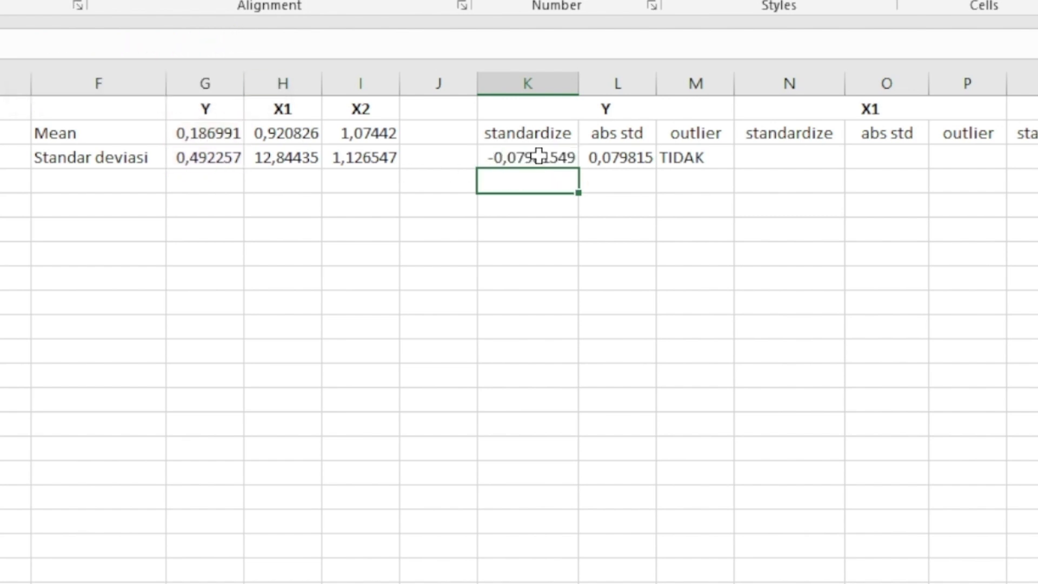
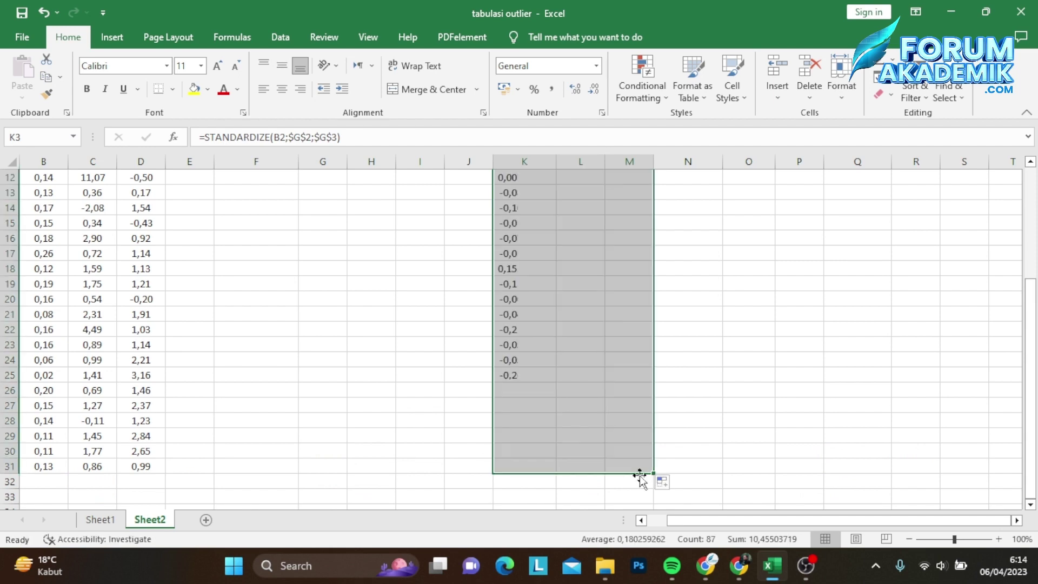
pyautogui.scroll(4, 622, 389)
pyautogui.click(672, 271)
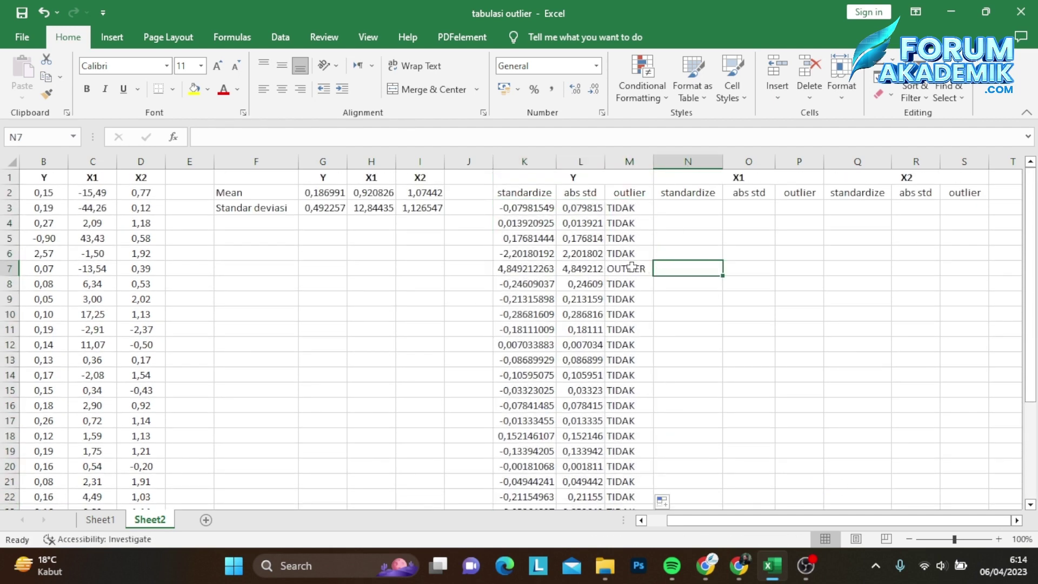
# Step: Enter =standardize(C2;H2;H3) in N3 to standardize the first X1 value with its mean and standard deviation
pyautogui.click(680, 208)
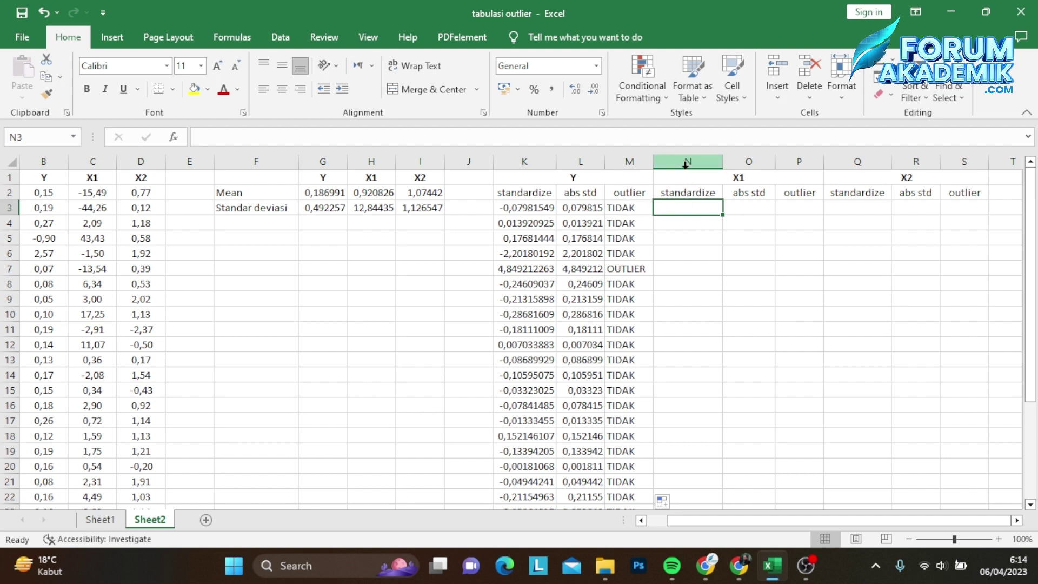
pyautogui.write('=')
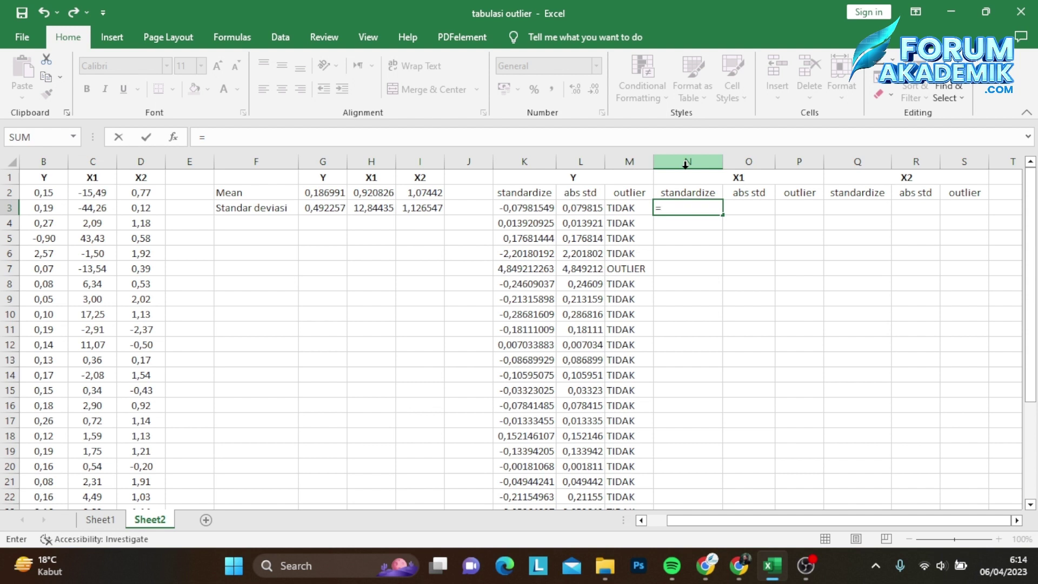
pyautogui.write('standar')
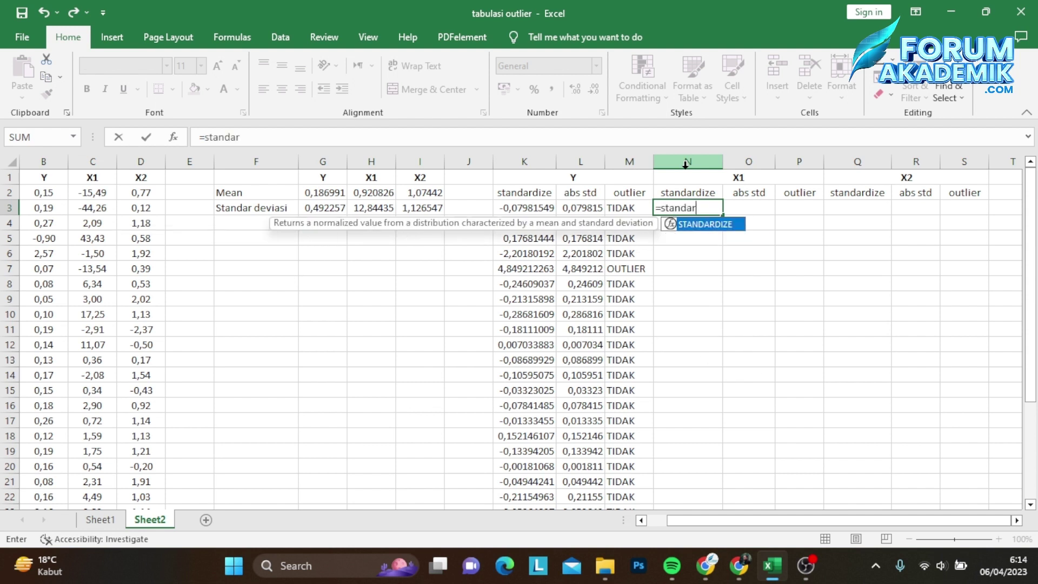
pyautogui.write('dize(')
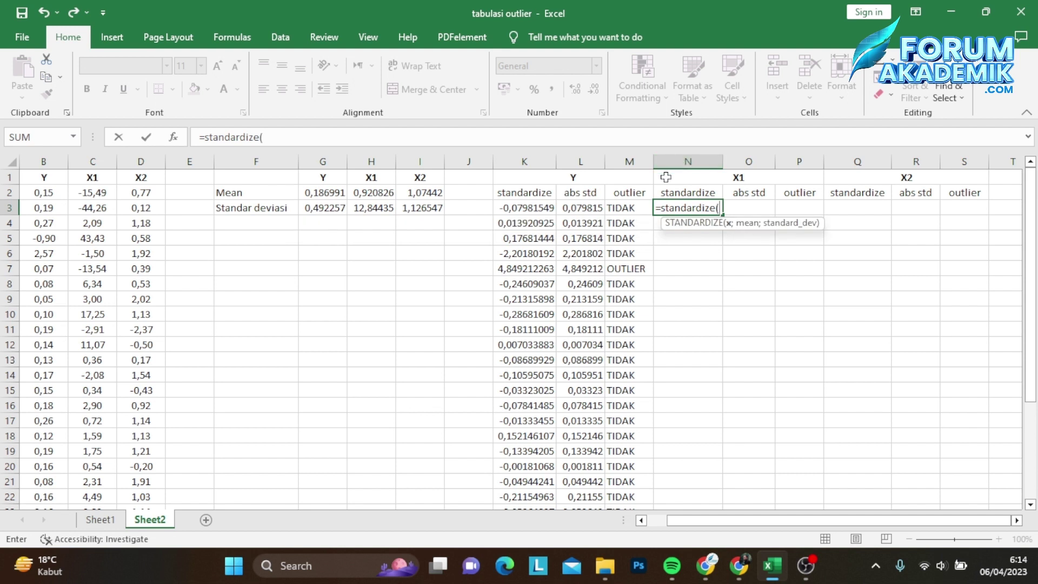
pyautogui.click(93, 192)
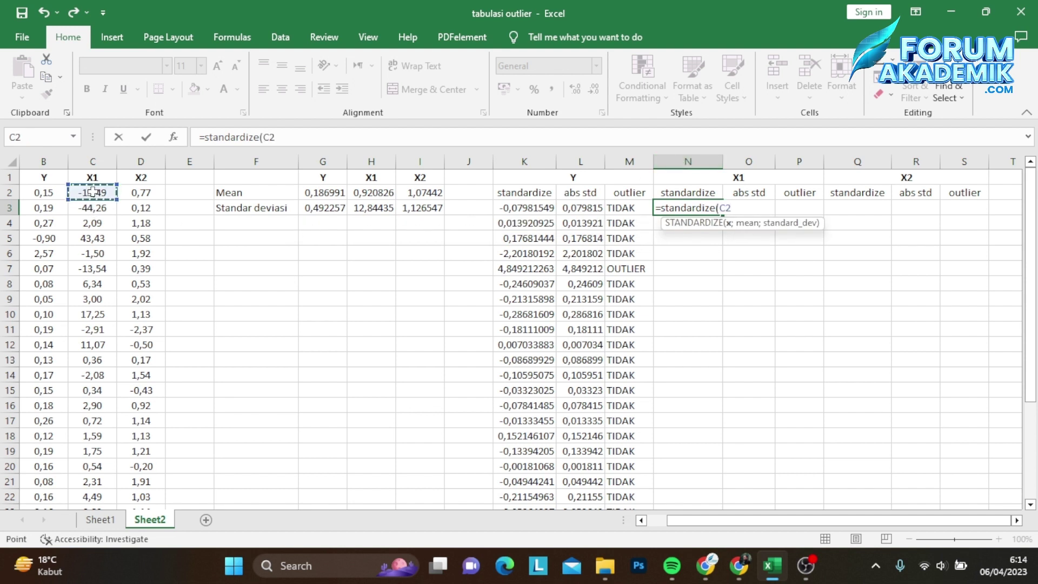
pyautogui.write(';')
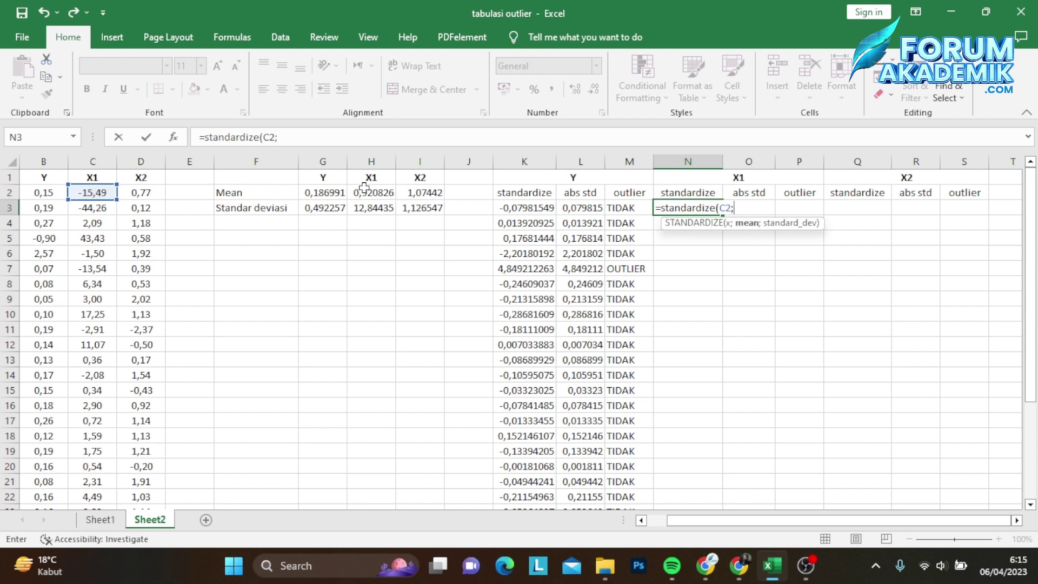
pyautogui.click(381, 193)
pyautogui.write(';')
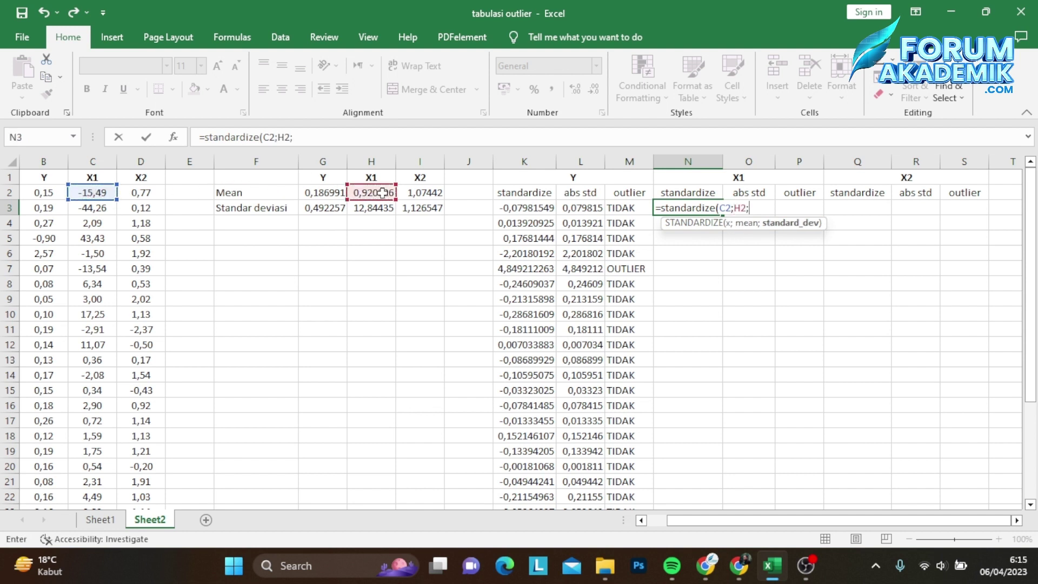
pyautogui.click(375, 213)
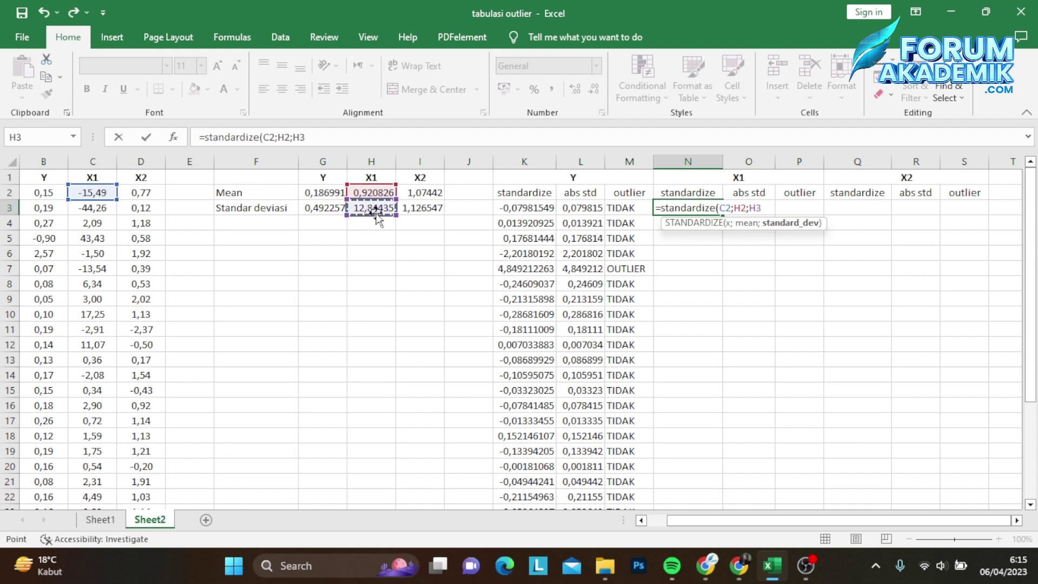
pyautogui.write(')')
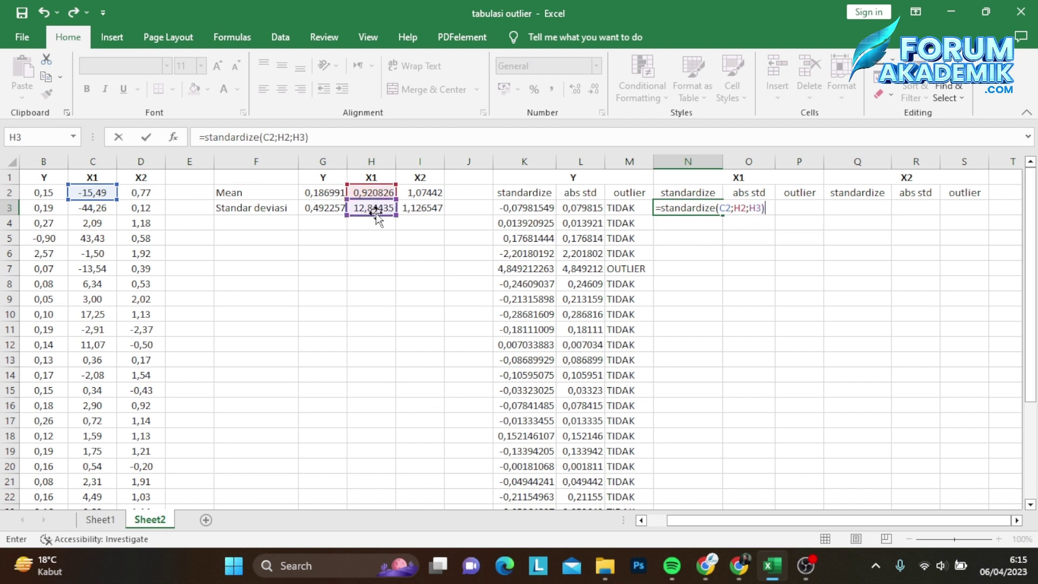
pyautogui.press('Return')
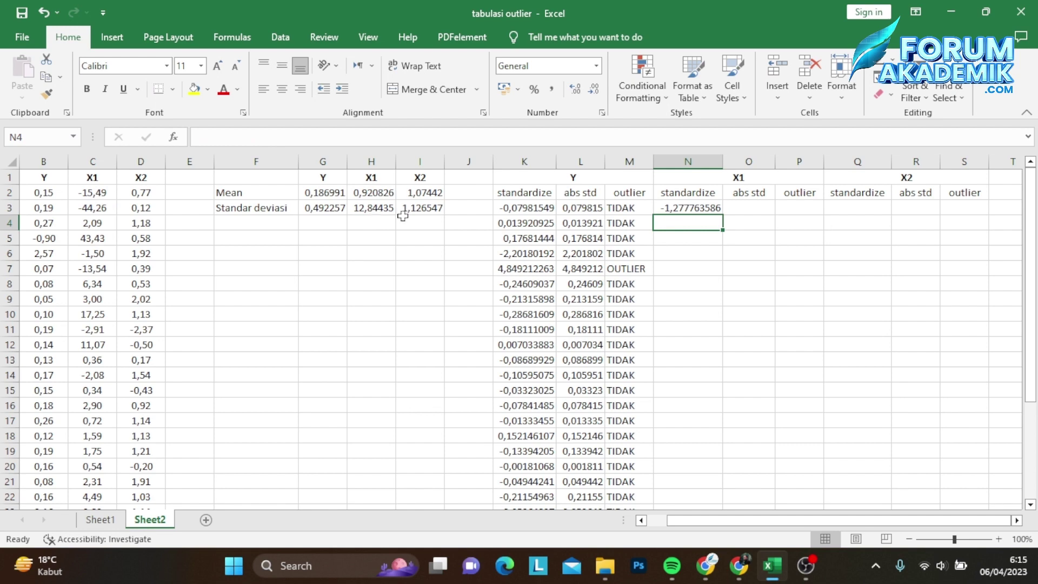
# Step: Enter =abs(N3) in O3 to get the absolute value of the first standardized X1
pyautogui.click(753, 207)
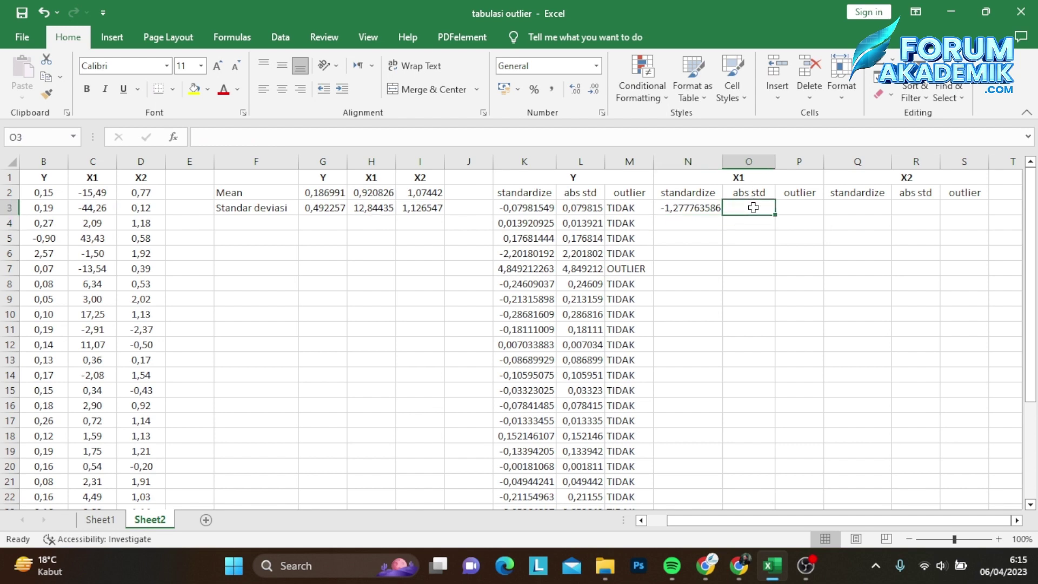
pyautogui.write('=abs')
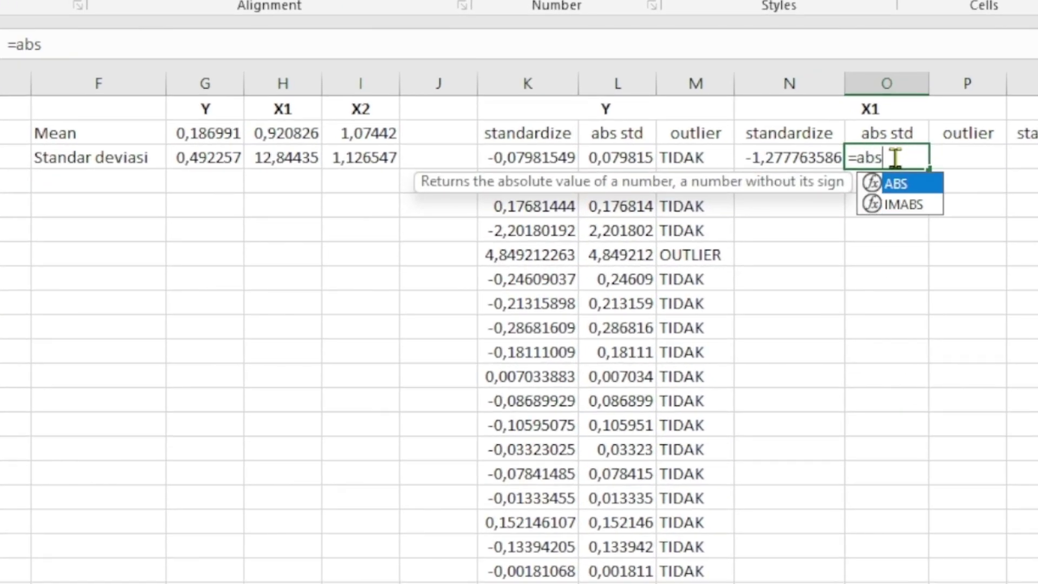
pyautogui.write('(')
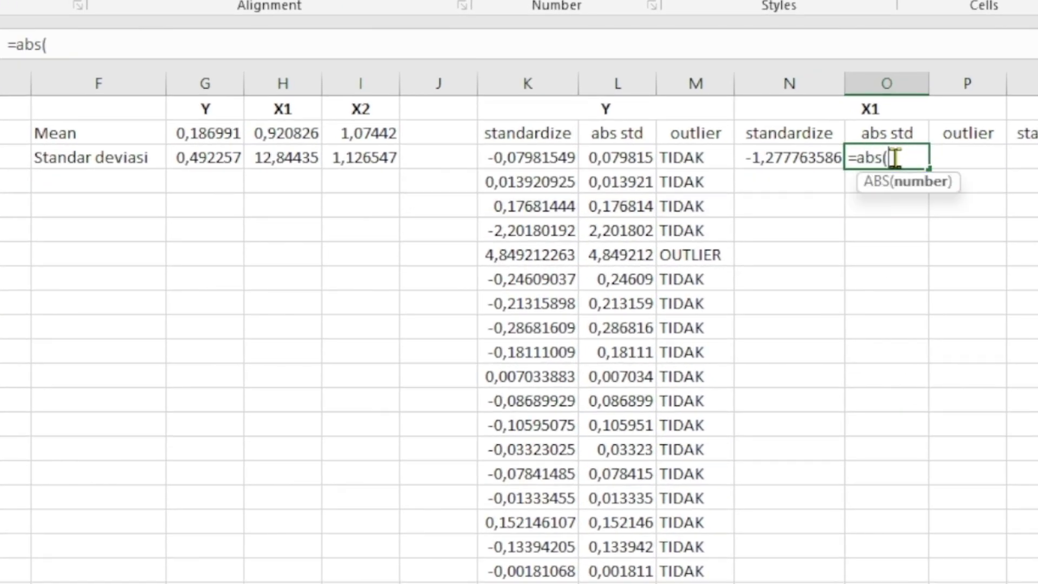
pyautogui.click(810, 158)
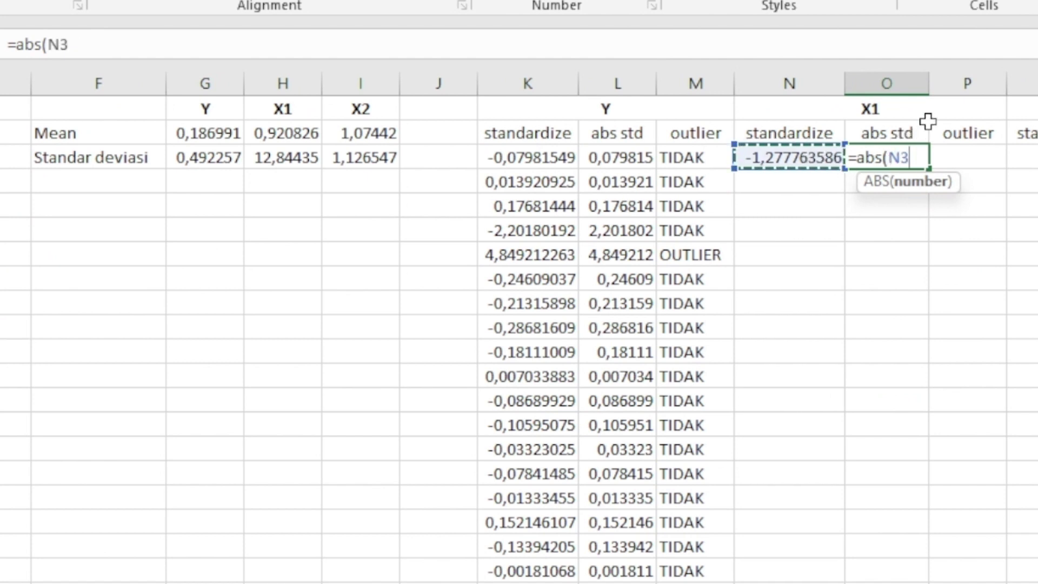
pyautogui.write(')')
pyautogui.press('Return')
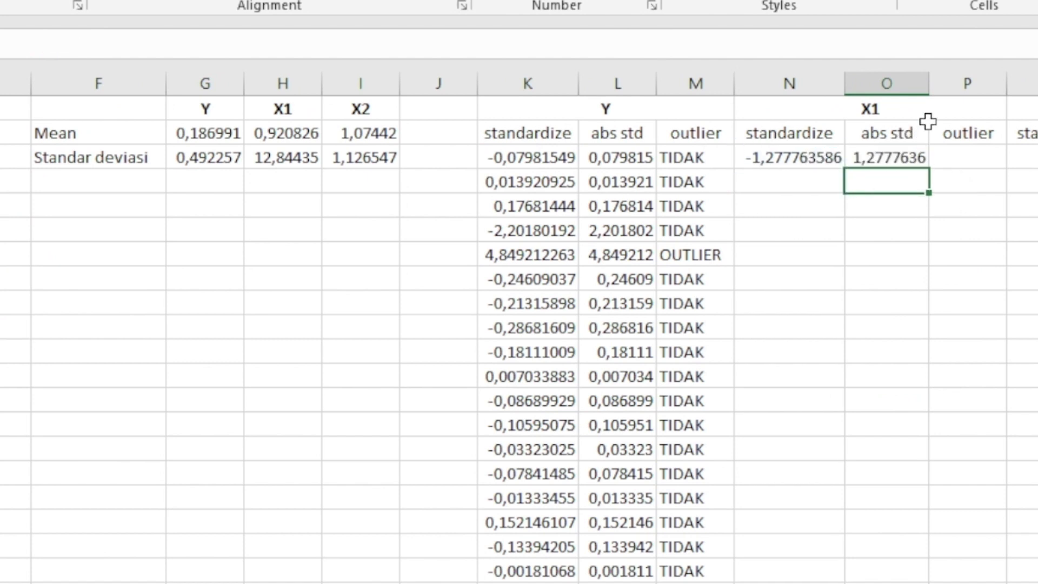
# Step: Enter =IF(O3>3;"OUTLIER";"TIDAK") in P3 to flag whether the first X1 value is an outlier
pyautogui.click(961, 154)
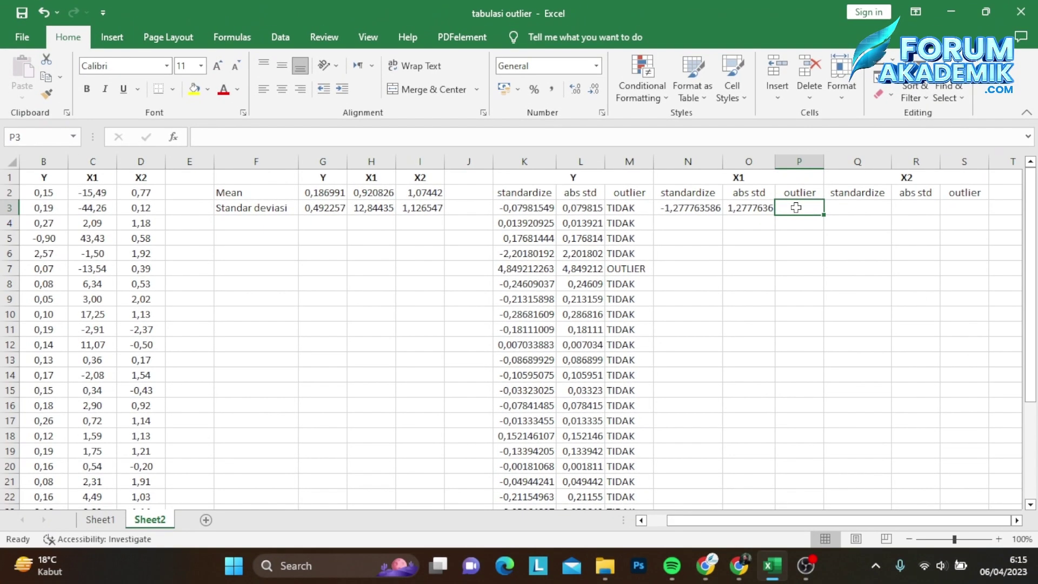
pyautogui.write('=IF(')
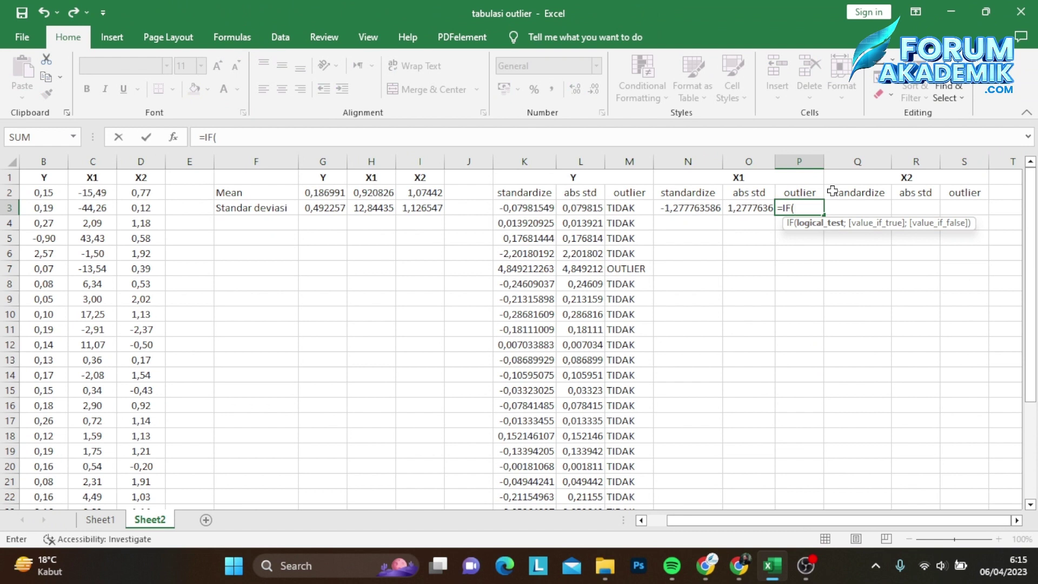
pyautogui.click(757, 208)
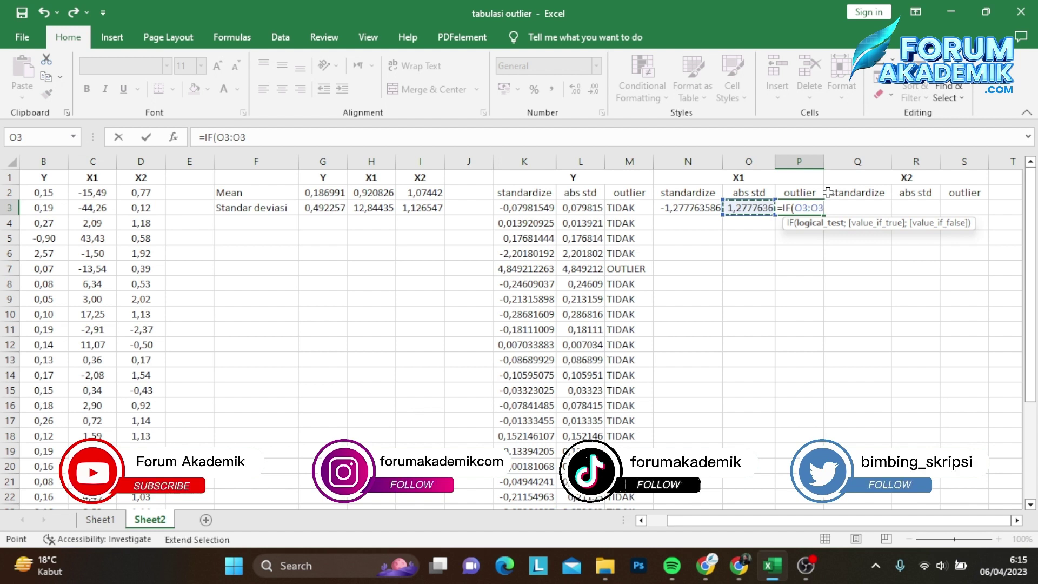
pyautogui.press('F8')
pyautogui.press('F8')
pyautogui.press('BackSpace')
pyautogui.press('BackSpace')
pyautogui.press('BackSpace')
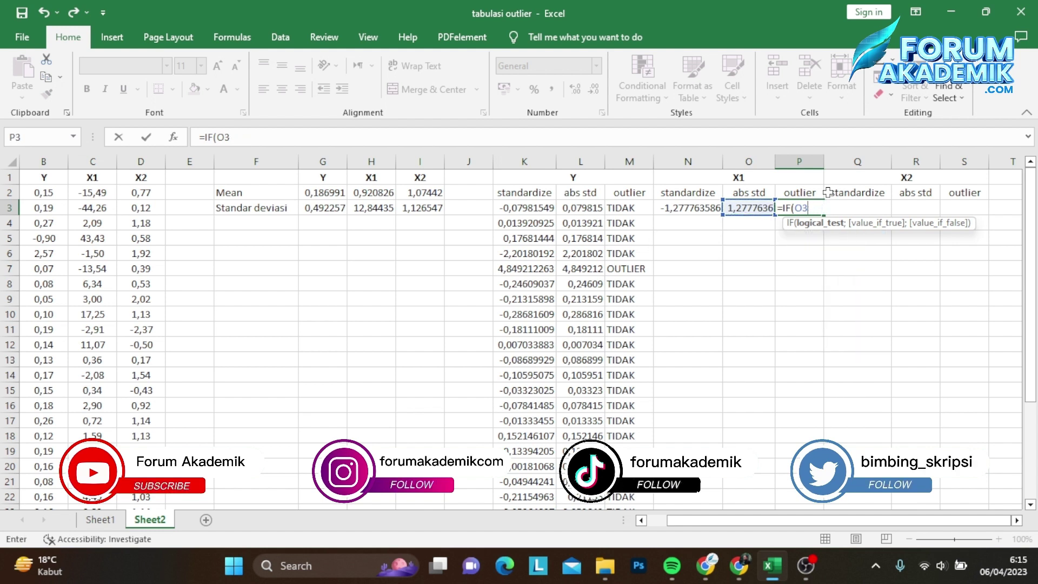
pyautogui.write('>')
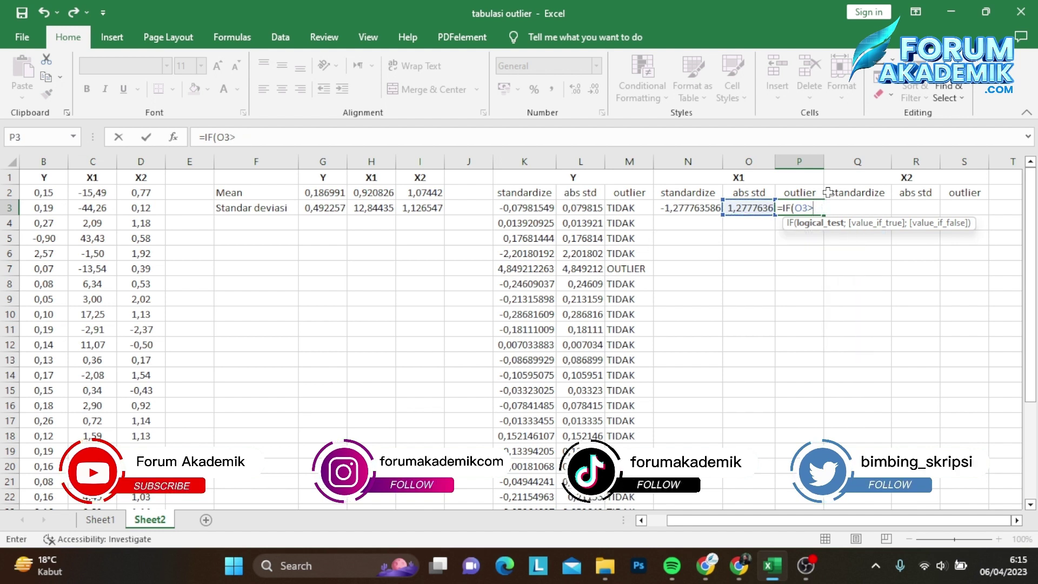
pyautogui.write('3')
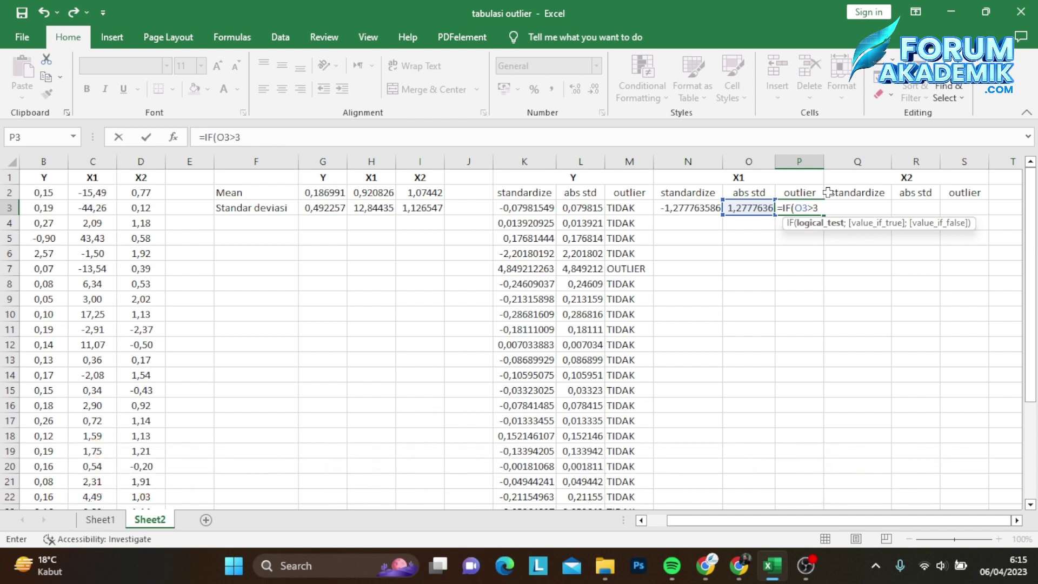
pyautogui.write(';')
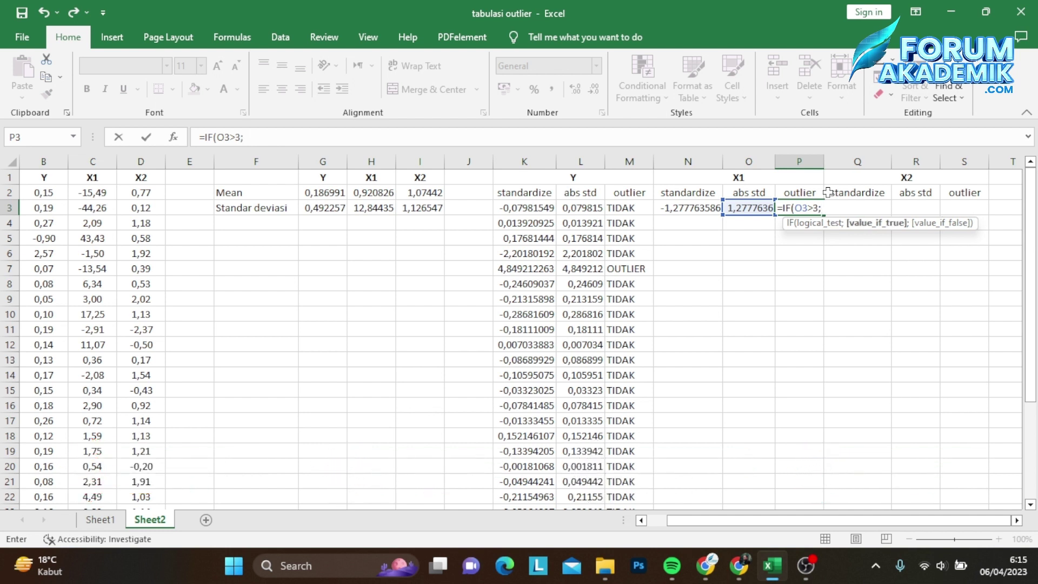
pyautogui.write('"OUTLIER')
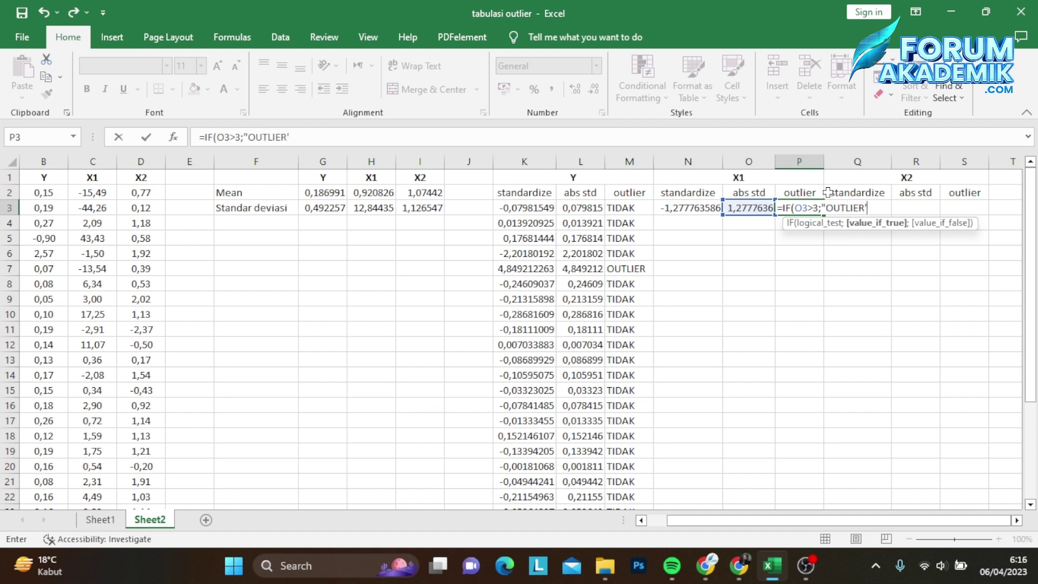
pyautogui.write('";')
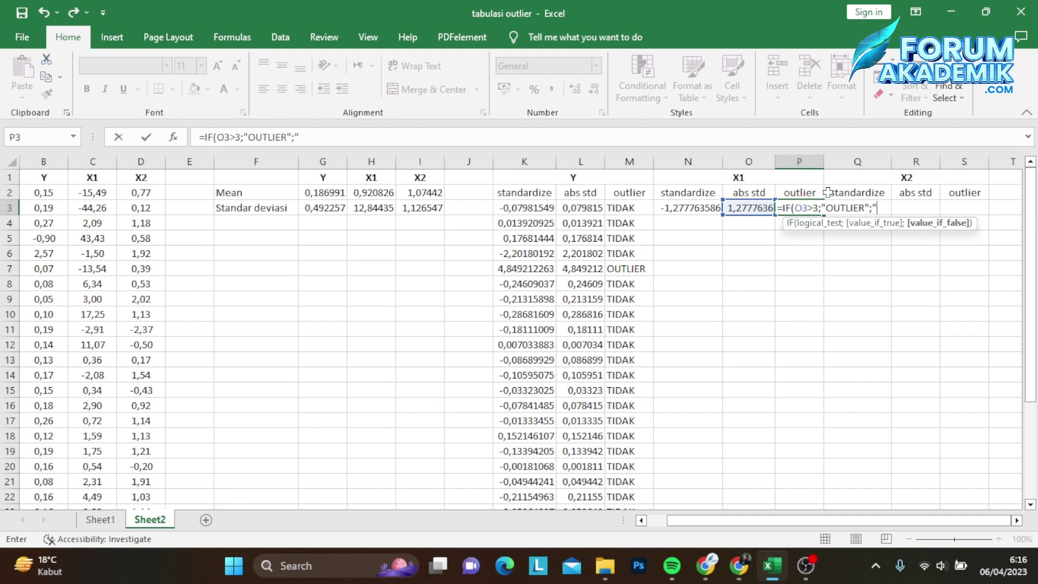
pyautogui.write('"TIDAK")')
pyautogui.press('Return')
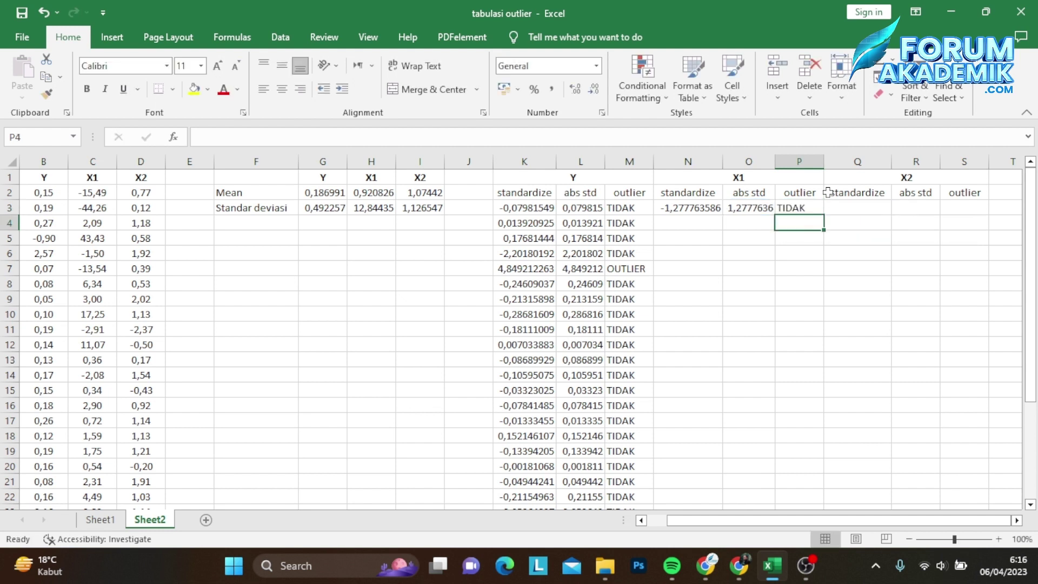
# Step: Make the mean and standard deviation references in N3's STANDARDIZE formula absolute as $H$2 and $H$3
pyautogui.click(679, 211)
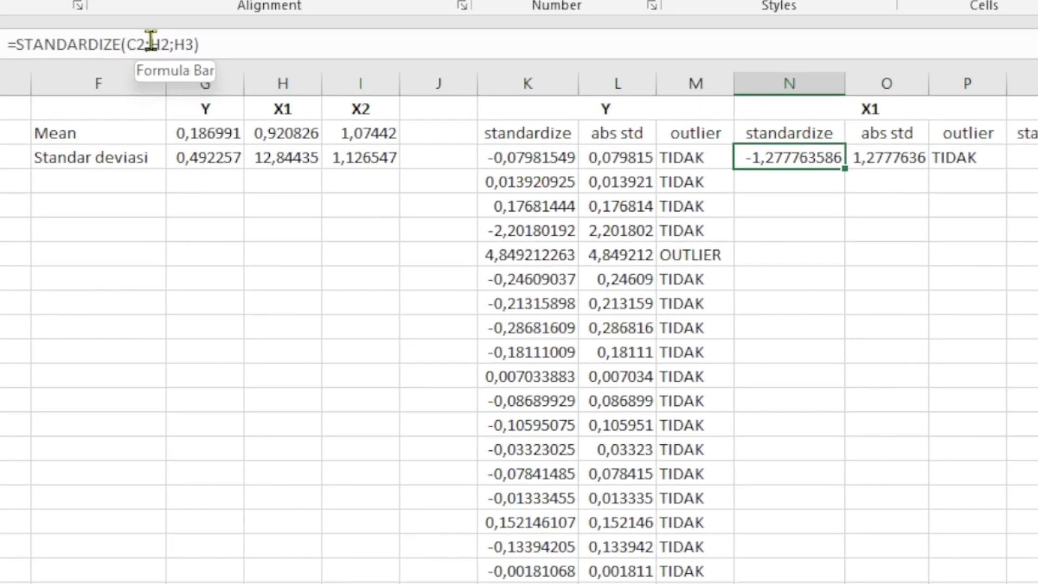
pyautogui.click(151, 42)
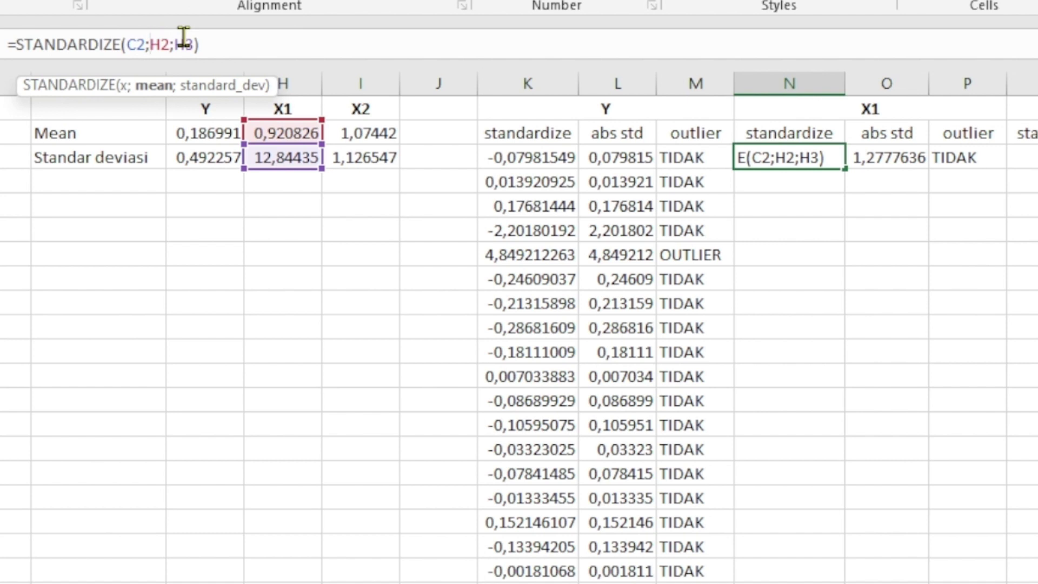
pyautogui.press('F4')
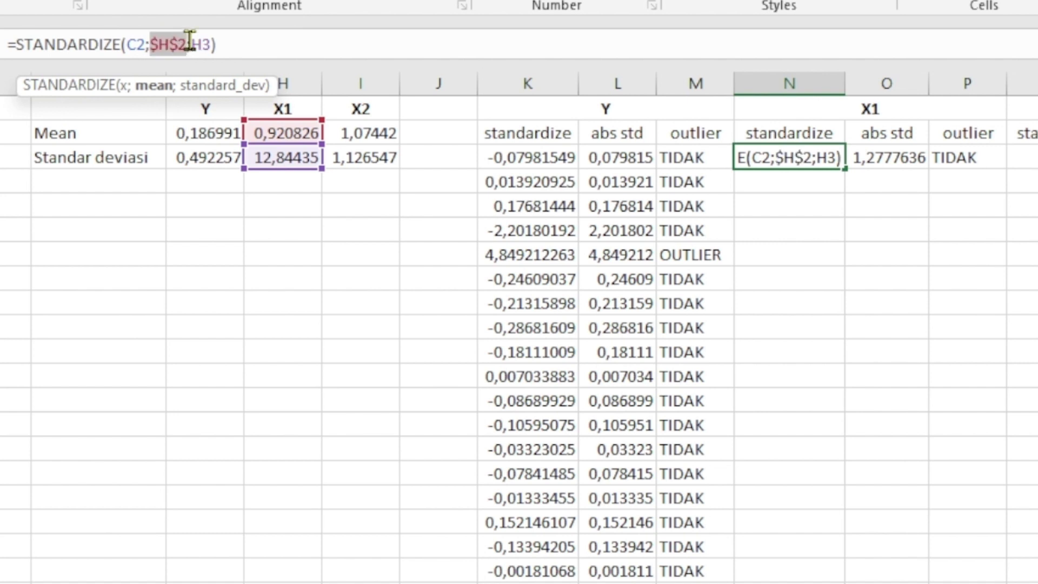
pyautogui.click(190, 38)
pyautogui.press('F4')
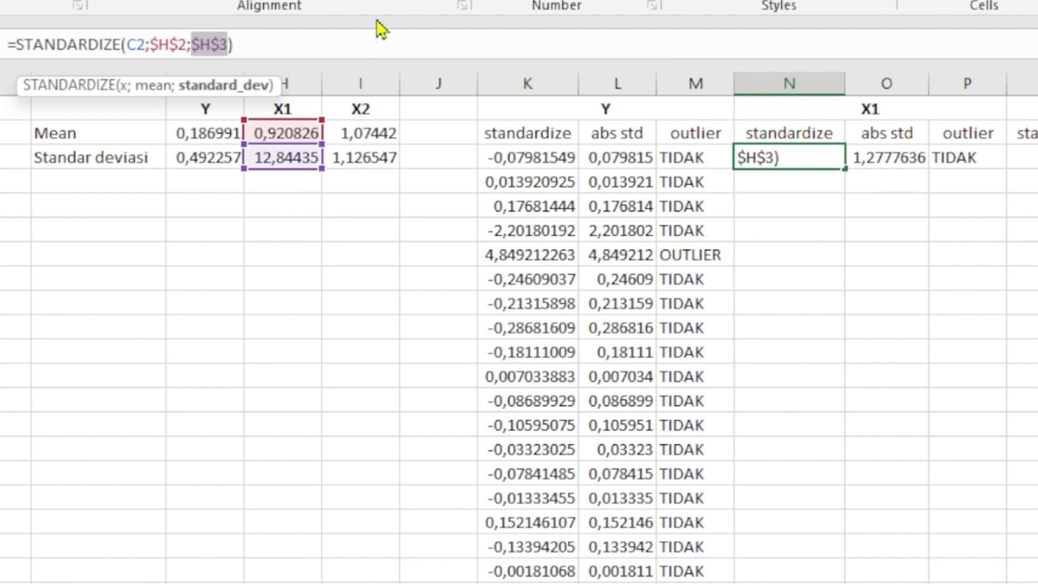
pyautogui.hotkey('ctrl', 'Return')
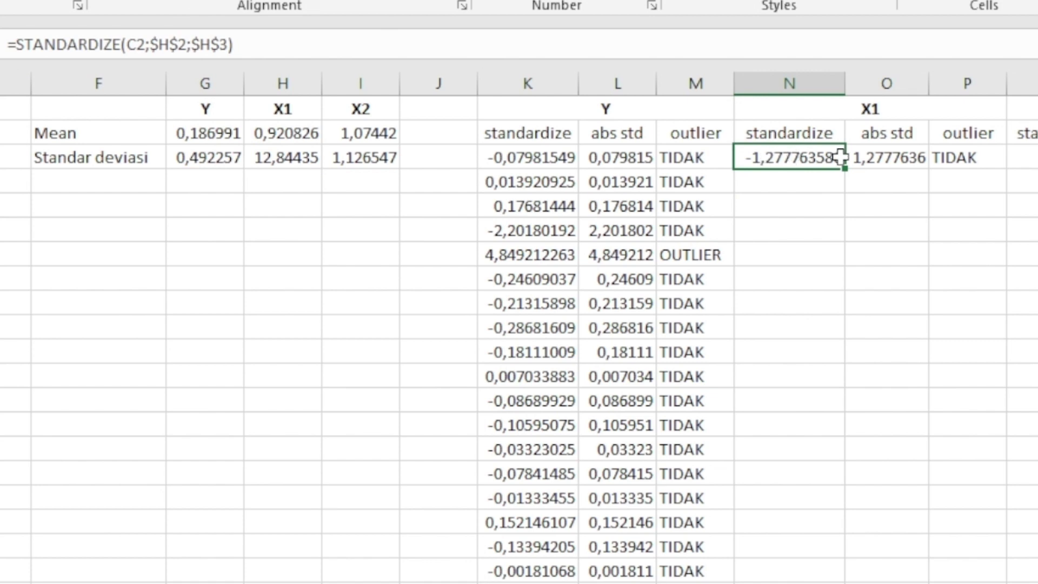
# Step: Fill the X1 formulas in N3:P3 down to row 31 and check the flags in the X1 outlier column
pyautogui.moveTo(841, 157); pyautogui.dragTo(1000, 247)
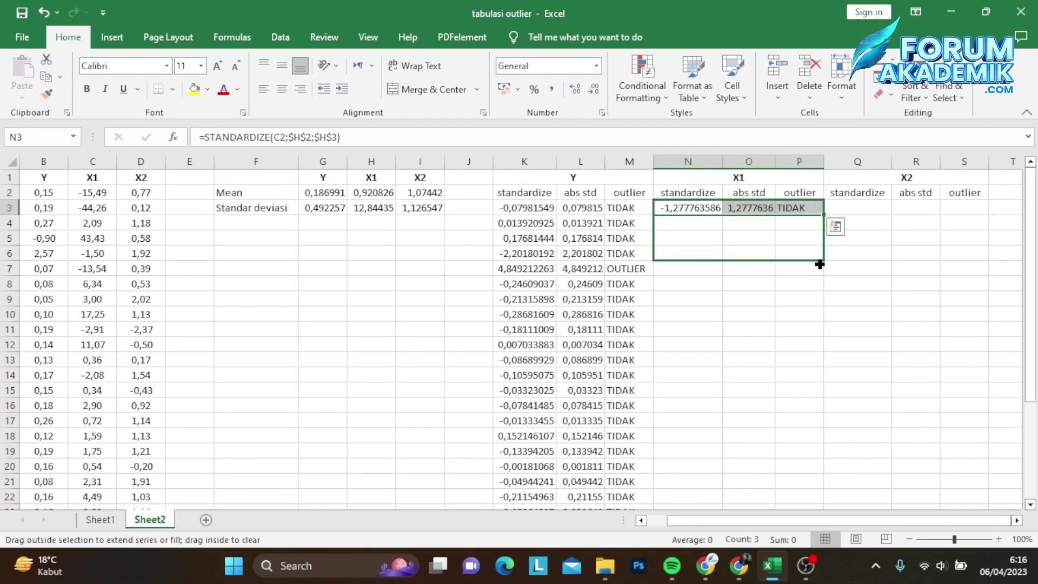
pyautogui.moveTo(820, 263); pyautogui.dragTo(828, 482)
pyautogui.scroll(3, 788, 324)
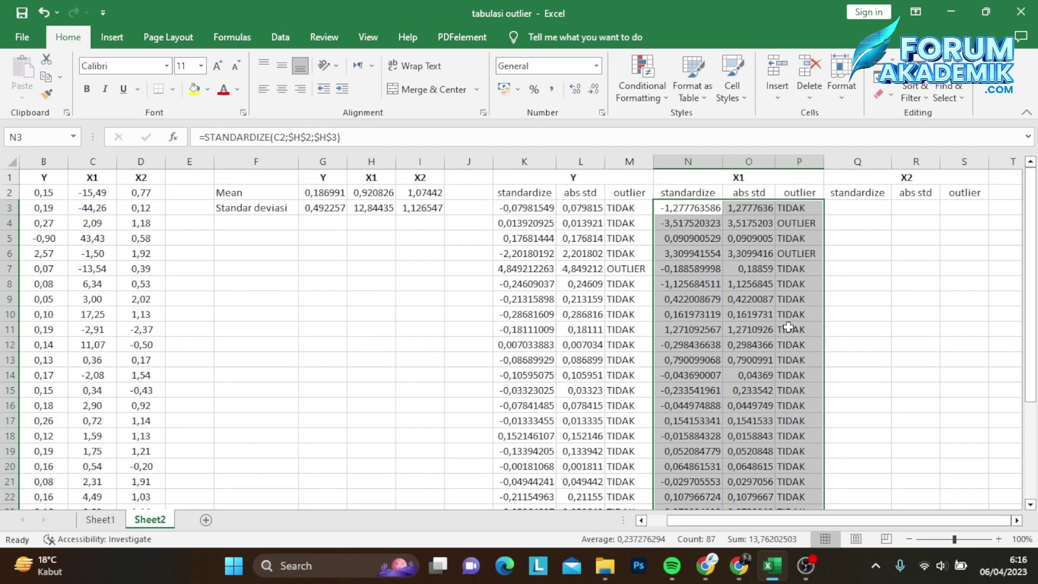
pyautogui.click(808, 253)
pyautogui.click(809, 236)
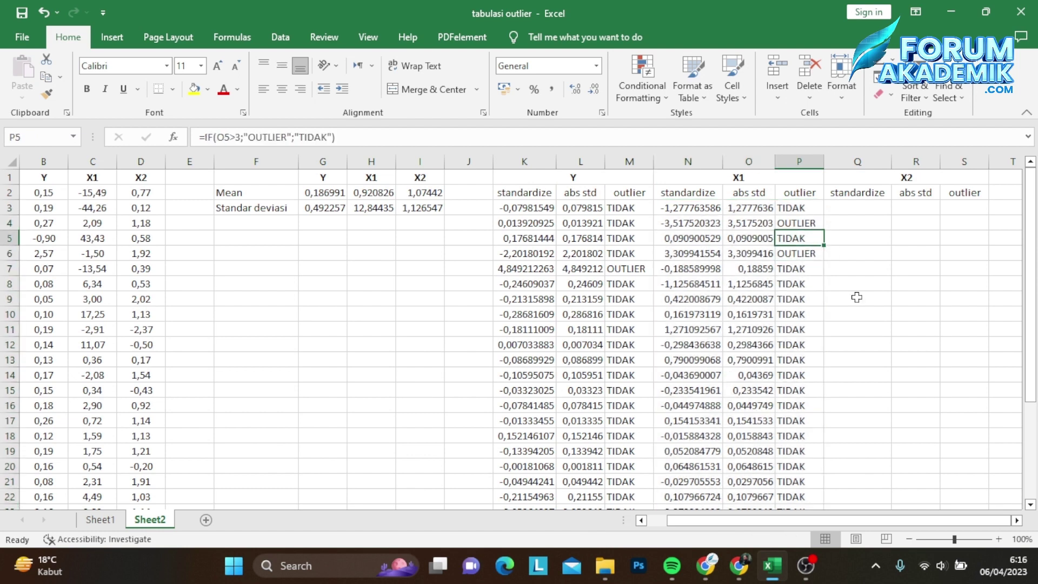
pyautogui.moveTo(812, 521); pyautogui.dragTo(812, 522)
# Step: Enter =standardize(D2;I2;I3) in Q3 to standardize the first X2 value with its mean and standard deviation
pyautogui.click(871, 210)
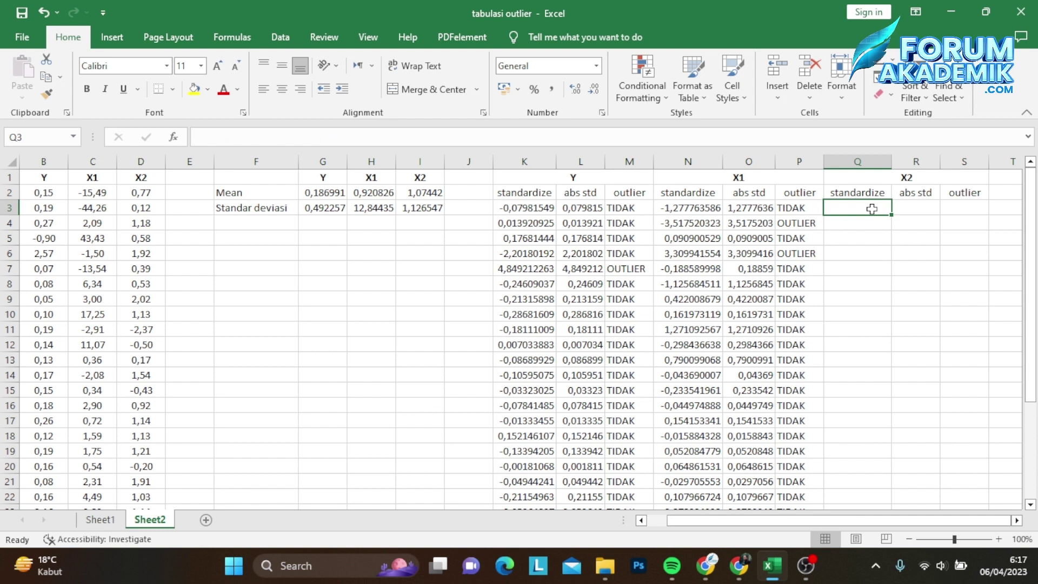
pyautogui.write('=')
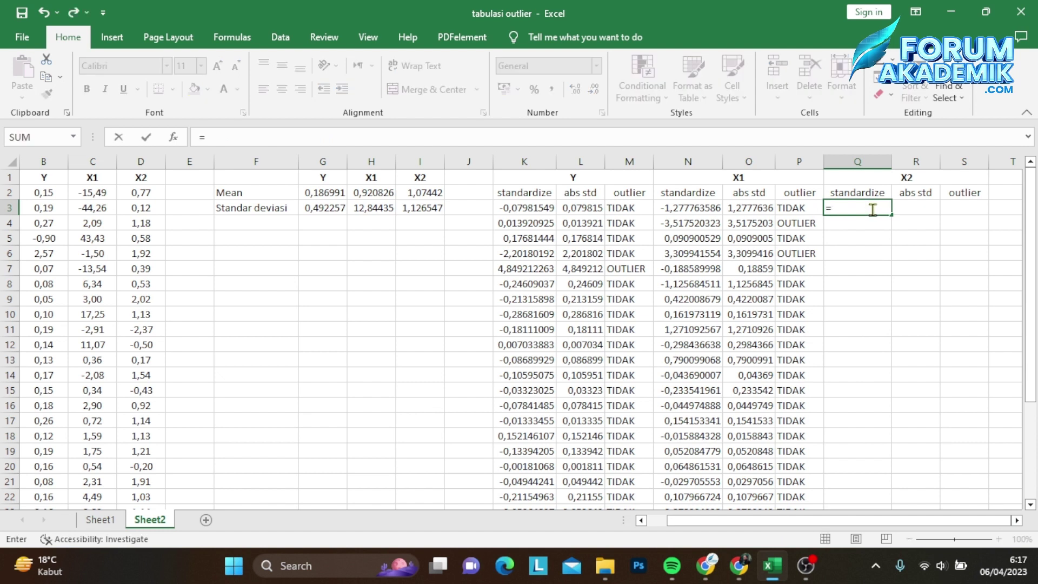
pyautogui.write('standar')
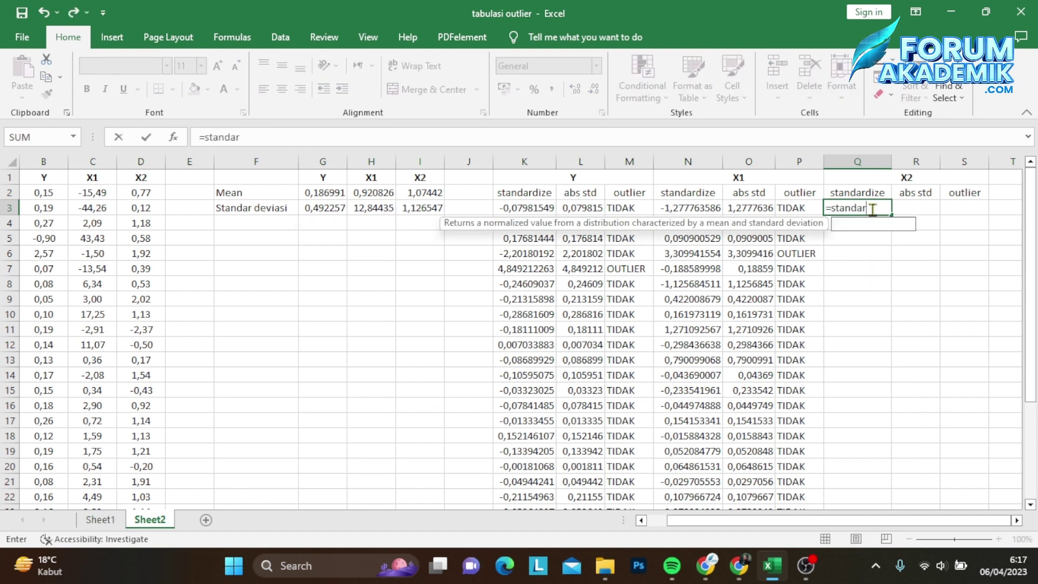
pyautogui.write('dize(')
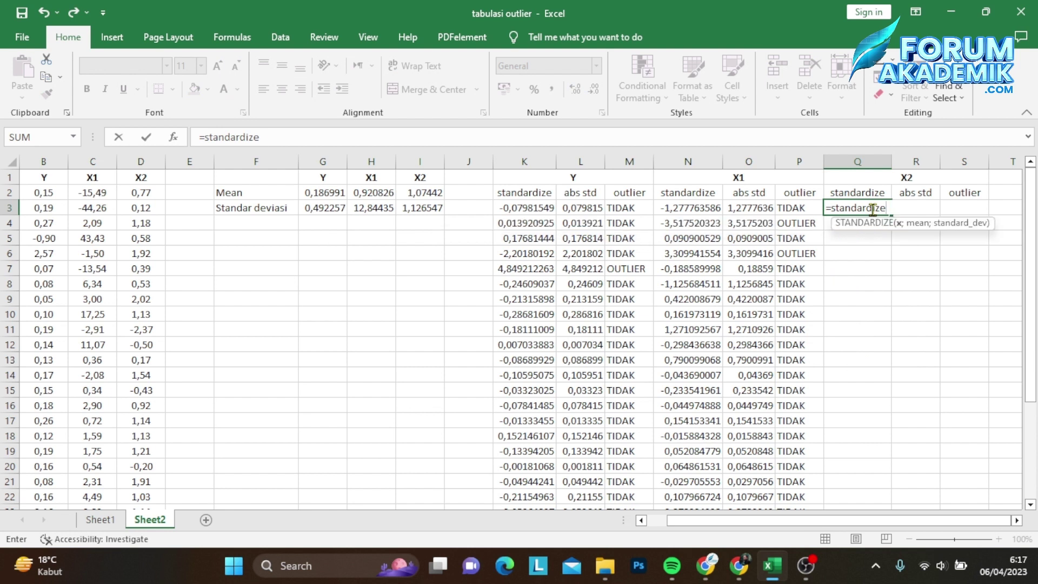
pyautogui.click(135, 191)
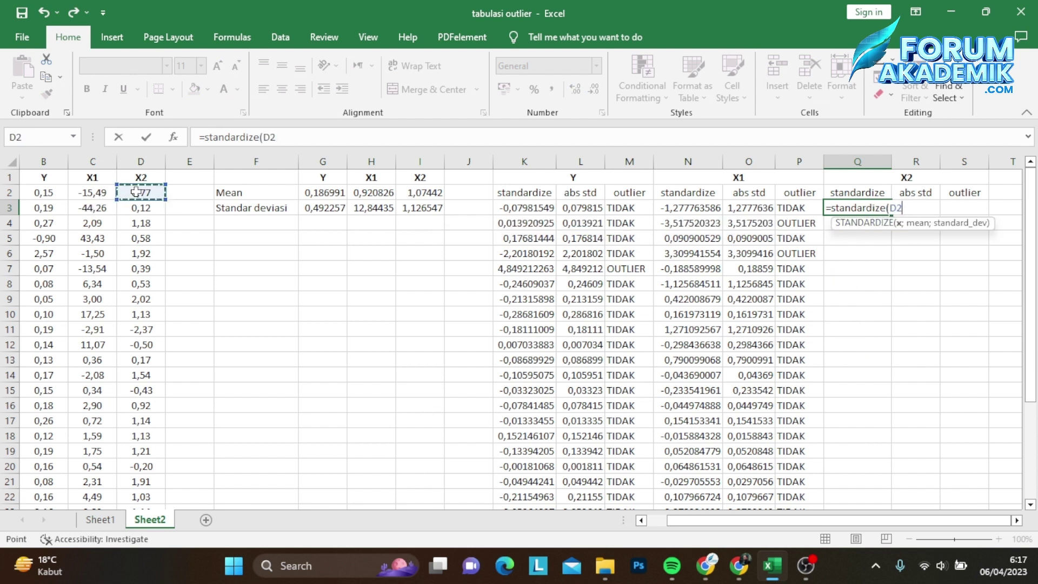
pyautogui.write(';')
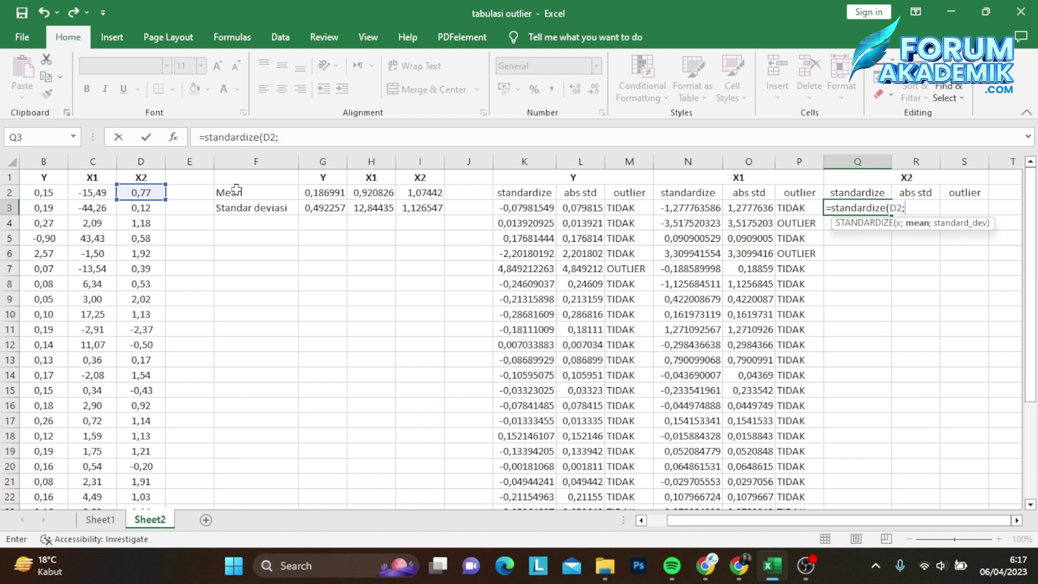
pyautogui.click(425, 193)
pyautogui.write(';')
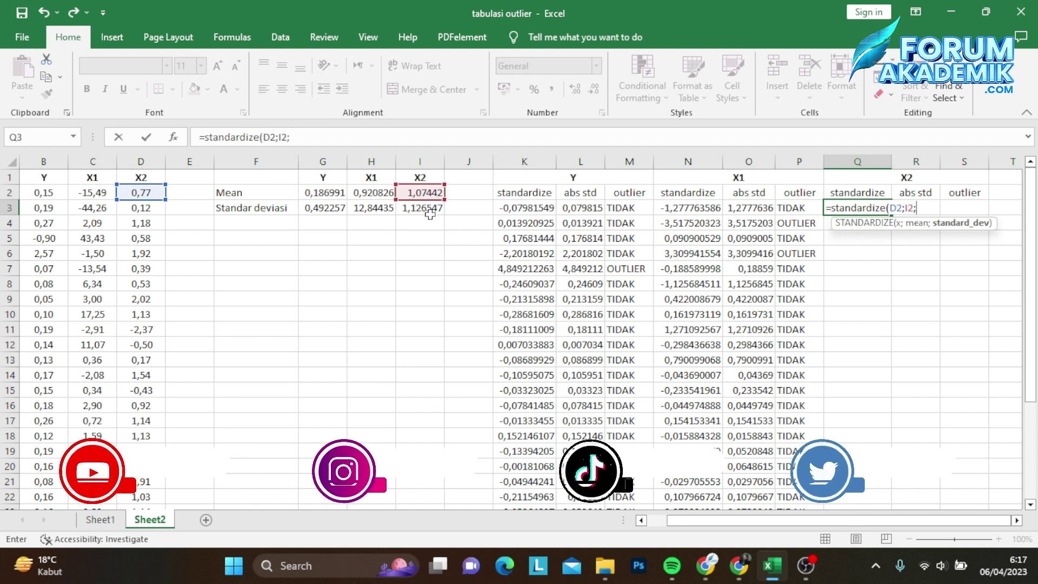
pyautogui.click(430, 213)
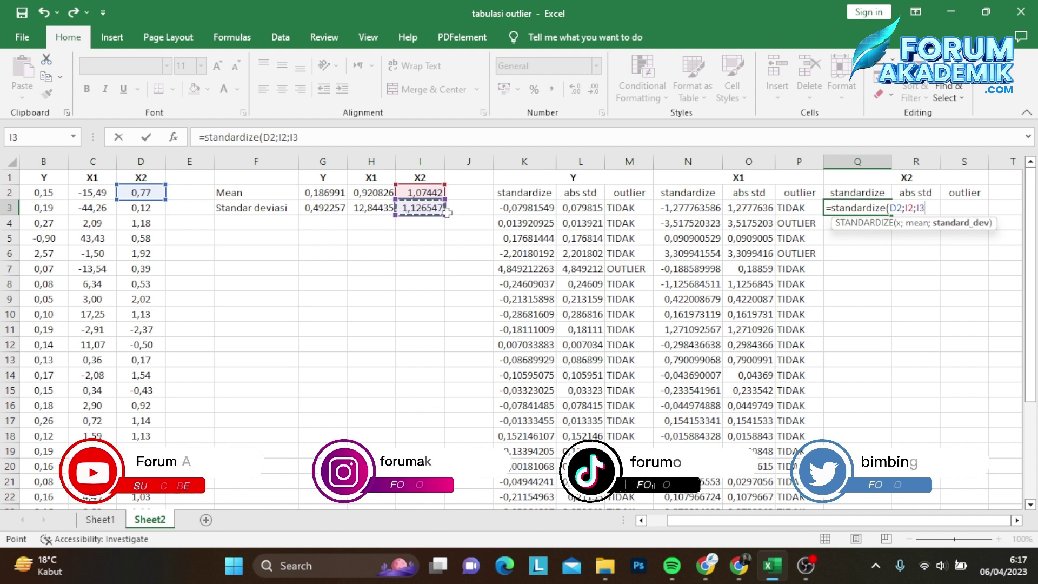
pyautogui.write(')')
pyautogui.press('Return')
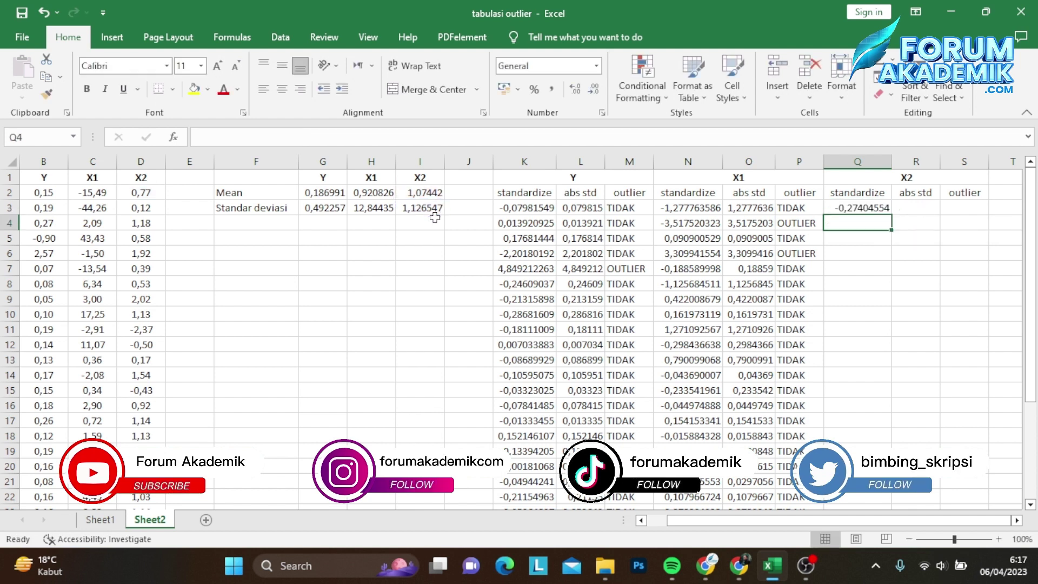
# Step: Enter =abs(Q3) in R3 to get the absolute standardized value of the first X2 entry
pyautogui.click(920, 208)
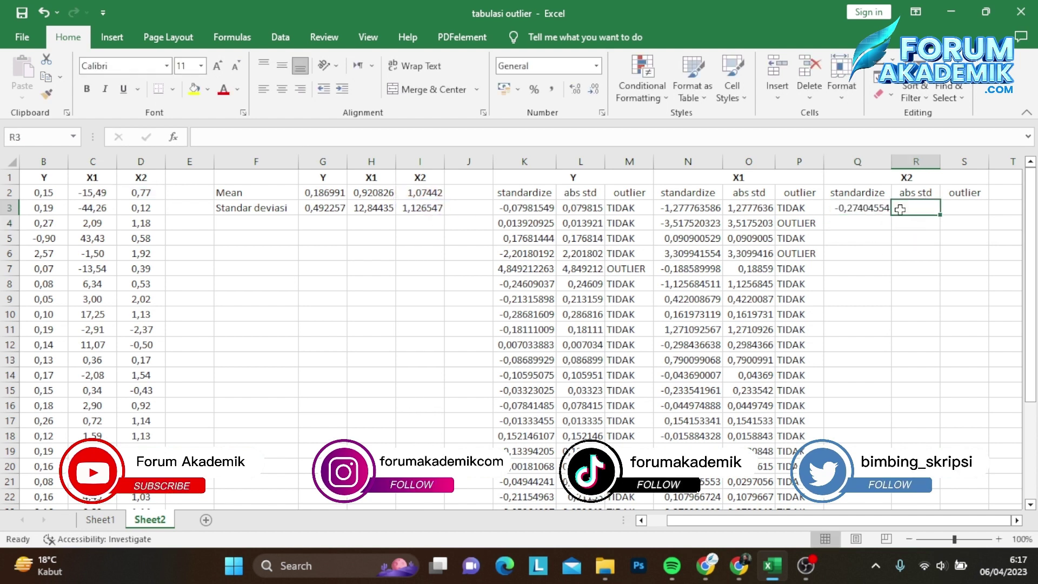
pyautogui.write('=')
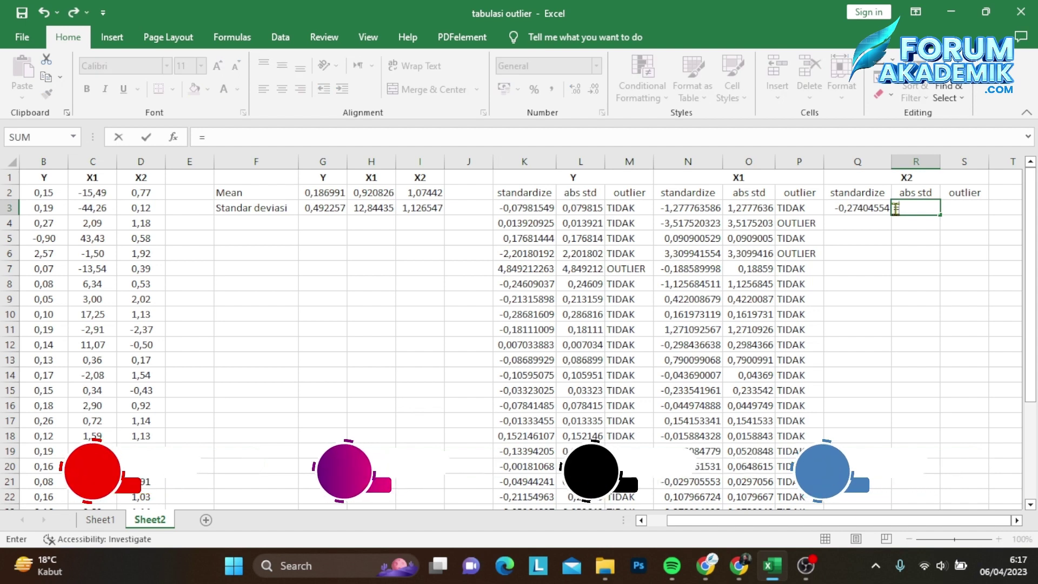
pyautogui.write('abs(')
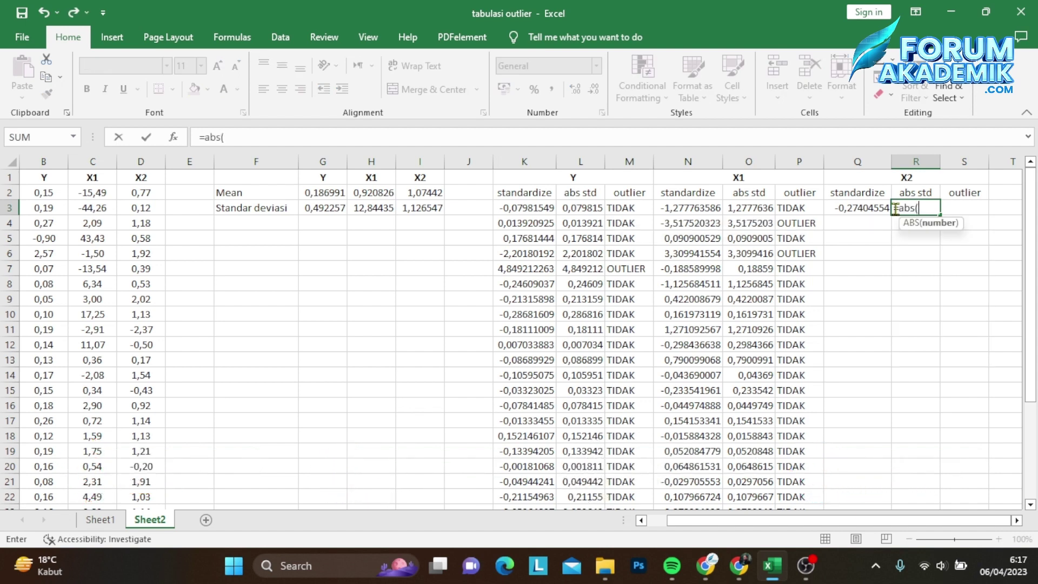
pyautogui.click(872, 208)
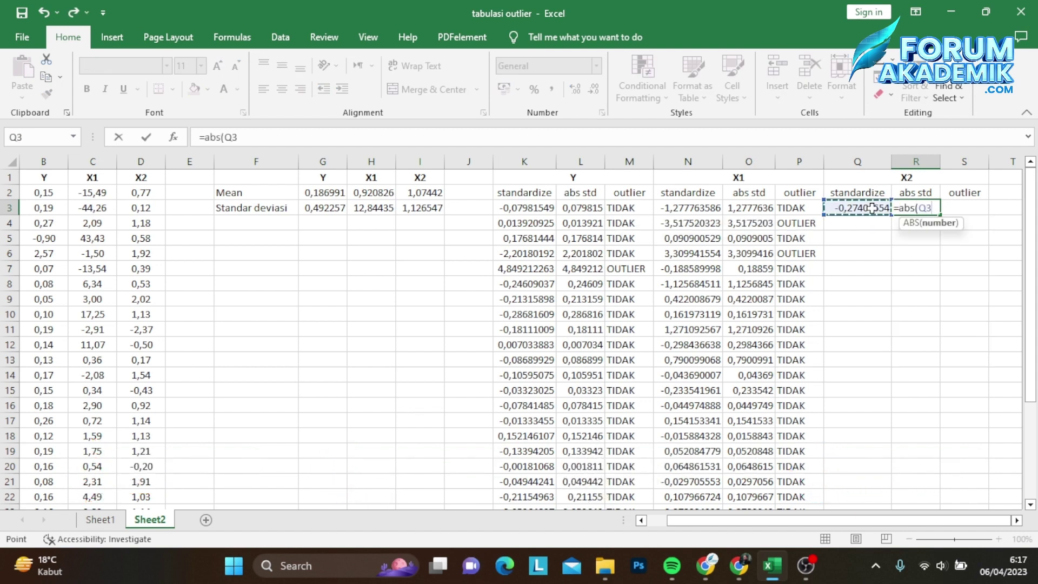
pyautogui.write(')')
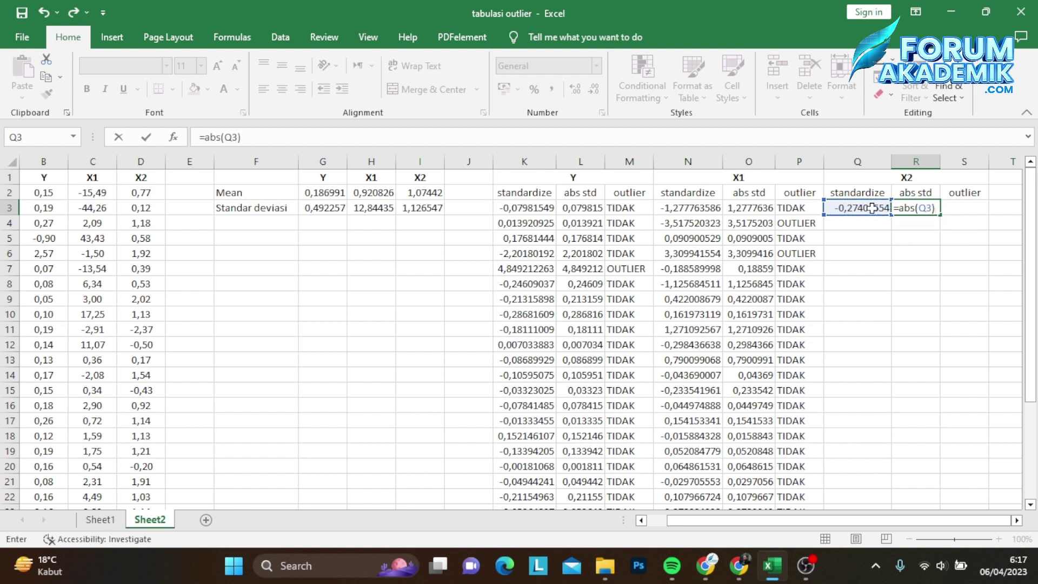
pyautogui.press('Return')
# Step: Enter =IF(R3>3;"OUTLIER";"TIDAK") in S3 to flag whether the first X2 value is an outlier
pyautogui.click(950, 207)
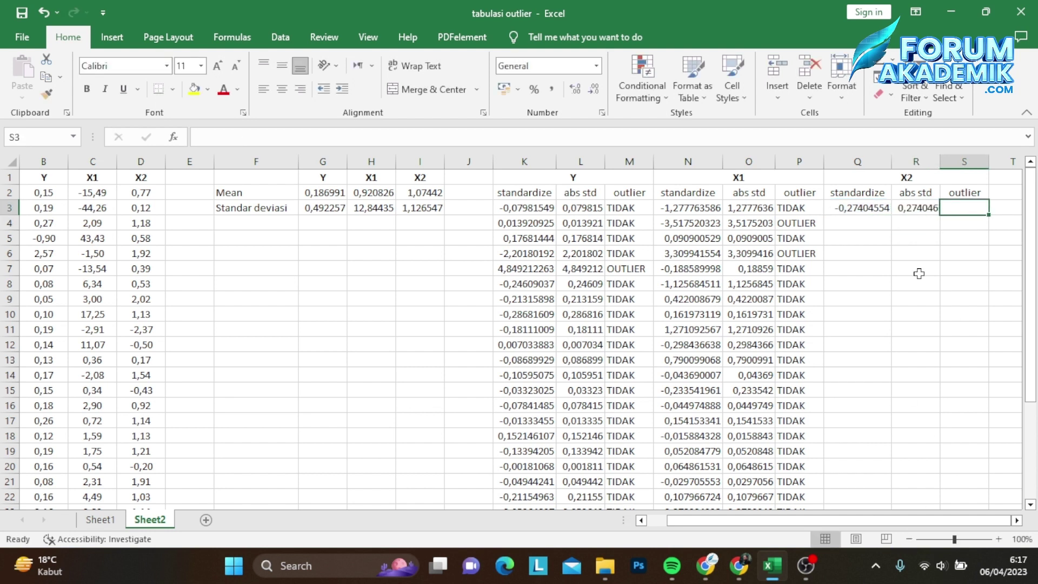
pyautogui.write('=IF')
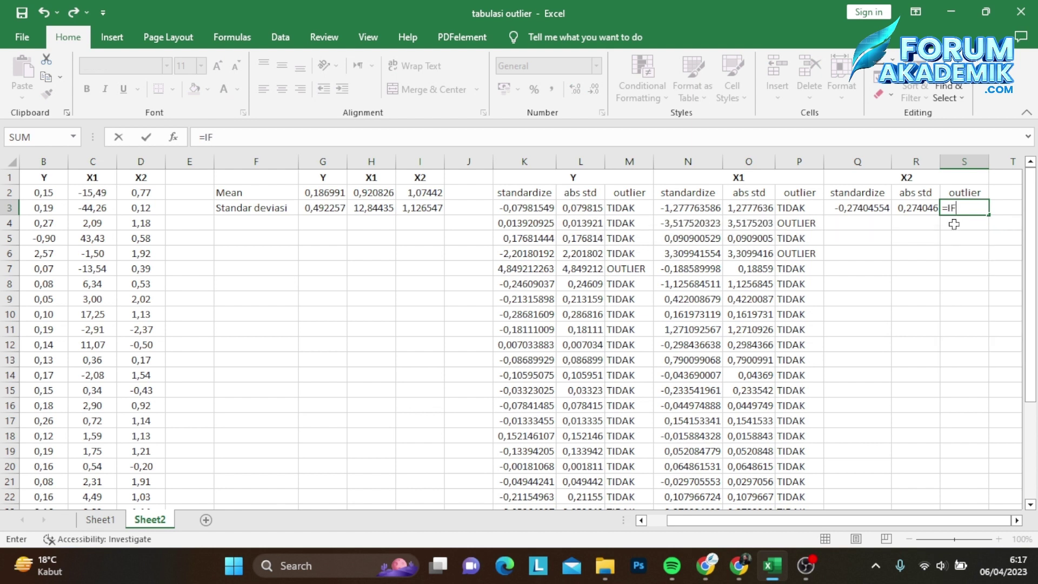
pyautogui.write('(')
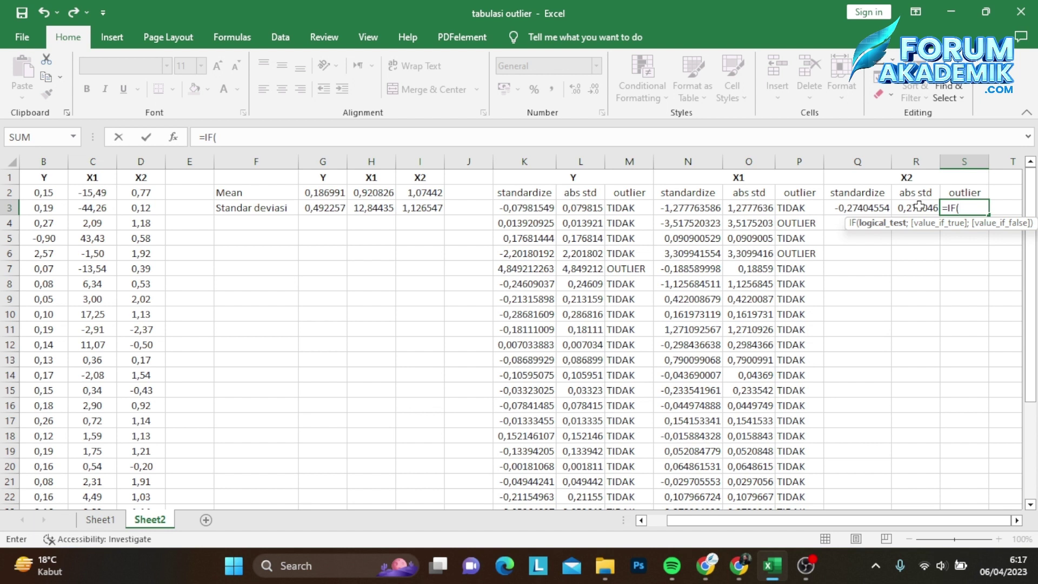
pyautogui.moveTo(919, 205); pyautogui.dragTo(954, 205)
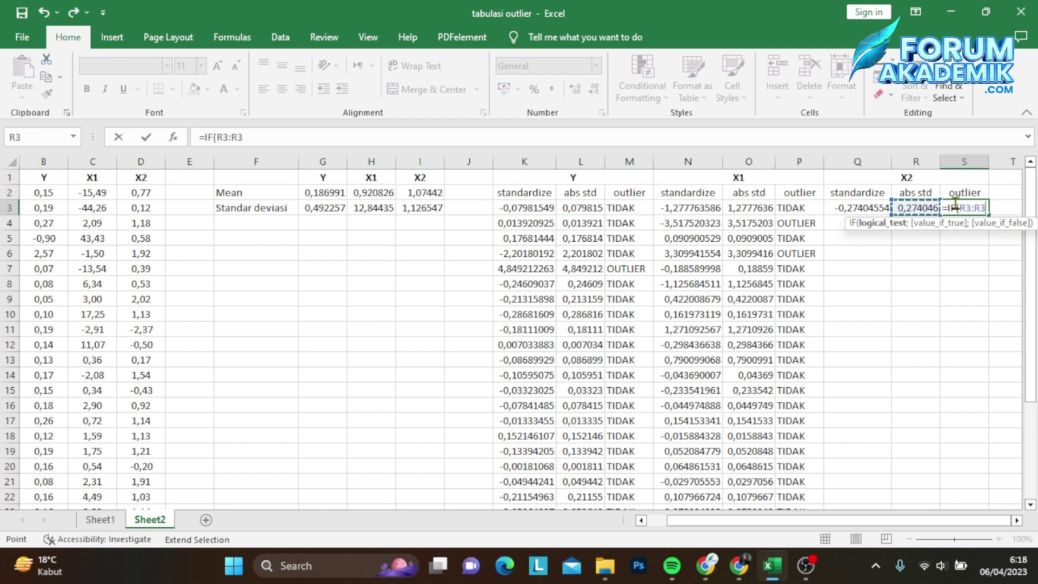
pyautogui.press('BackSpace')
pyautogui.press('BackSpace')
pyautogui.press('BackSpace')
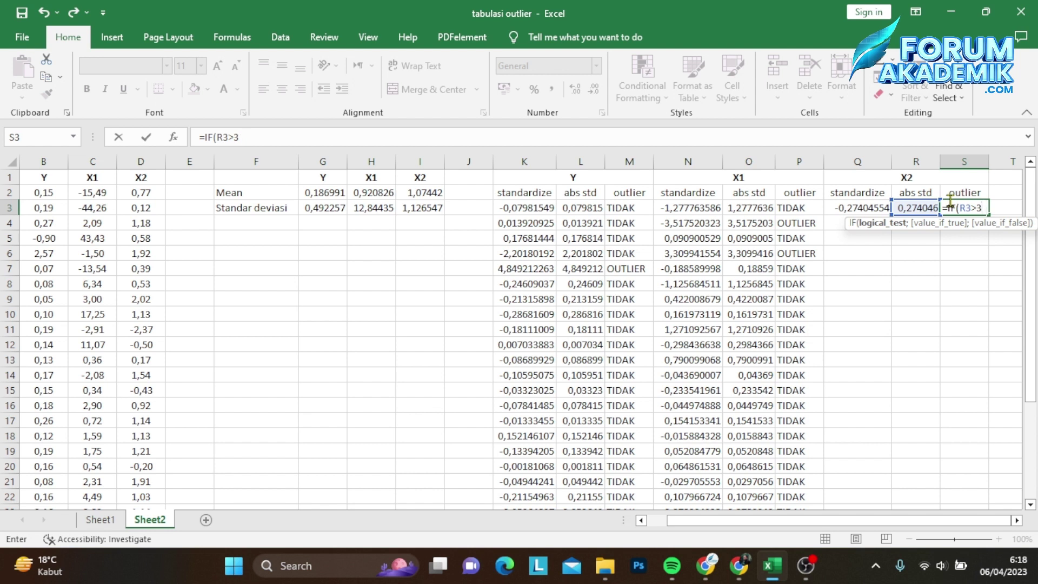
pyautogui.write(';')
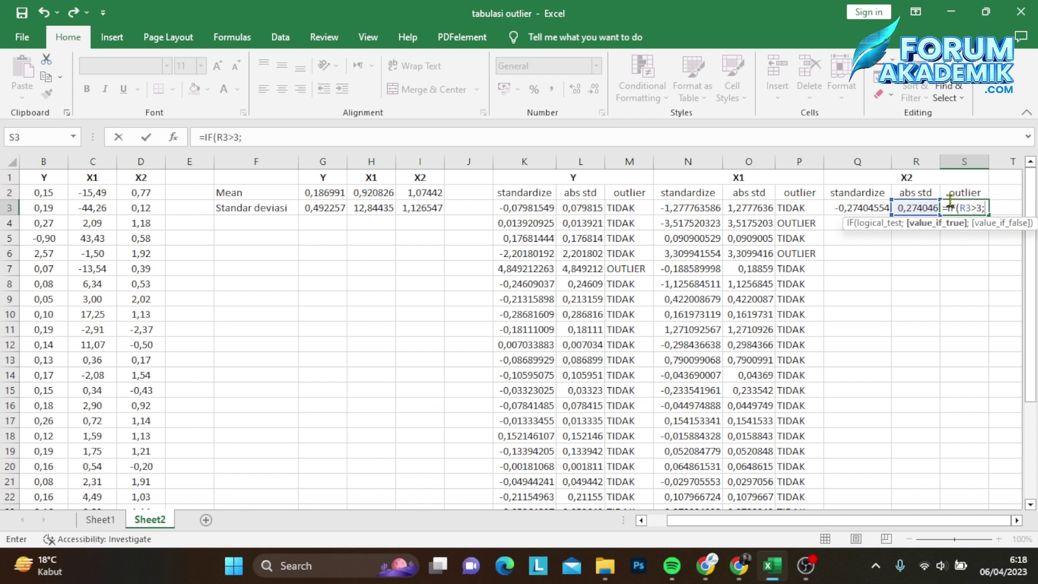
pyautogui.write('"oulier')
pyautogui.press('BackSpace')
pyautogui.press('BackSpace')
pyautogui.press('BackSpace')
pyautogui.press('BackSpace')
pyautogui.press('BackSpace')
pyautogui.write('OUTLIER')
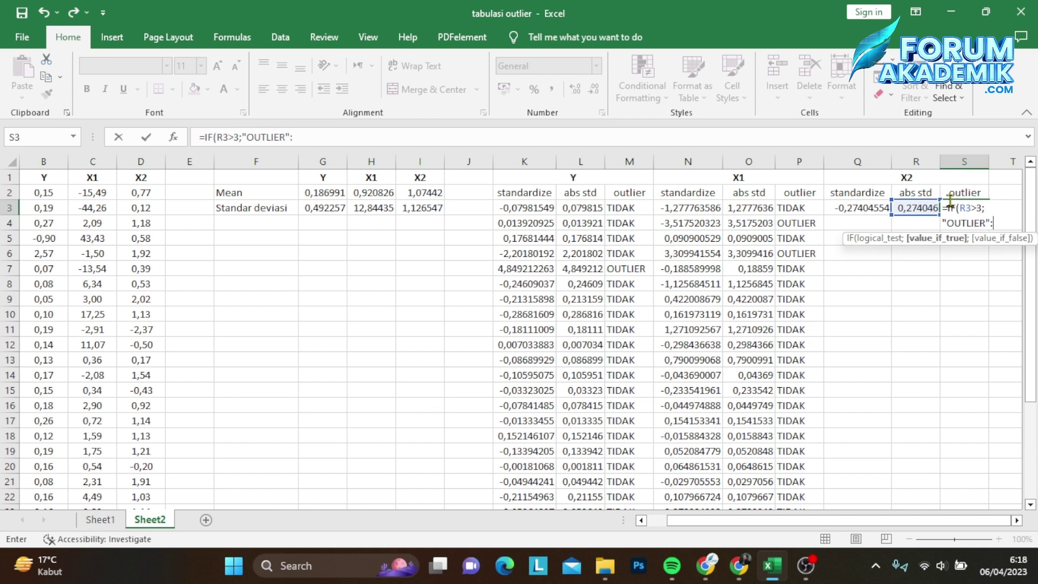
pyautogui.write('";')
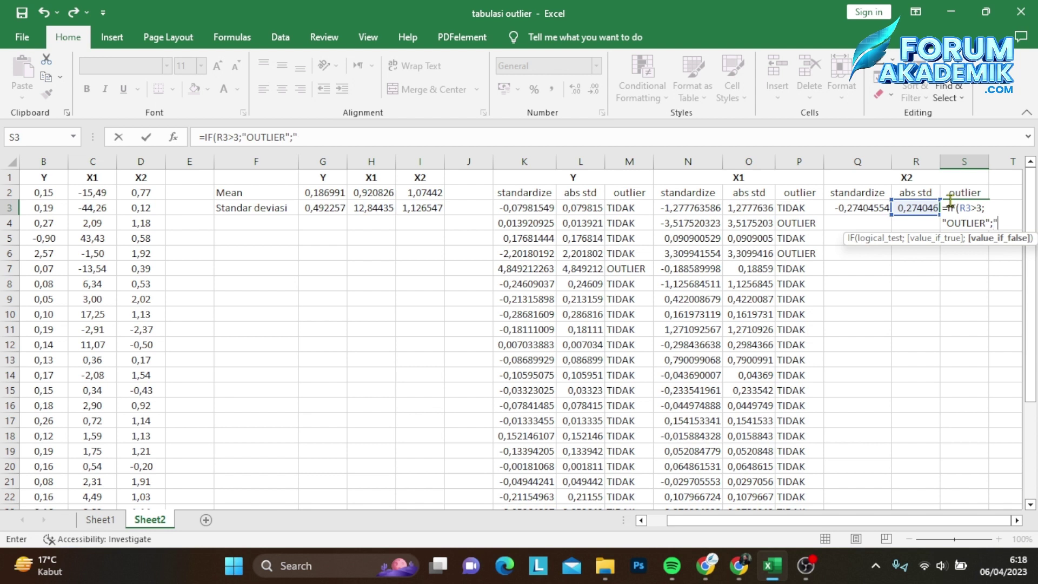
pyautogui.write('"TIDAK')
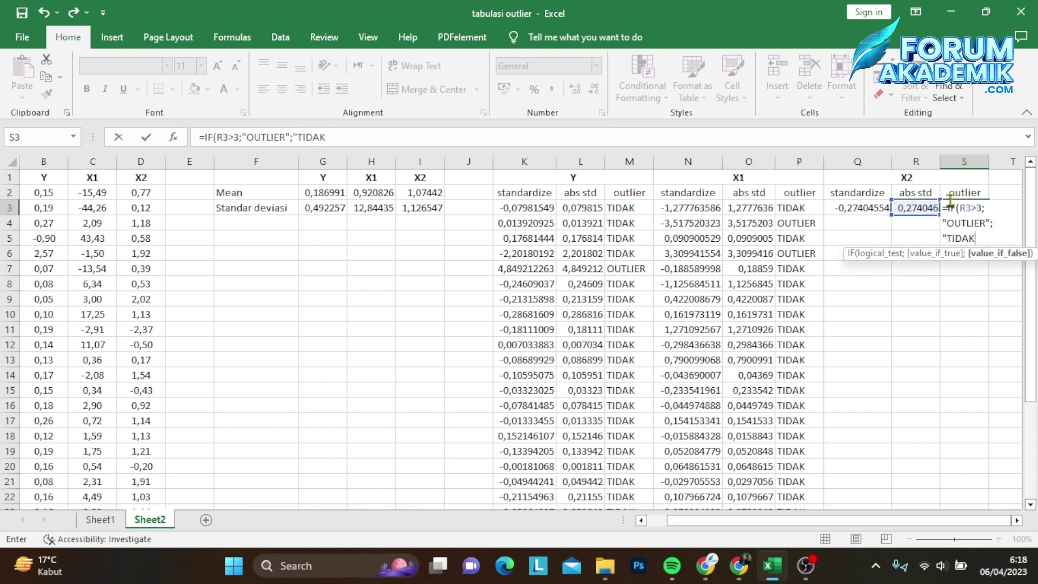
pyautogui.write('")')
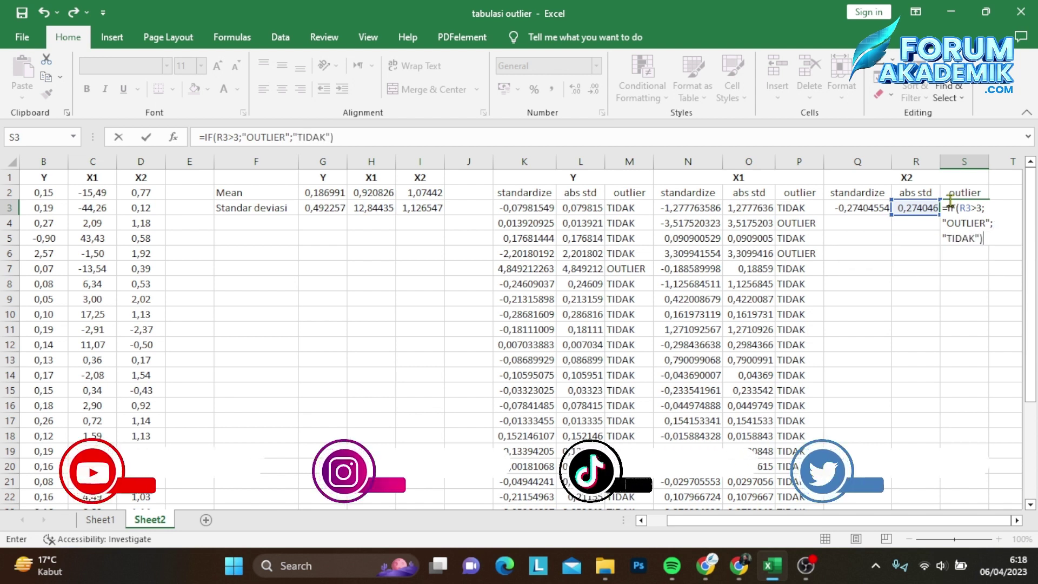
pyautogui.press('Return')
# Step: Make the mean and standard deviation references in Q3's STANDARDIZE formula absolute as $I$2 and $I$3
pyautogui.click(854, 208)
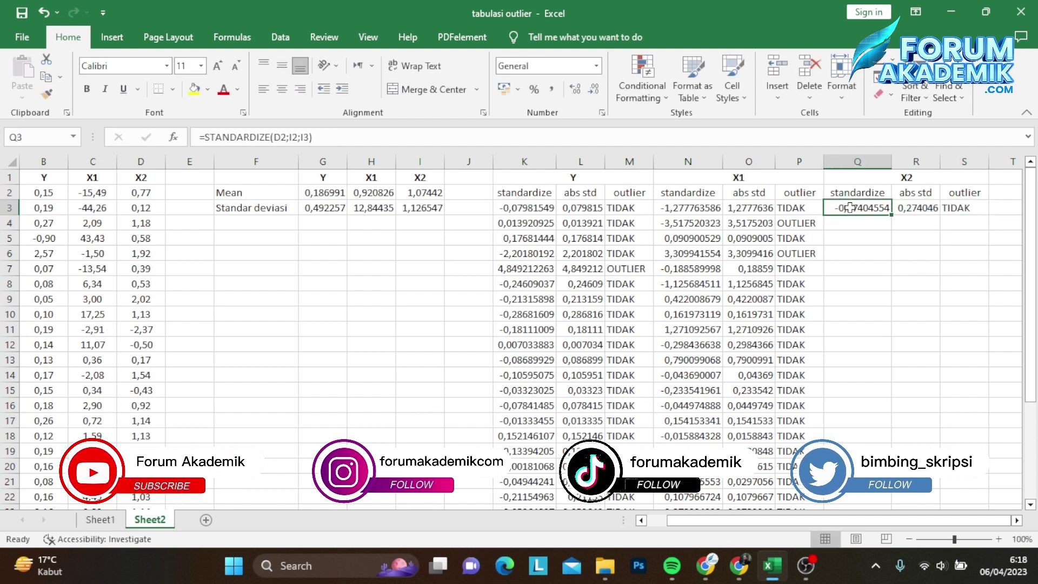
pyautogui.click(290, 137)
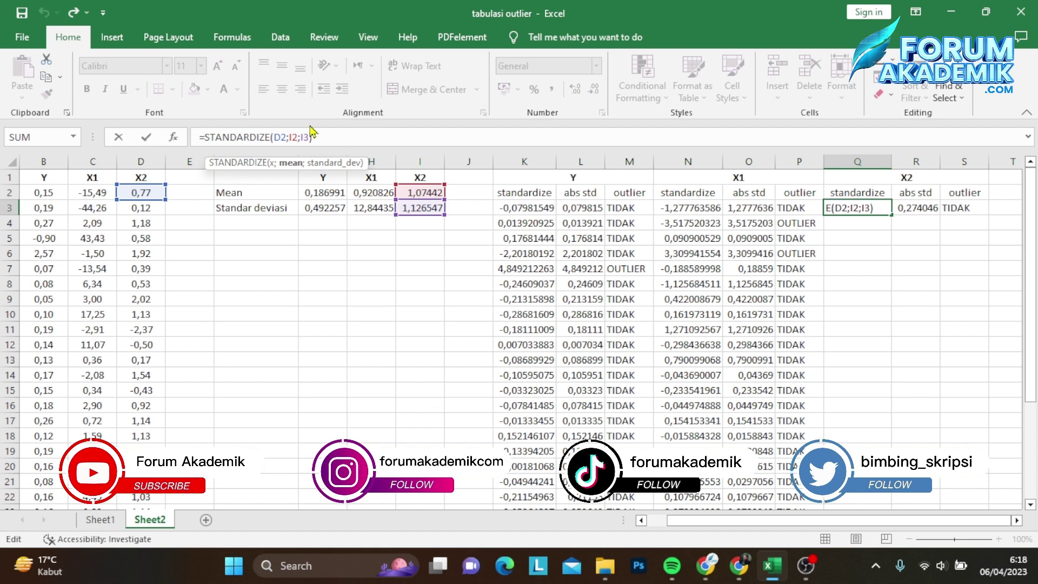
pyautogui.press('F4')
pyautogui.click(311, 137)
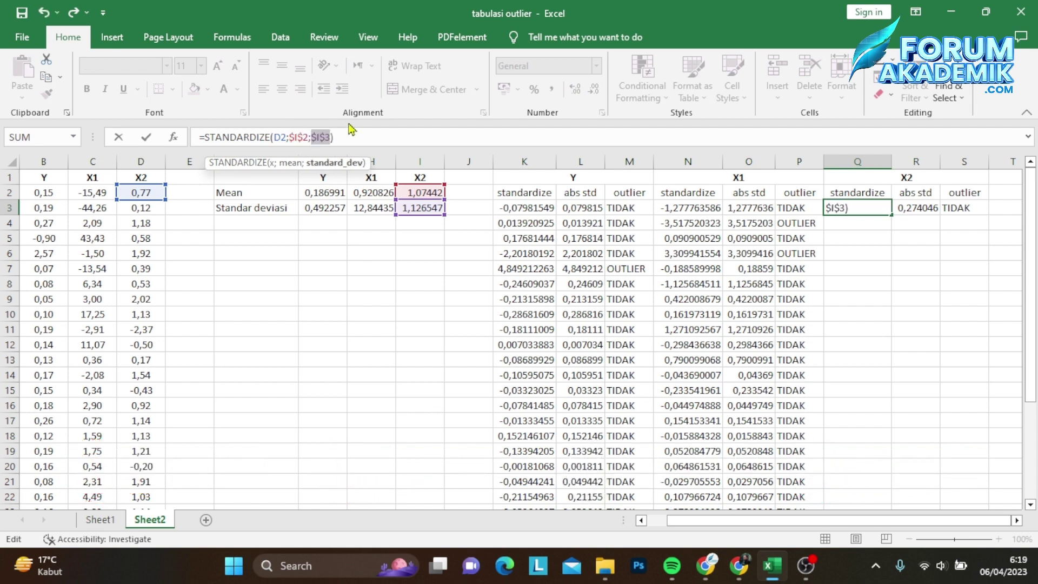
pyautogui.press('Return')
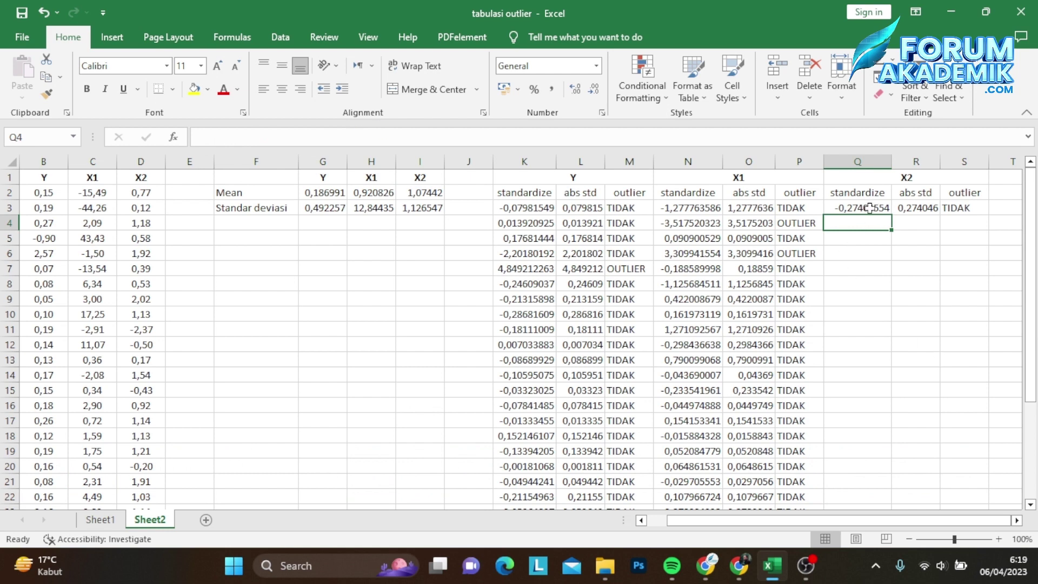
# Step: Fill the X2 formulas in Q3:S3 down to row 31 and check the flags in the X2 outlier column
pyautogui.moveTo(869, 208); pyautogui.dragTo(989, 478)
pyautogui.click(947, 406)
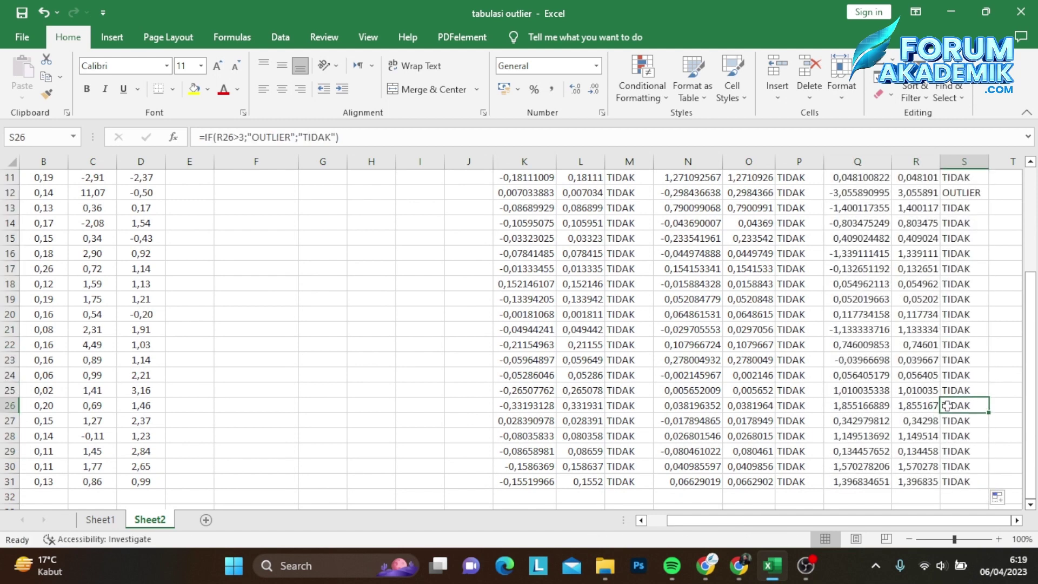
pyautogui.scroll(4, 973, 393)
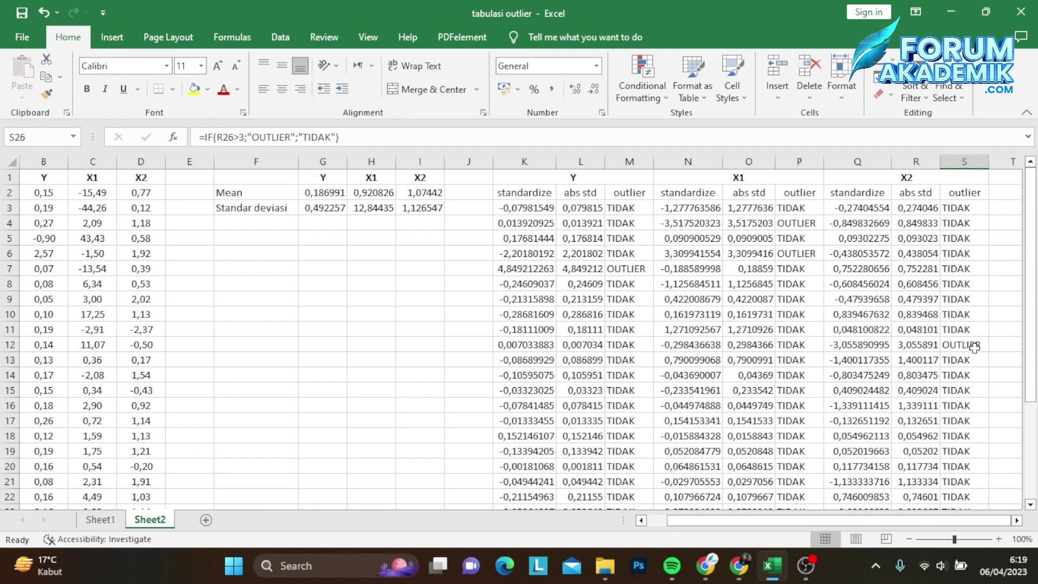
pyautogui.scroll(-6, 979, 378)
pyautogui.scroll(6, 973, 378)
pyautogui.click(935, 287)
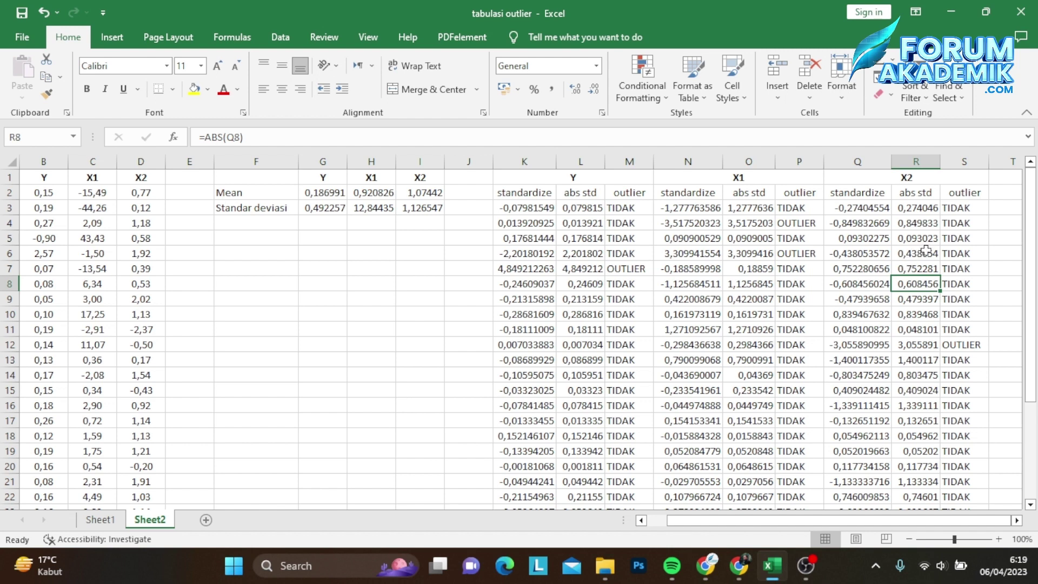
# Step: Fill the two rows flagged as X1 outliers, K4:S4 and K6:S6, with yellow
pyautogui.click(789, 228)
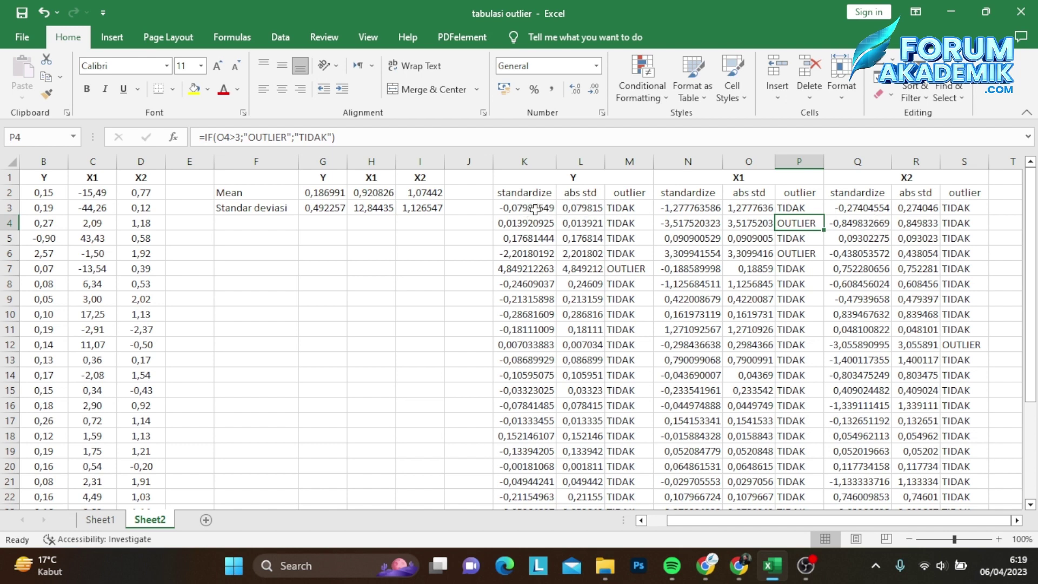
pyautogui.moveTo(533, 223); pyautogui.dragTo(965, 223)
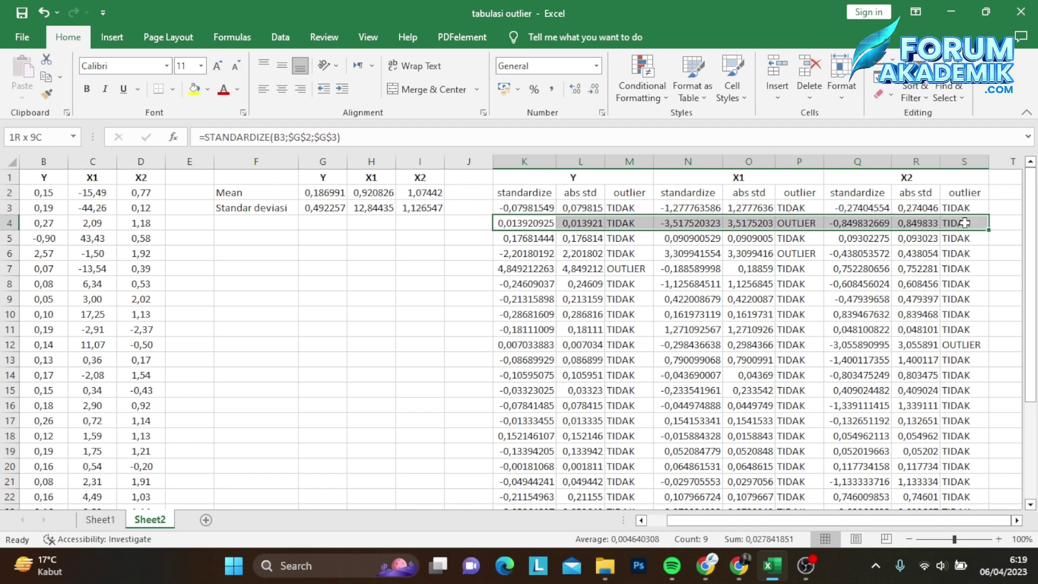
pyautogui.click(193, 89)
pyautogui.click(739, 261)
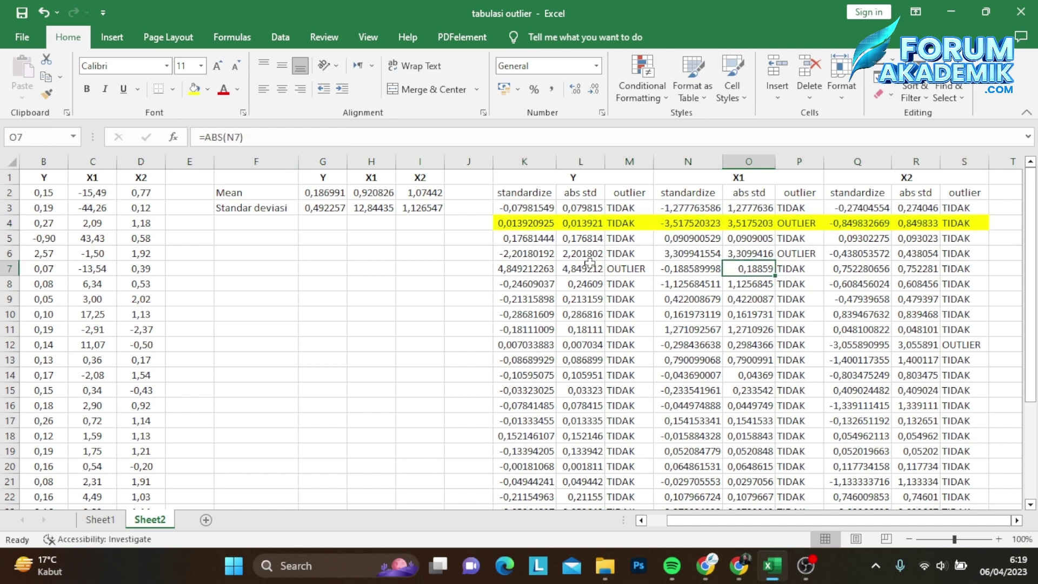
pyautogui.moveTo(527, 253); pyautogui.dragTo(976, 254)
pyautogui.click(194, 89)
pyautogui.click(822, 302)
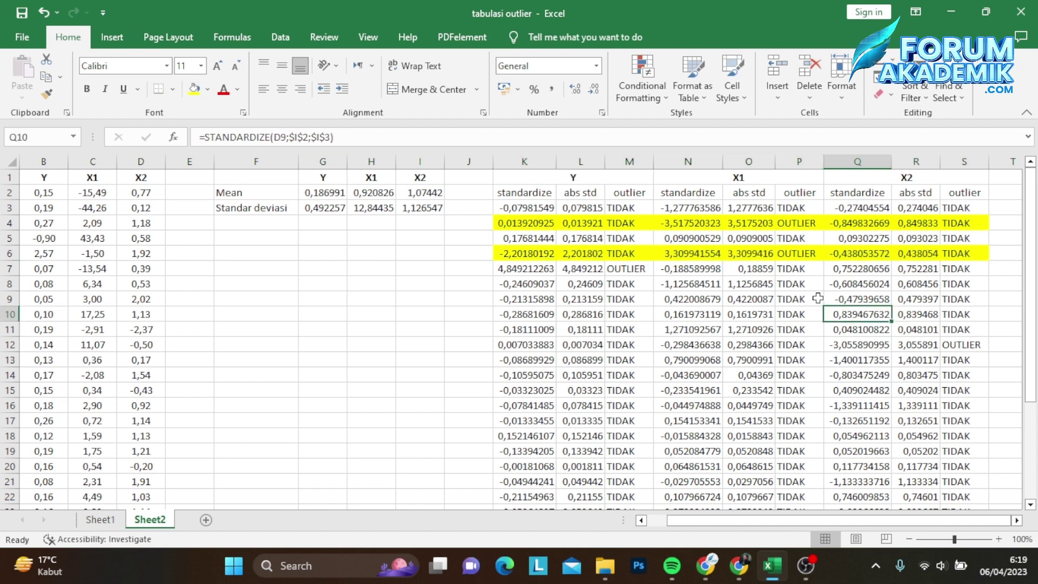
# Step: Fill the row flagged as a Y outlier, K7:S7, with yellow
pyautogui.click(578, 270)
pyautogui.click(527, 270)
pyautogui.doubleClick(528, 271)
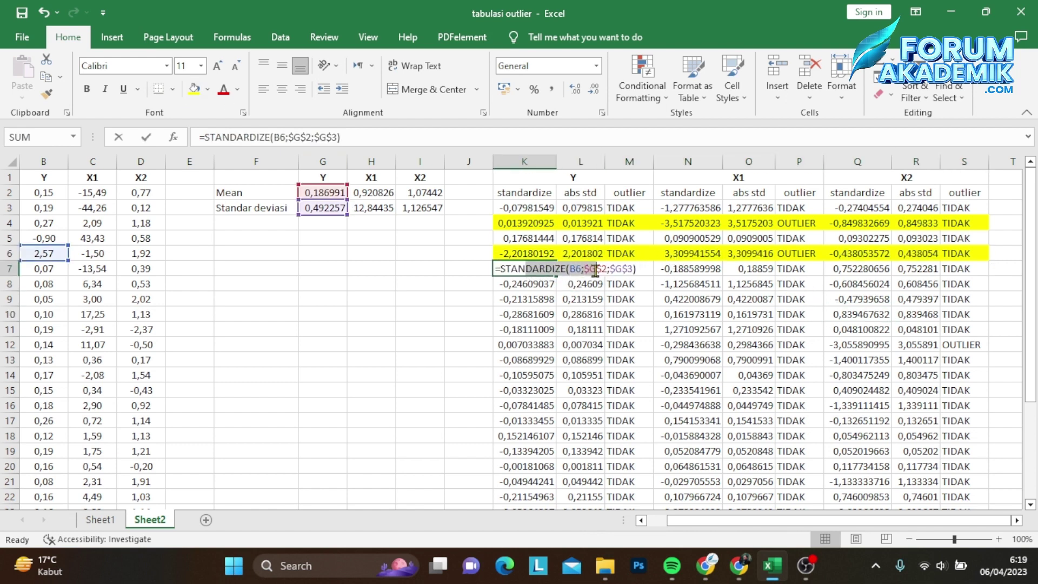
pyautogui.click(629, 299)
pyautogui.click(537, 271)
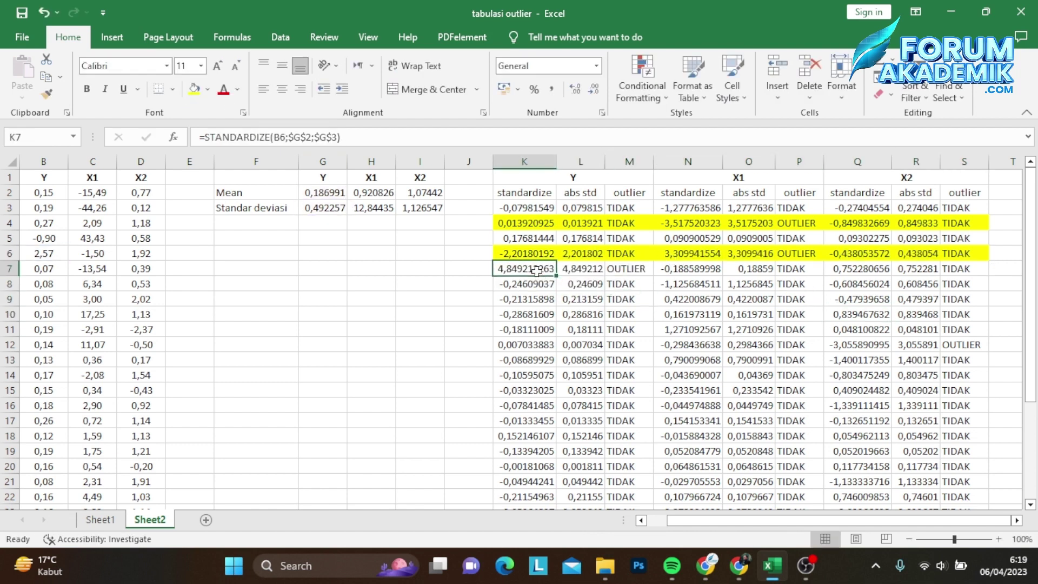
pyautogui.moveTo(532, 268); pyautogui.dragTo(968, 268)
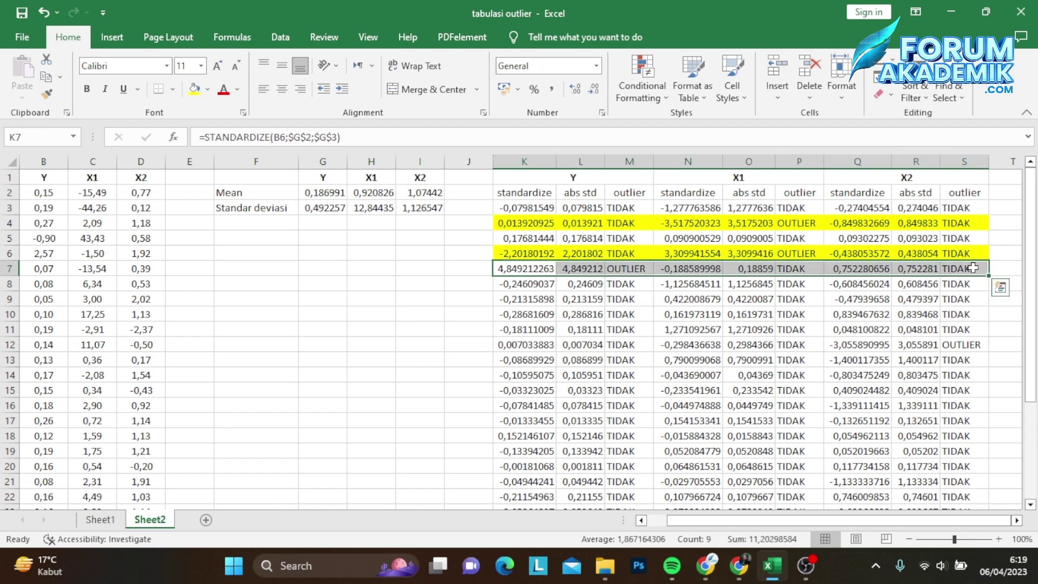
pyautogui.click(194, 89)
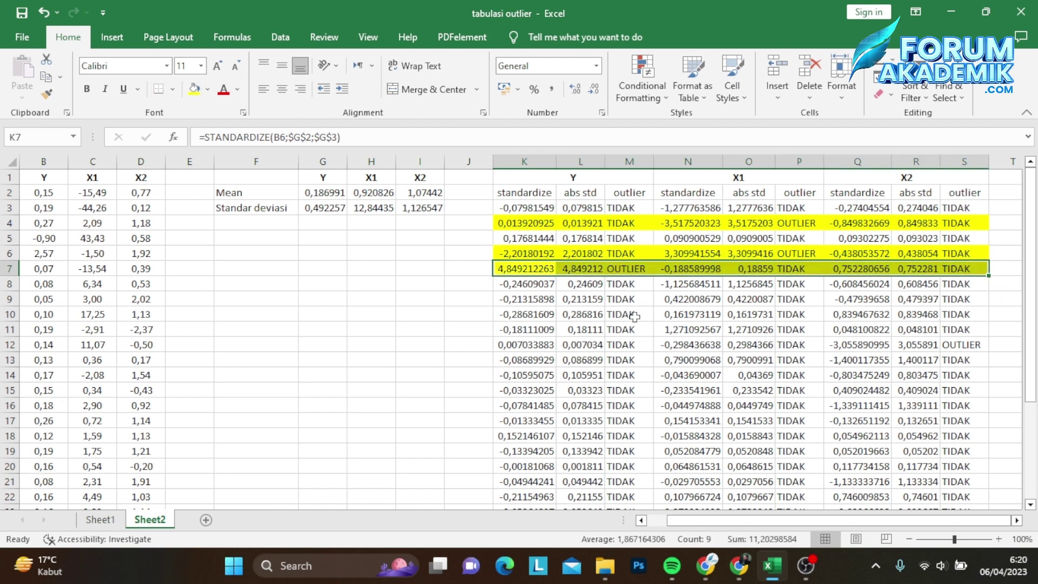
pyautogui.click(696, 331)
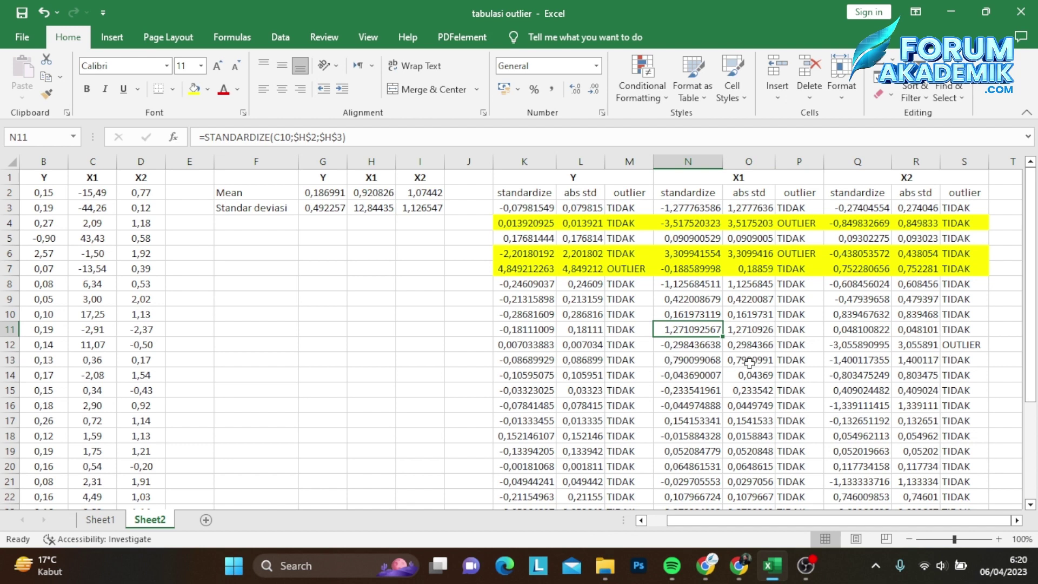
# Step: Fill the row flagged as an X2 outlier, K12:S12, with yellow and check the rows below for further outliers
pyautogui.moveTo(954, 344); pyautogui.dragTo(522, 345)
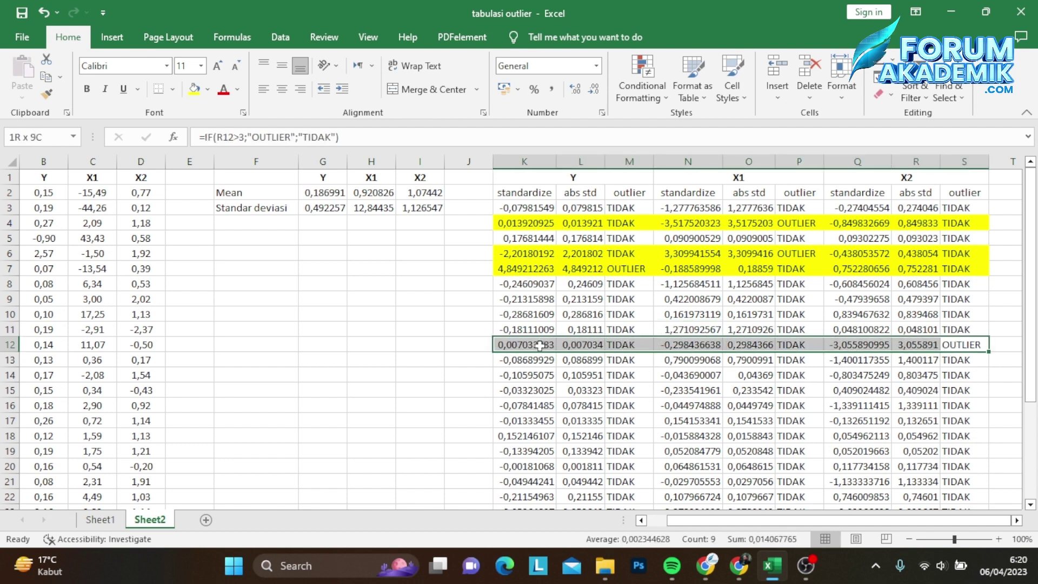
pyautogui.click(194, 89)
pyautogui.click(833, 302)
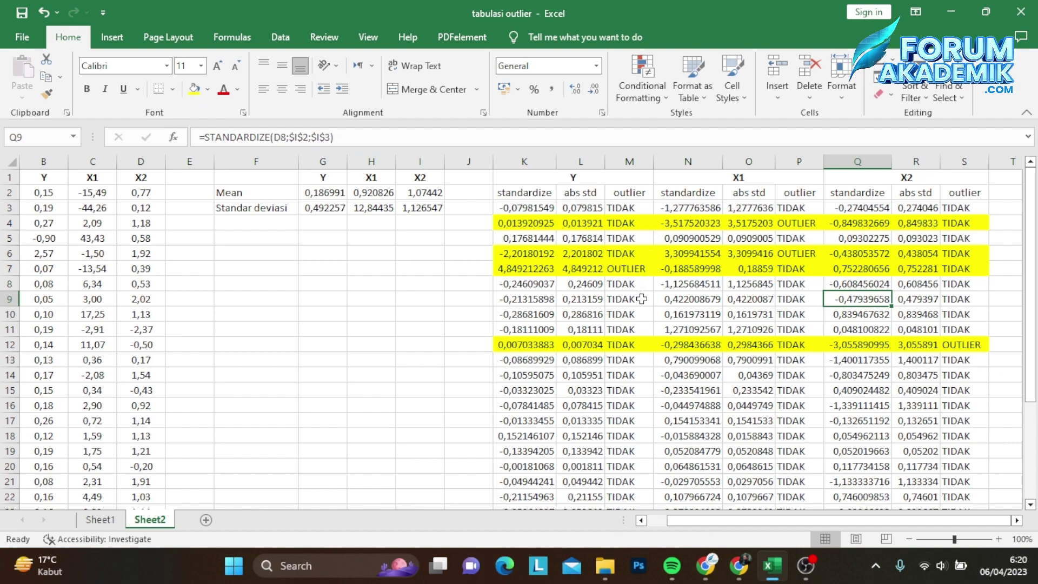
pyautogui.scroll(-4, 641, 299)
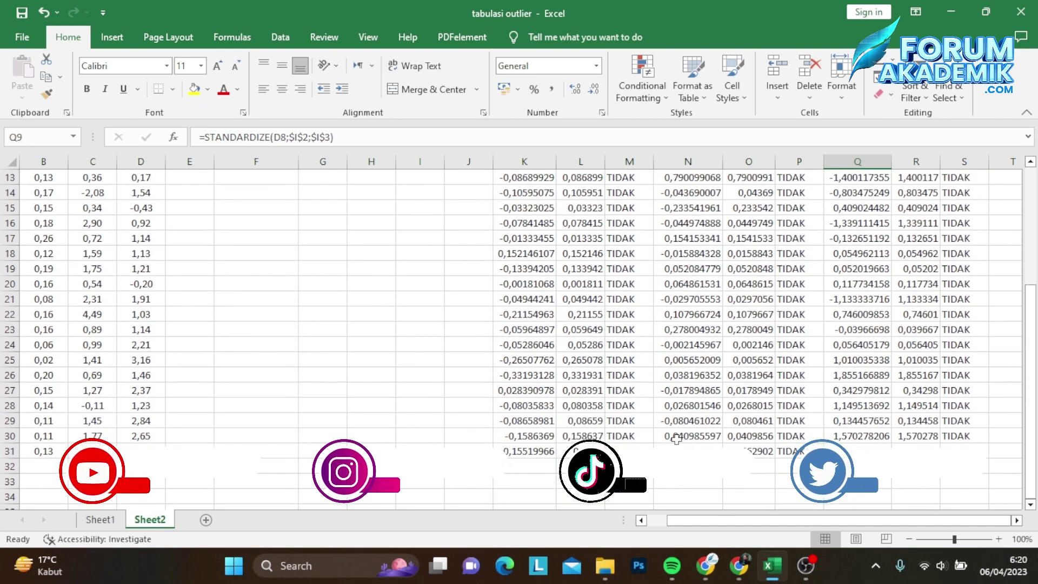
pyautogui.scroll(2, 757, 378)
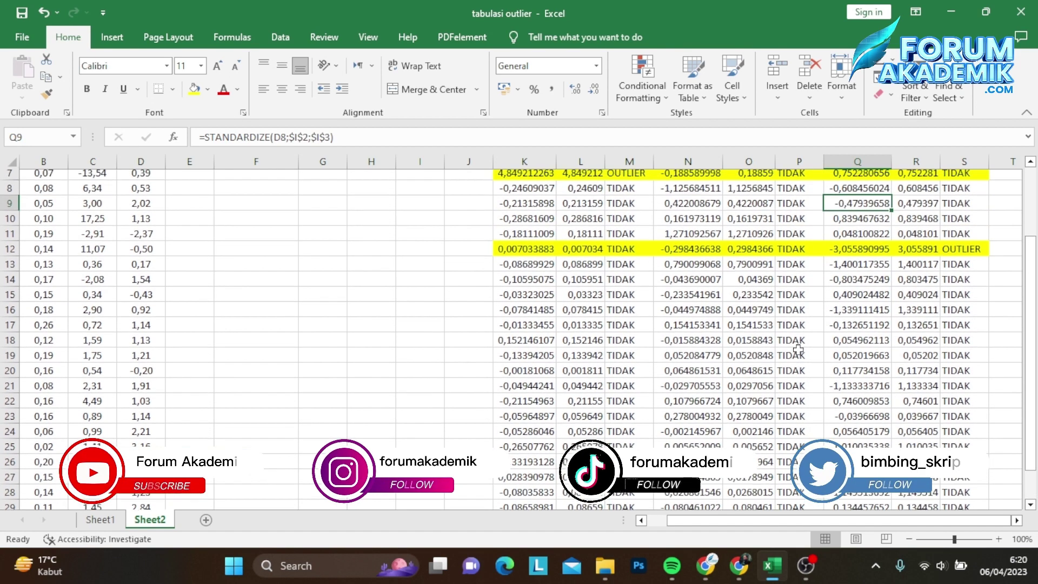
# Step: Review the yellow rows and the Y, X1 and X2 outlier flags down to row 31, ending on empty cell T4
pyautogui.scroll(2, 798, 350)
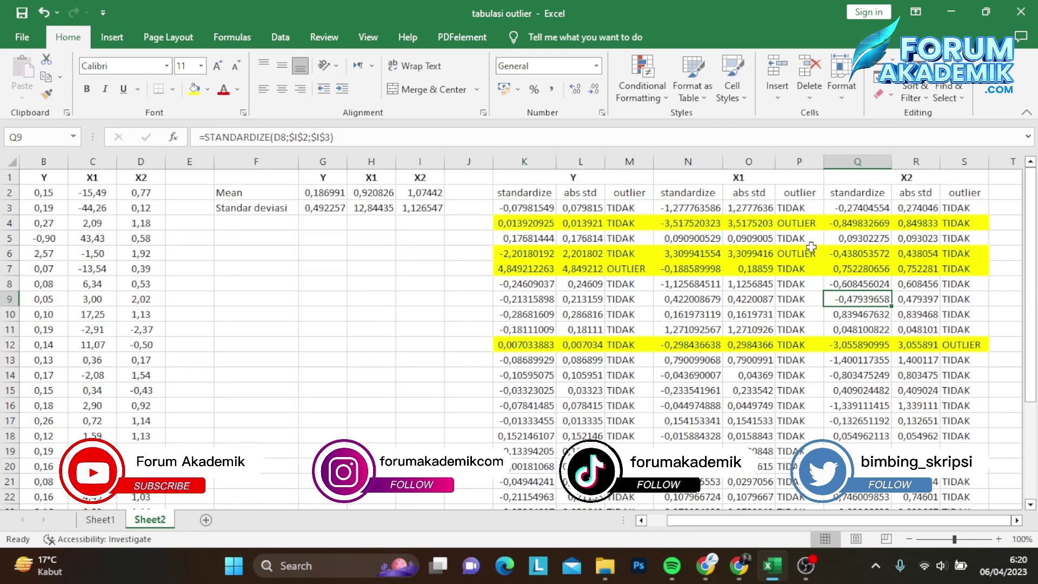
pyautogui.scroll(-5, 976, 275)
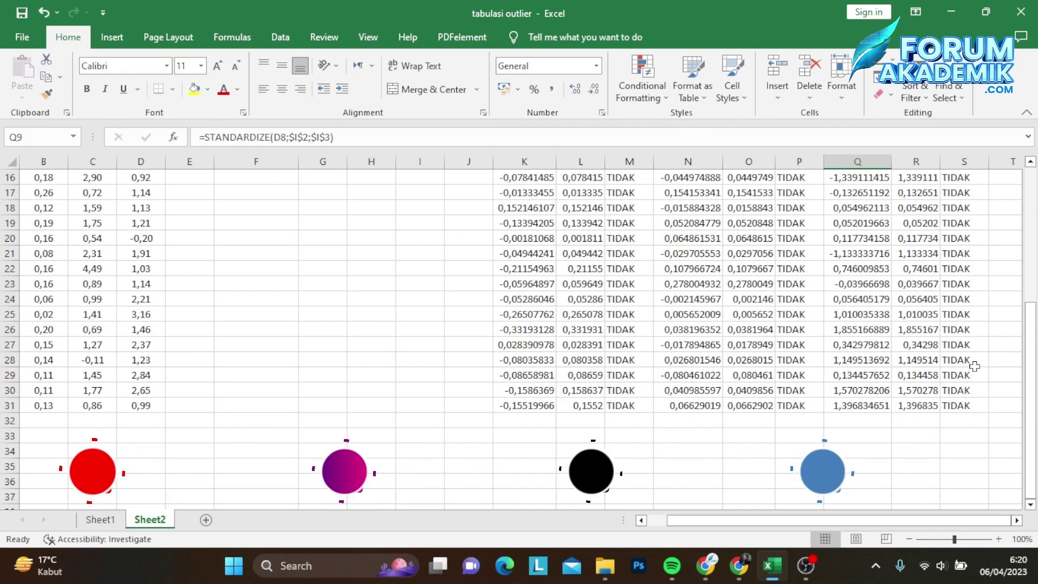
pyautogui.scroll(4, 962, 341)
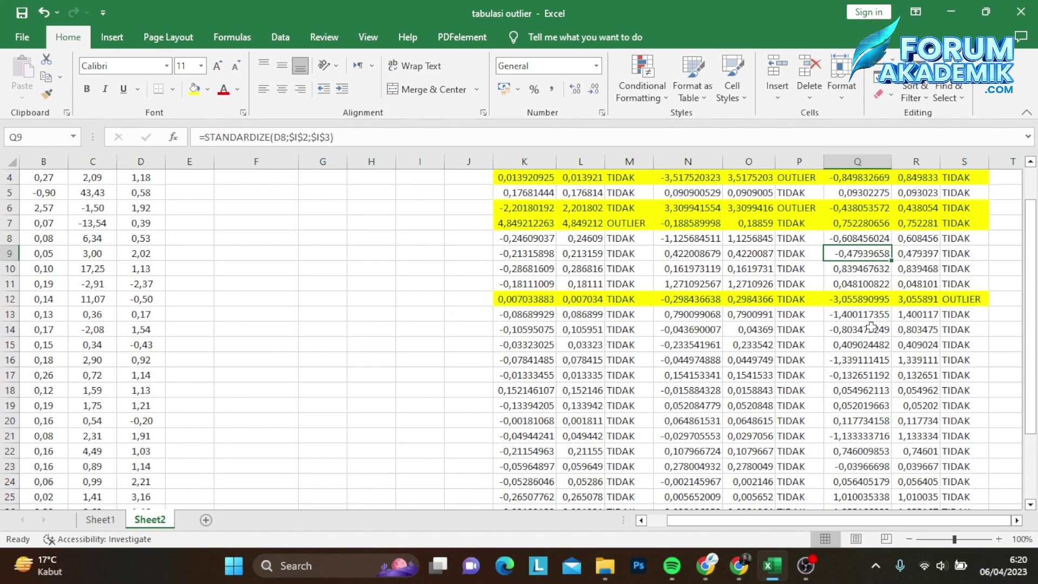
pyautogui.scroll(1, 962, 273)
pyautogui.click(1007, 219)
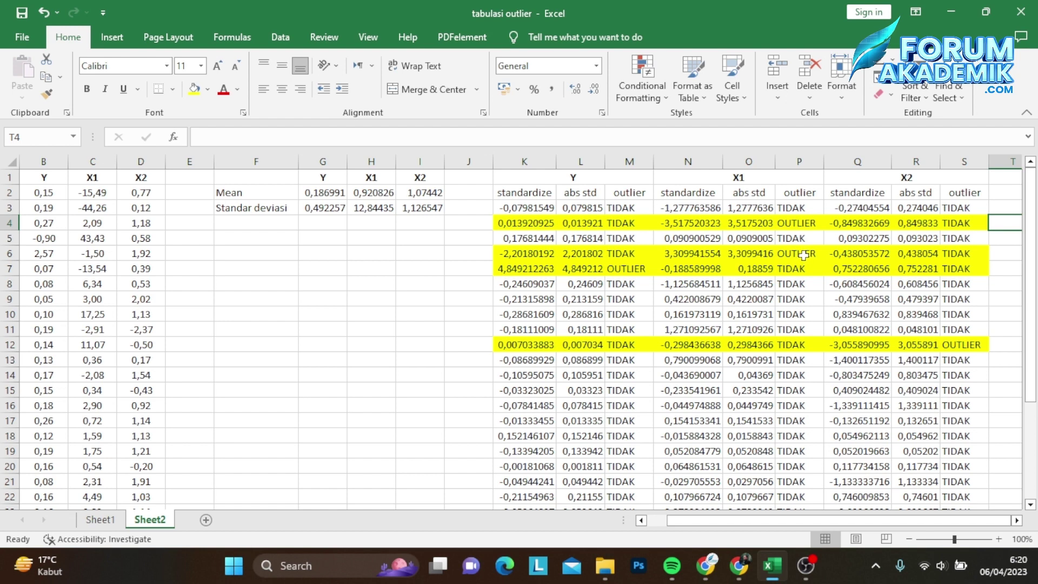
# Step: Set the sheet zoom to 90% and show the table from row 1, from the No column through the X2 outlier column
pyautogui.click(908, 539)
pyautogui.click(909, 539)
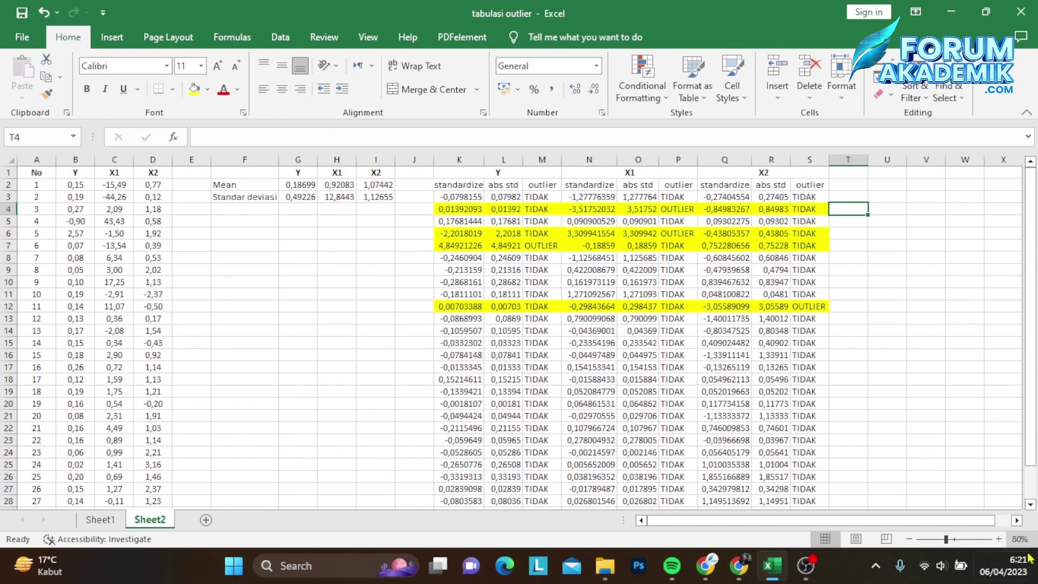
pyautogui.click(999, 539)
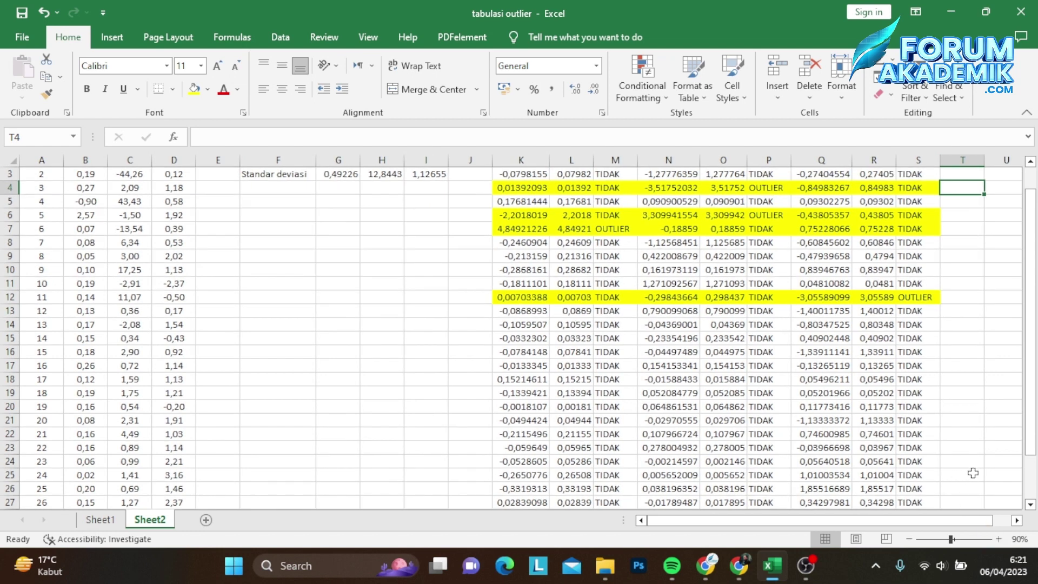
pyautogui.scroll(1, 961, 427)
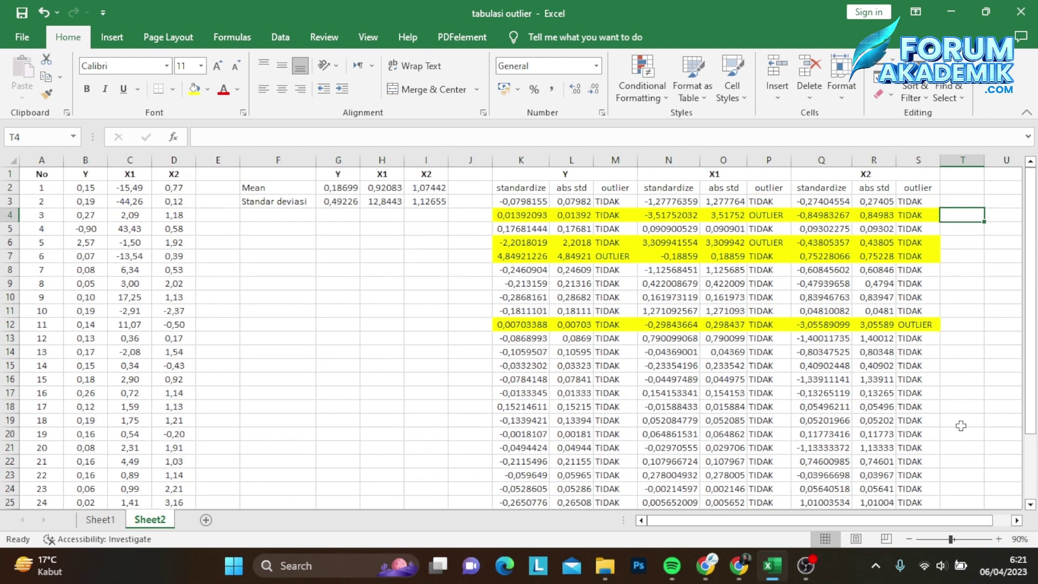